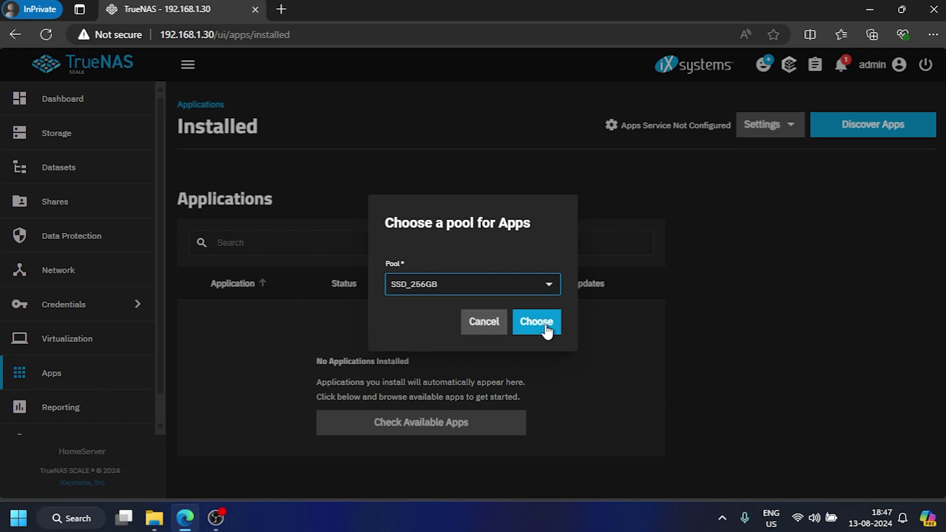
Step: Return to the Dashboard showing 2% average CPU and 15.4 GiB memory available
click(546, 325)
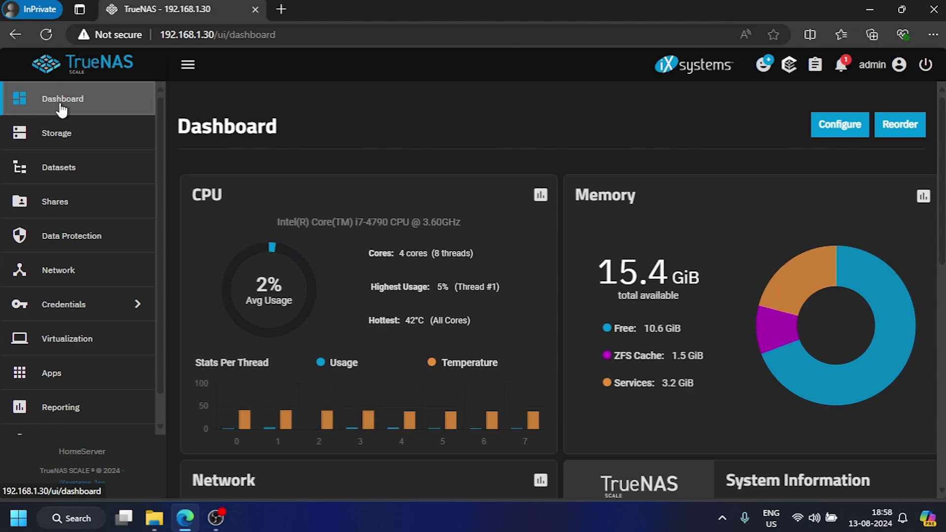
Step: Search Discover Apps for 'file bro' and start installing File Browser (filebrowser, version 1.2.9)
scroll(76, 178, down, 1)
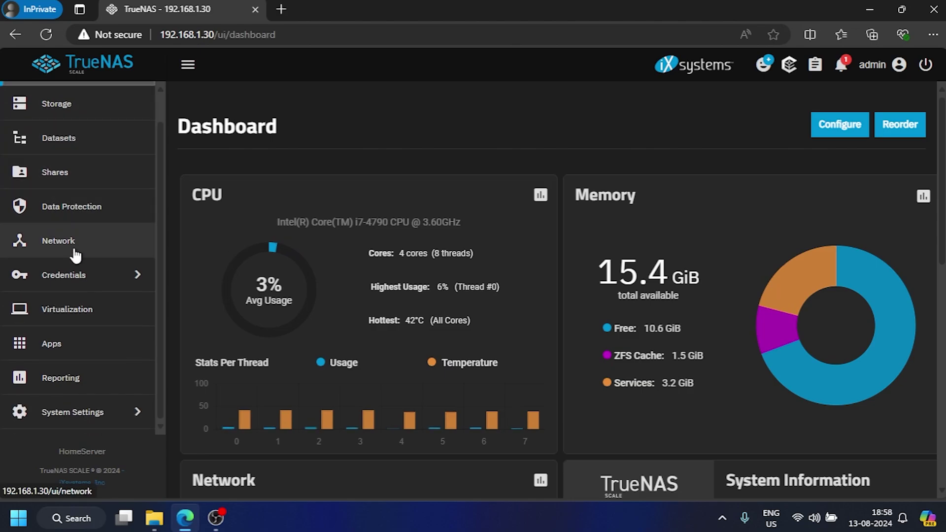
click(48, 350)
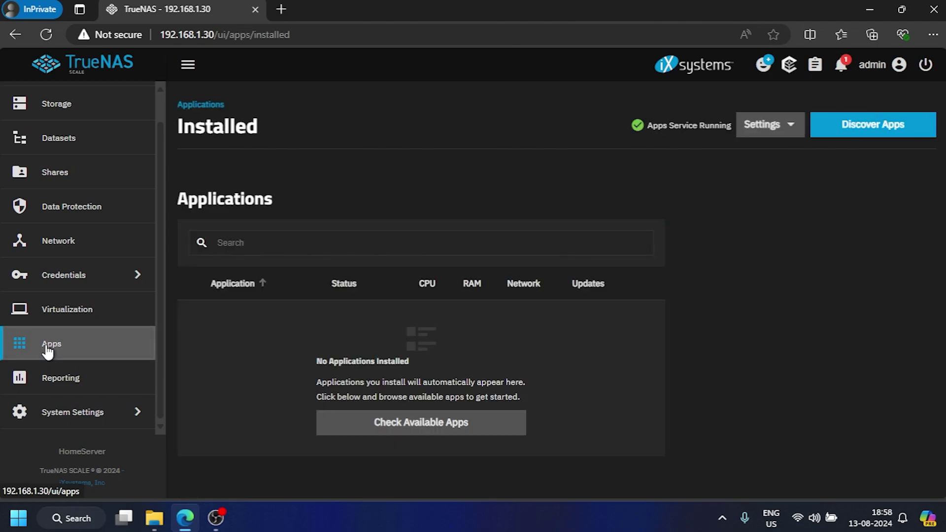
click(885, 137)
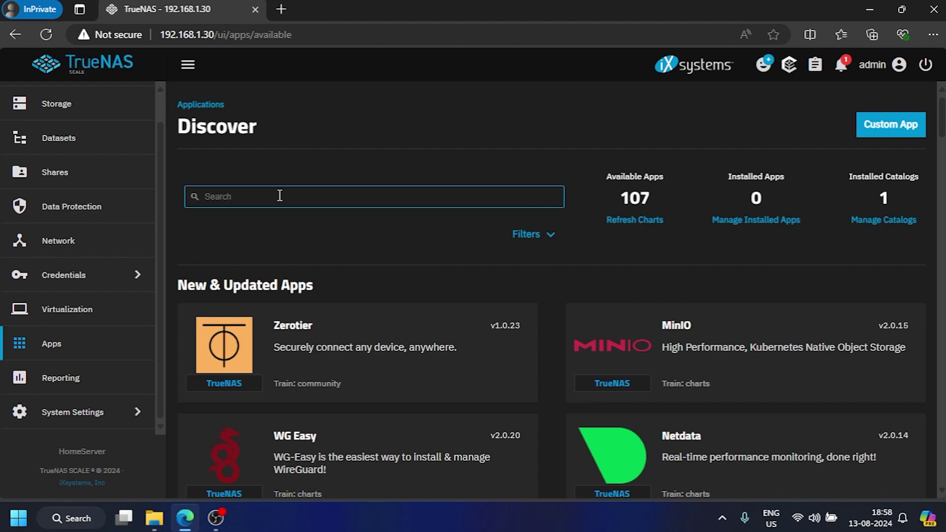
click(279, 195)
text(file)
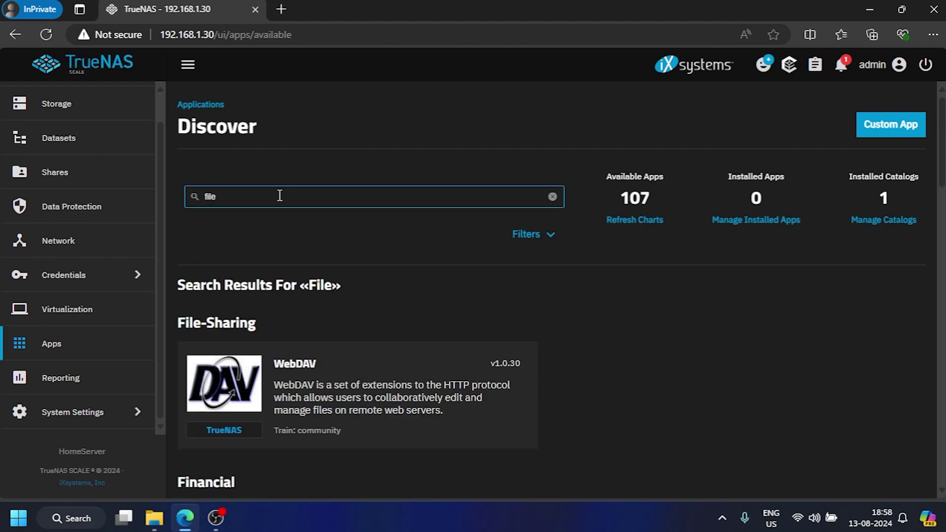
text( bro)
click(296, 374)
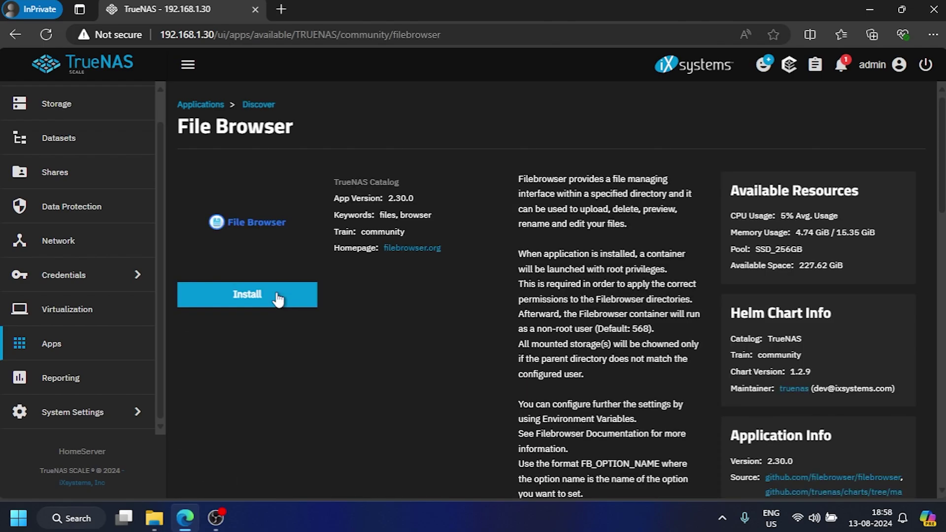
click(276, 294)
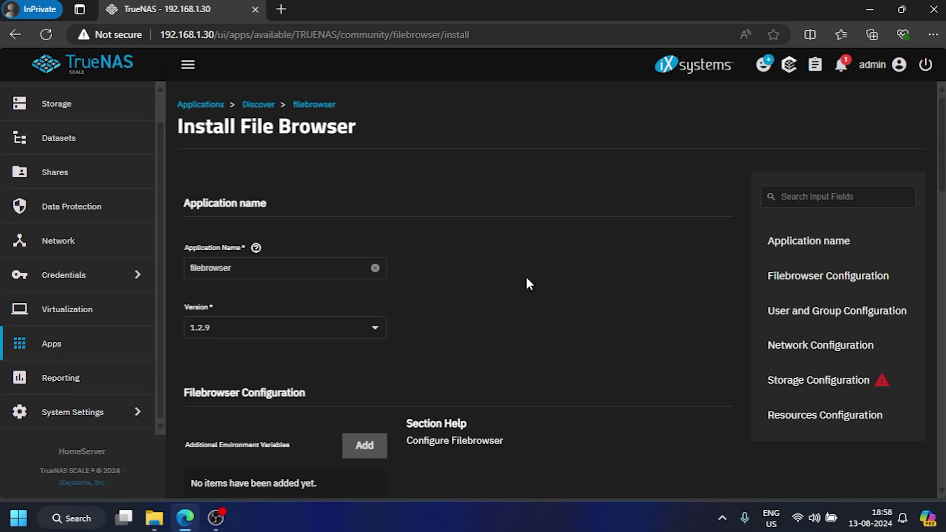
scroll(532, 268, down, 5)
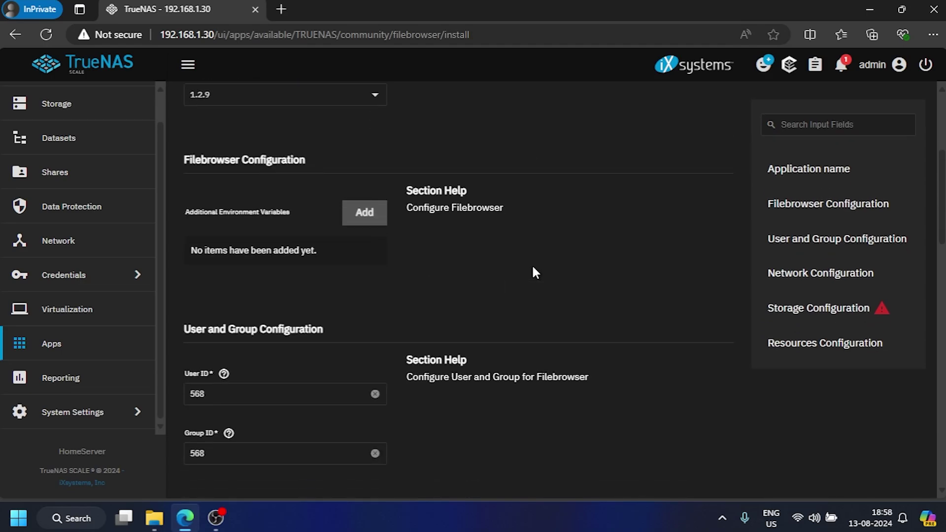
scroll(533, 268, down, 5)
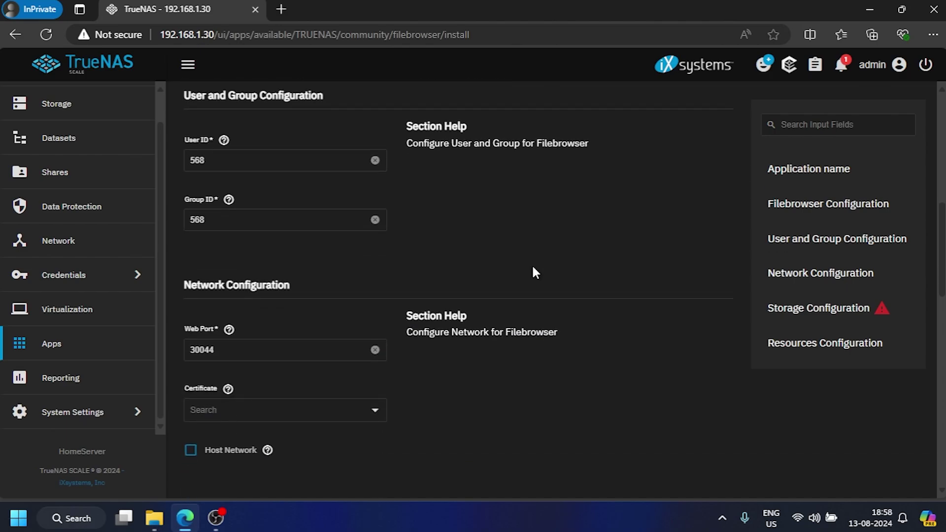
scroll(533, 267, down, 7)
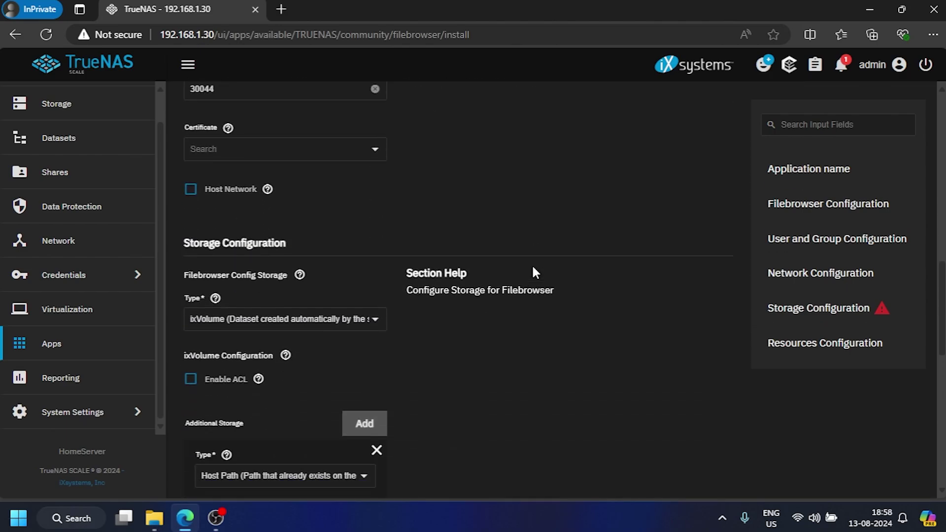
scroll(489, 297, down, 2)
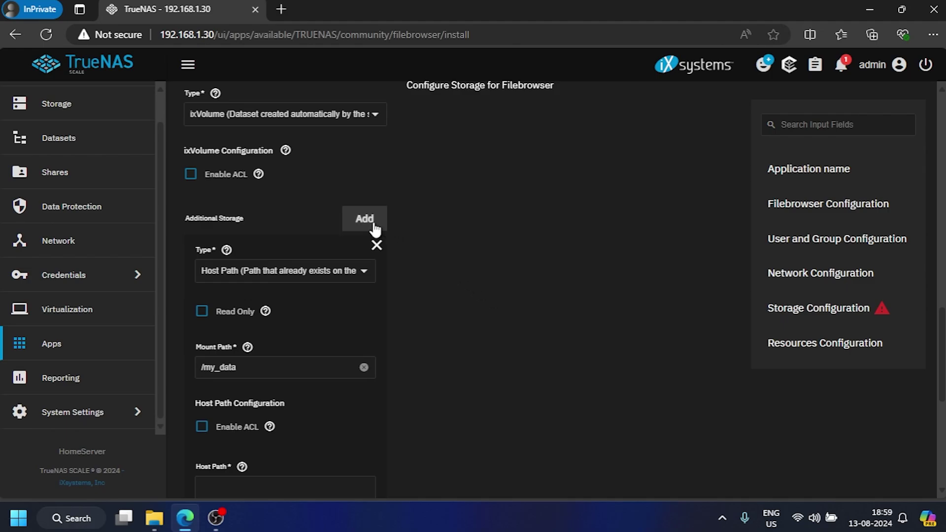
scroll(443, 261, down, 5)
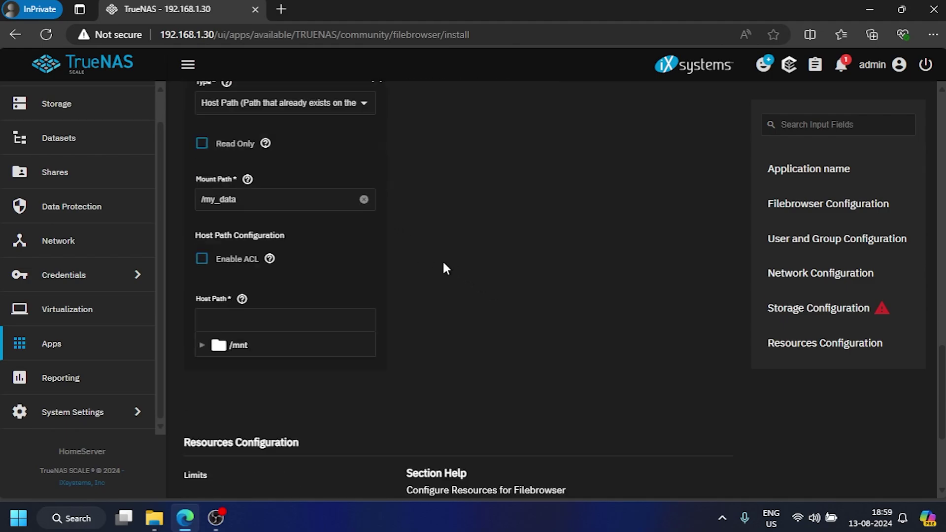
scroll(443, 260, up, 4)
scroll(436, 264, up, 1)
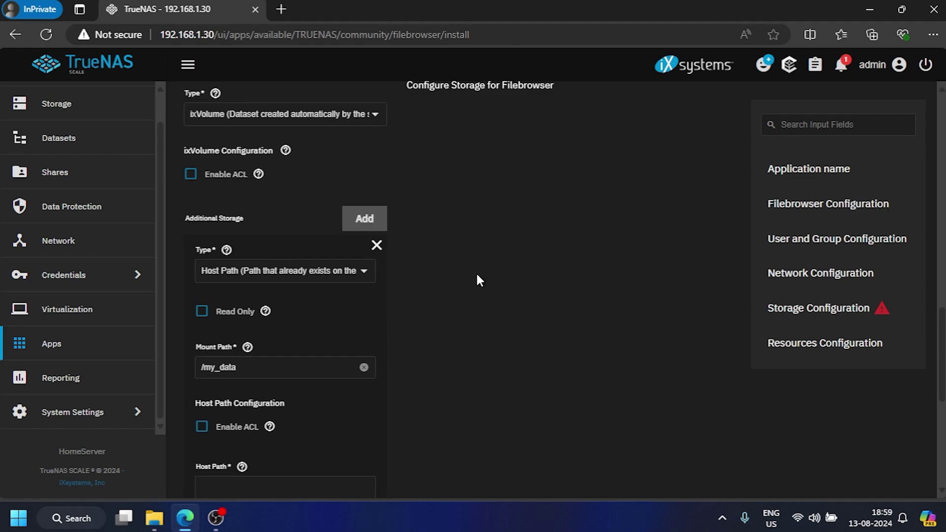
scroll(477, 276, down, 2)
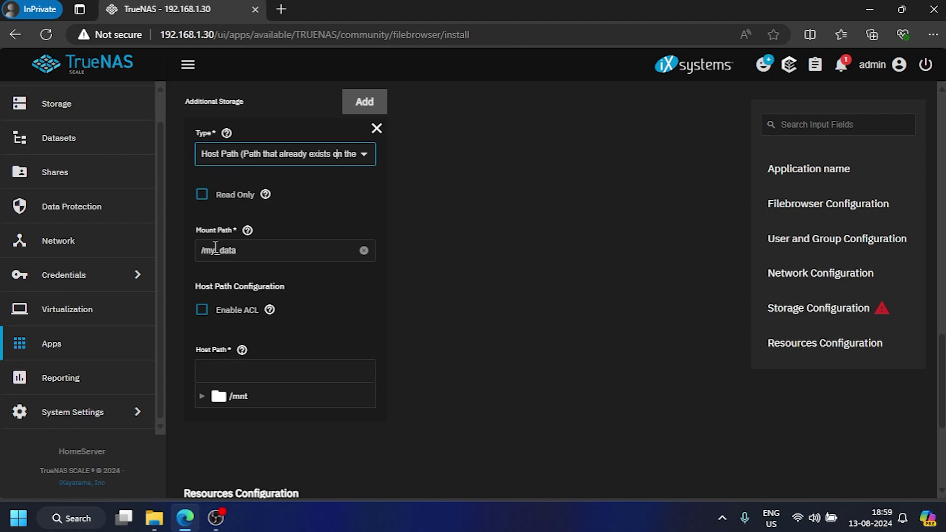
Step: Point the first storage entry at host path /mnt/HDD_160GB with mount path /HDD_160GB
click(201, 398)
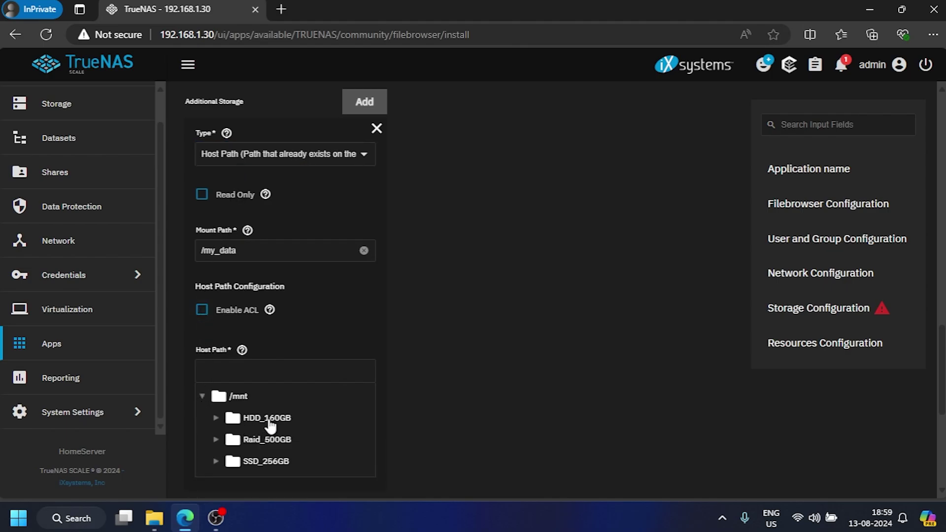
click(269, 420)
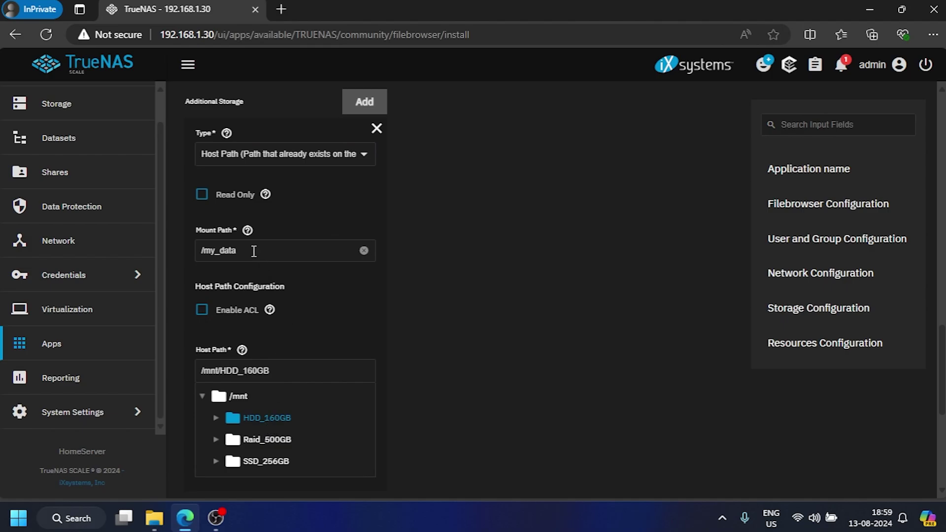
drag(253, 251, 204, 254)
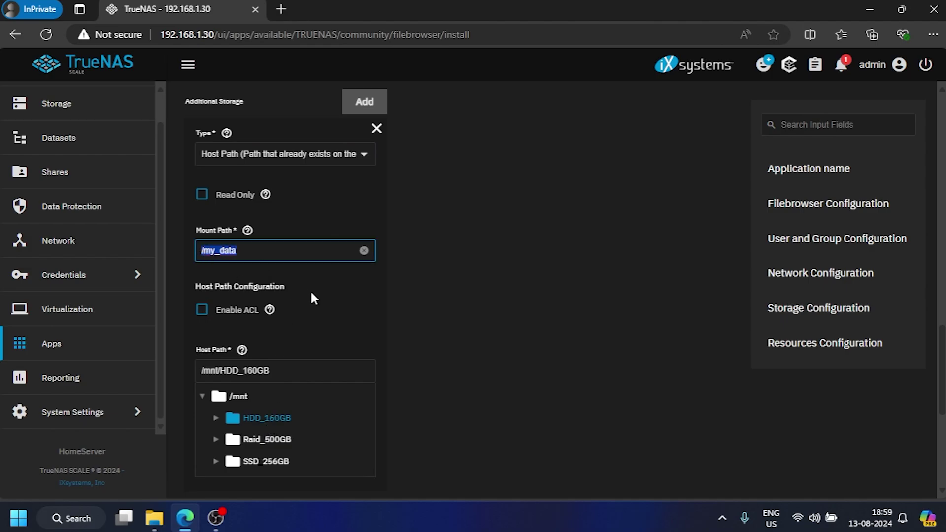
text(HDD_160GB)
key(Home)
text(/)
key(End)
Step: Add a Host Path storage entry for /mnt/Raid_500GB mounted at /Raid_500GB
click(364, 103)
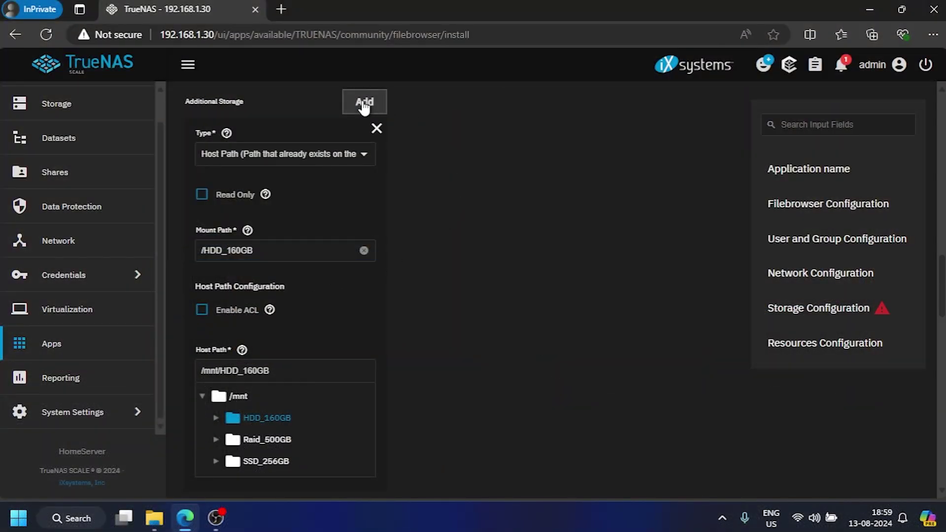
scroll(519, 255, down, 5)
scroll(521, 258, down, 3)
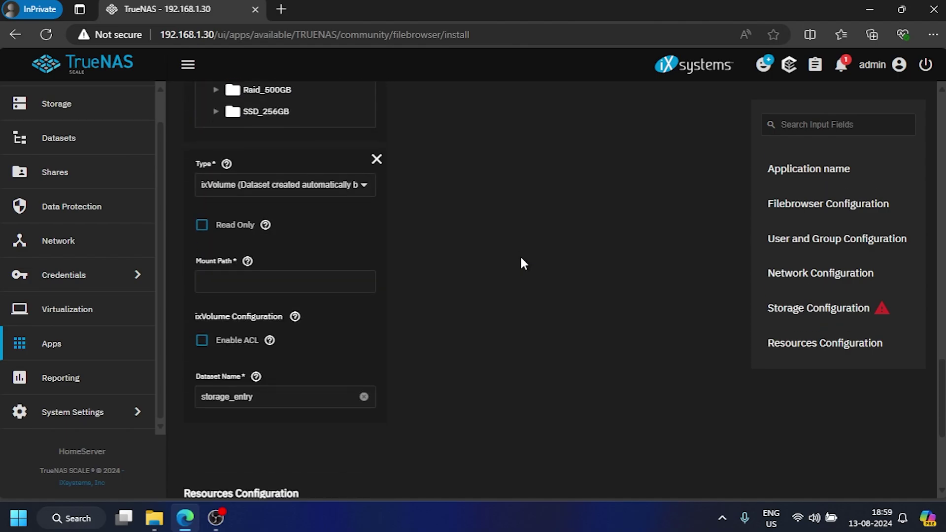
click(343, 188)
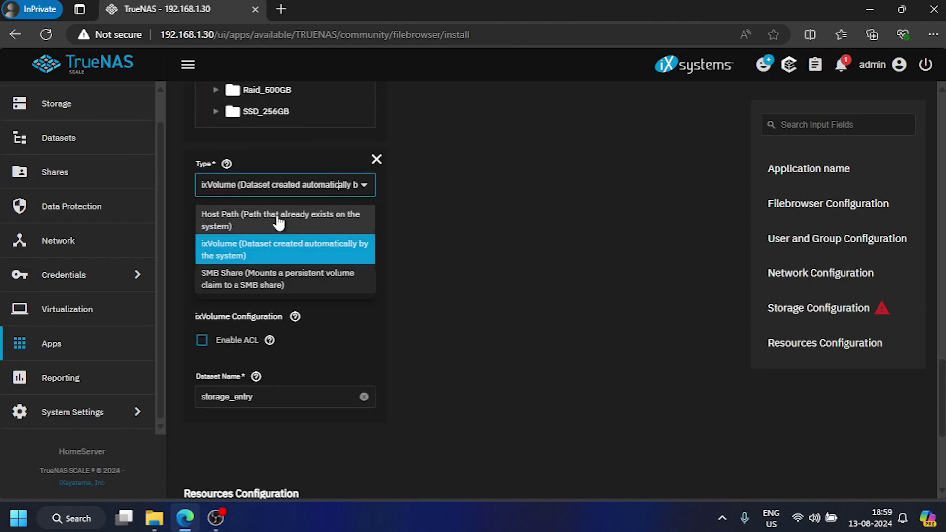
click(262, 214)
scroll(525, 262, up, 10)
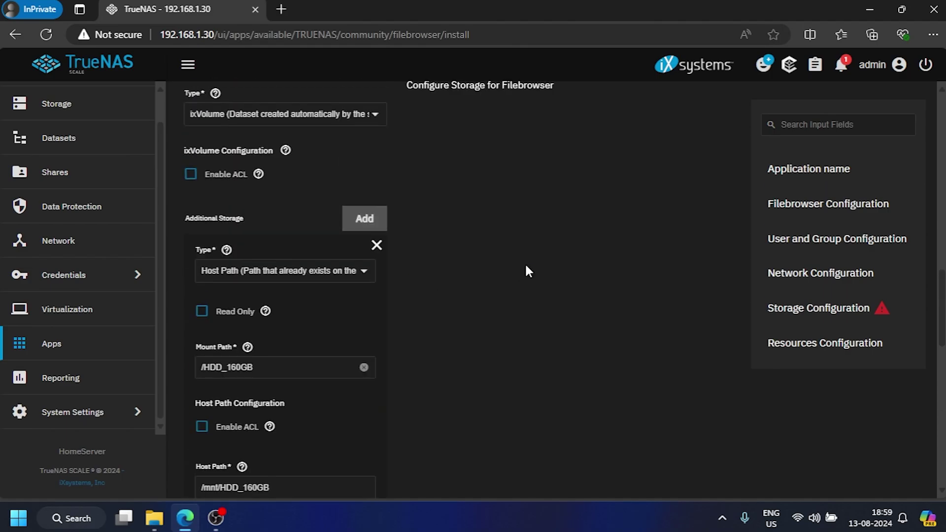
scroll(525, 262, down, 10)
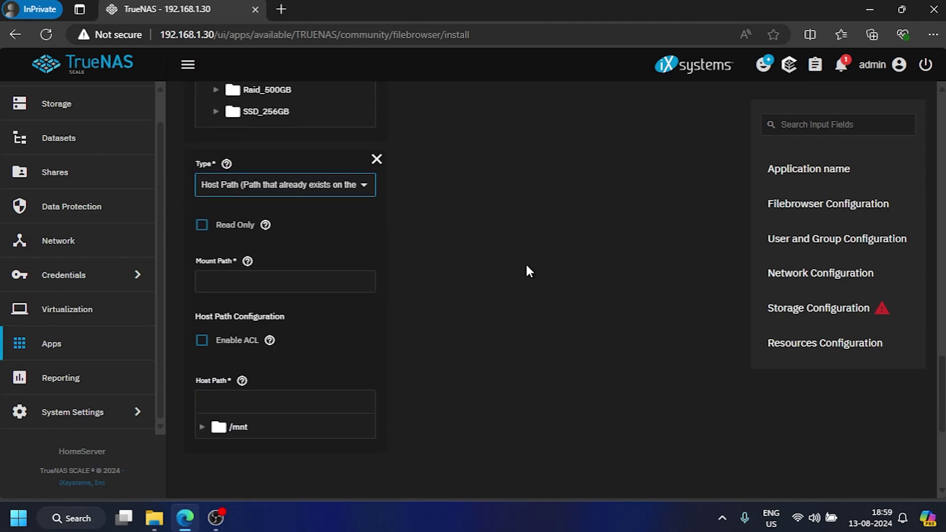
click(202, 427)
click(267, 470)
click(233, 281)
text(/Ra)
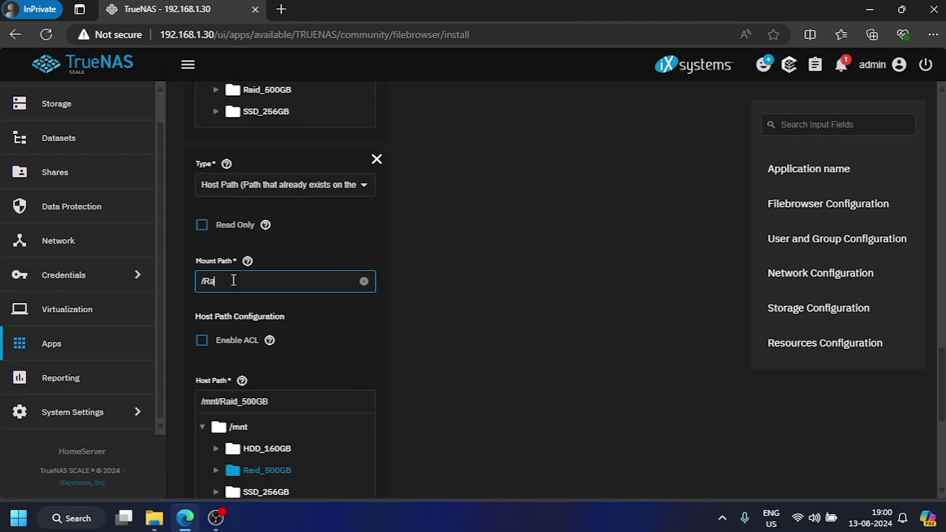
text(id_500GB)
Step: Add a third Host Path entry for /mnt/SSD_256GB mounted at /SSD_256GB
key(Return)
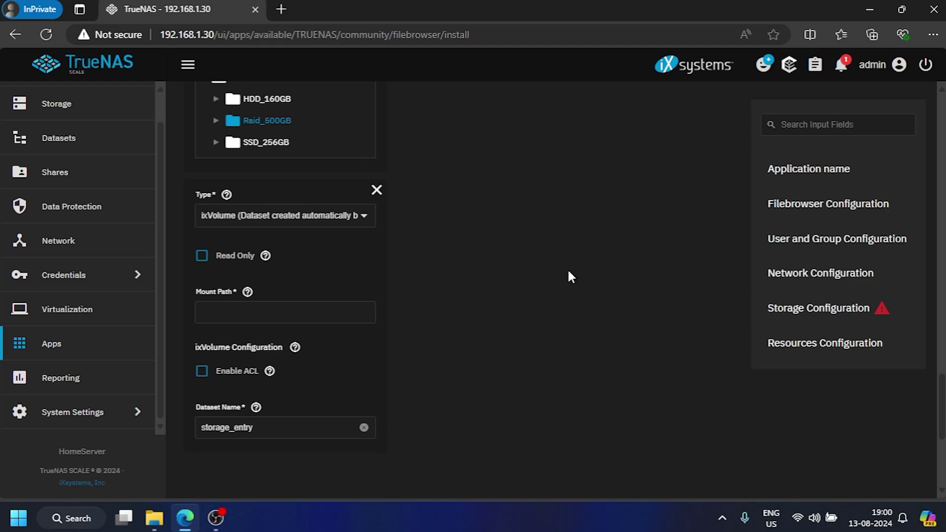
click(285, 216)
click(276, 246)
click(202, 458)
scroll(203, 458, down, 3)
click(267, 406)
click(282, 197)
text(/SSD_2)
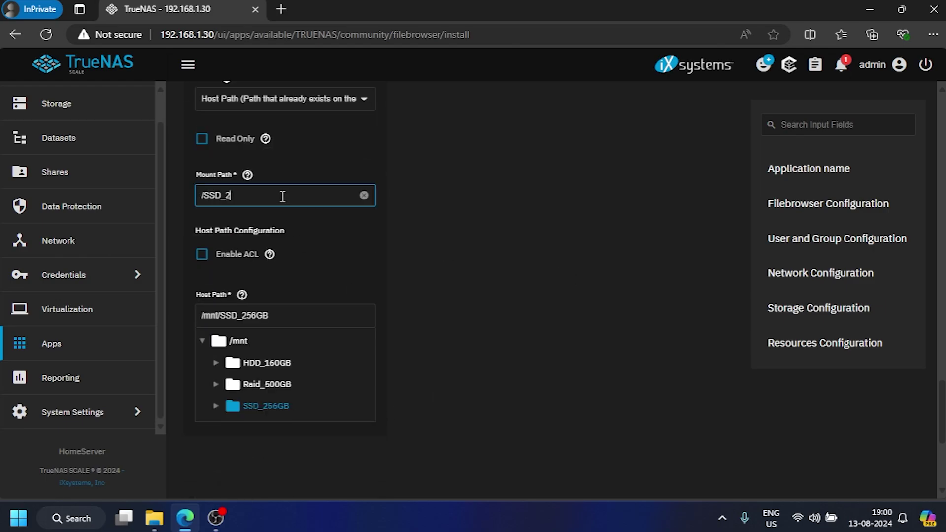
text(56GB)
scroll(532, 332, down, 5)
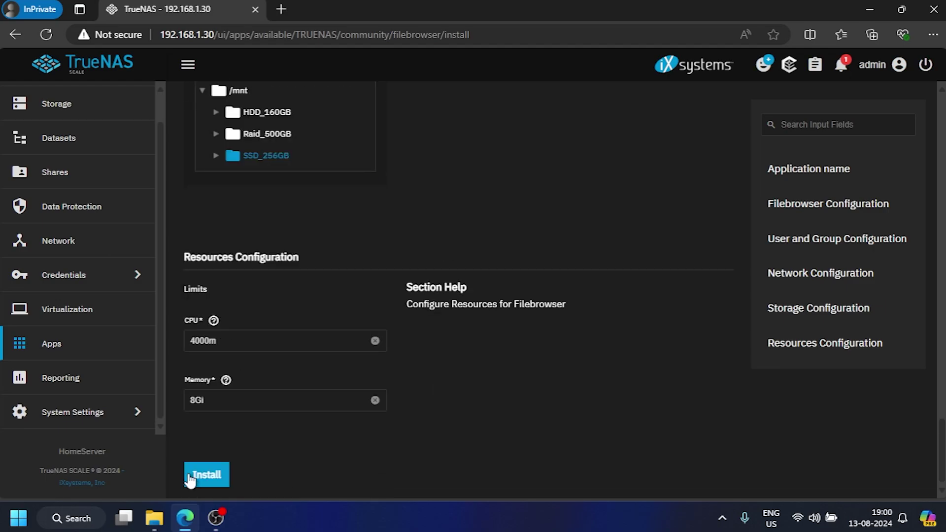
Step: Install File Browser and, once filebrowser is Running, open its Web Portal
click(214, 474)
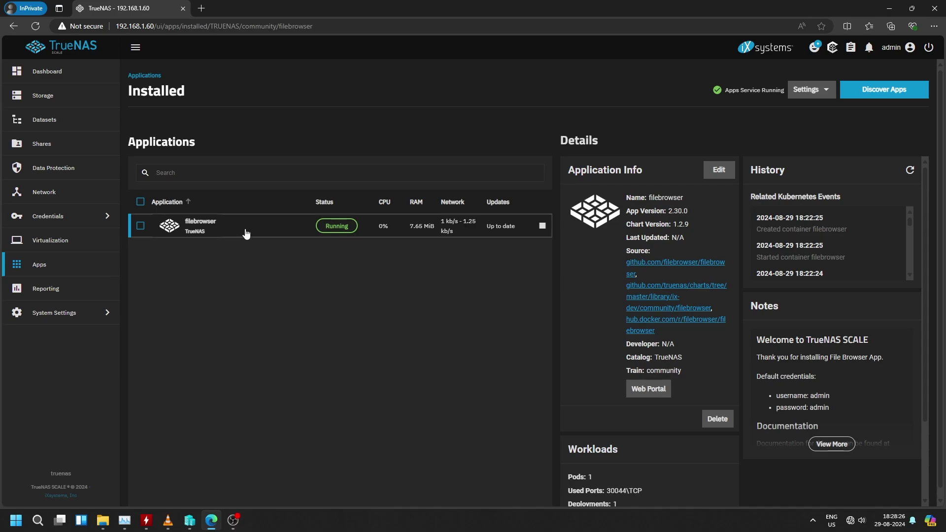
click(650, 392)
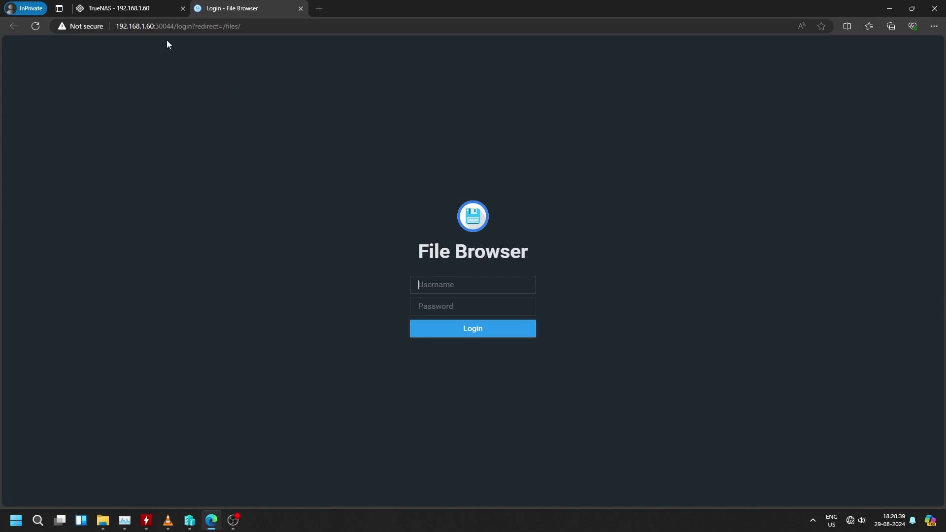
Step: Select the portal's server address and port 30044 in the address bar
click(174, 27)
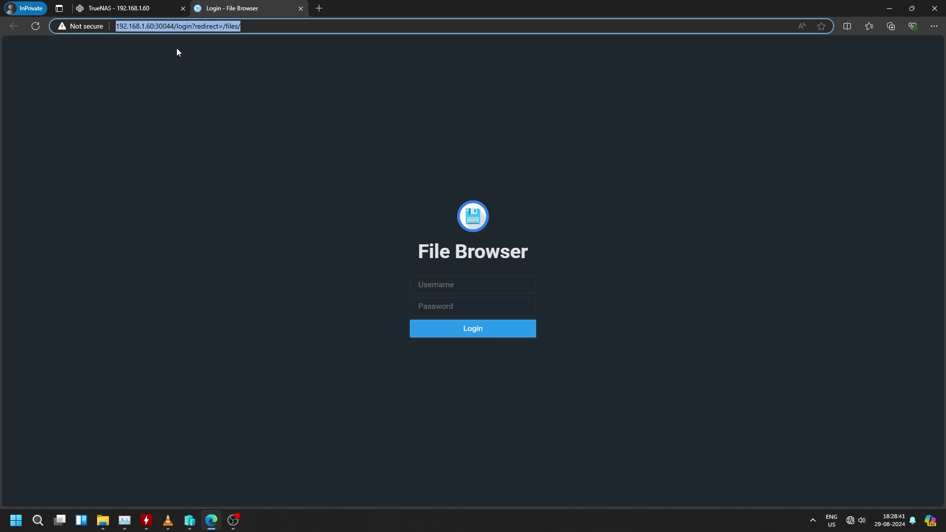
click(175, 48)
drag(173, 25, 108, 28)
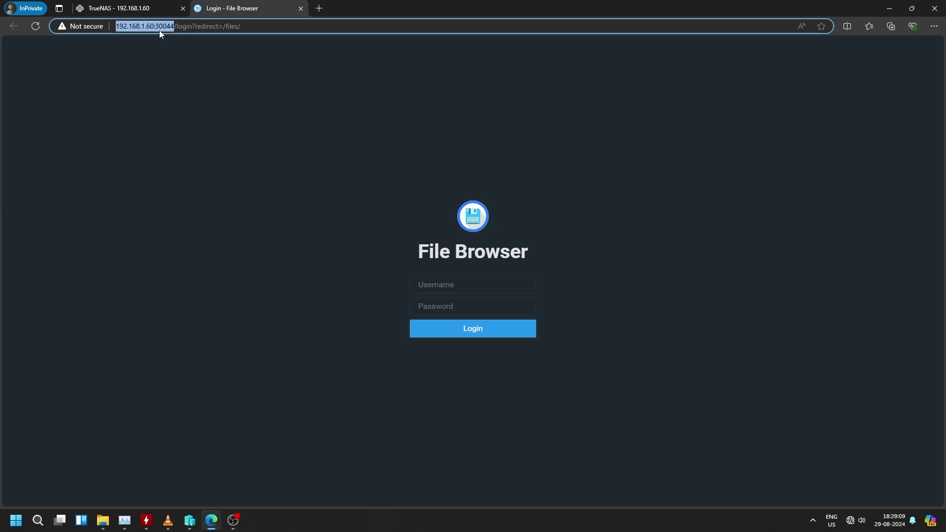
Step: Log in to File Browser with the administrator username and password
click(197, 86)
text(admin)
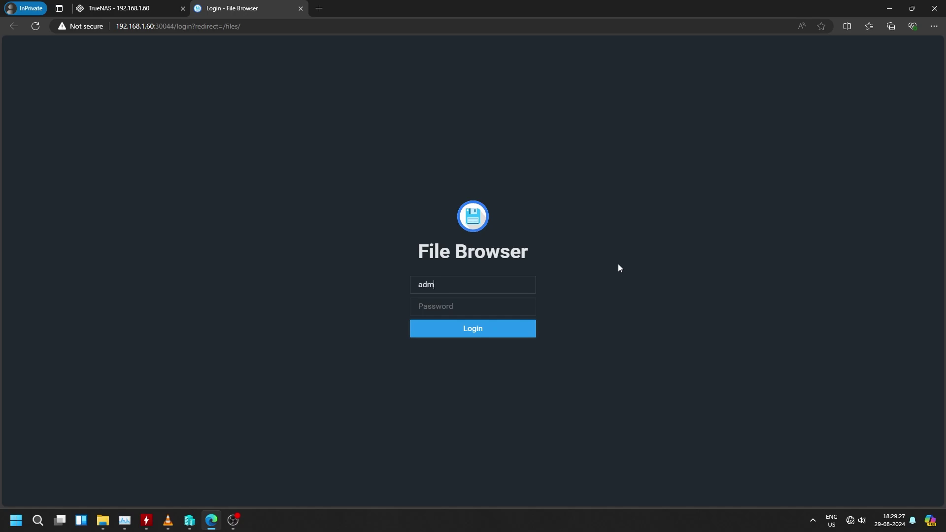
key(Tab)
text(adm)
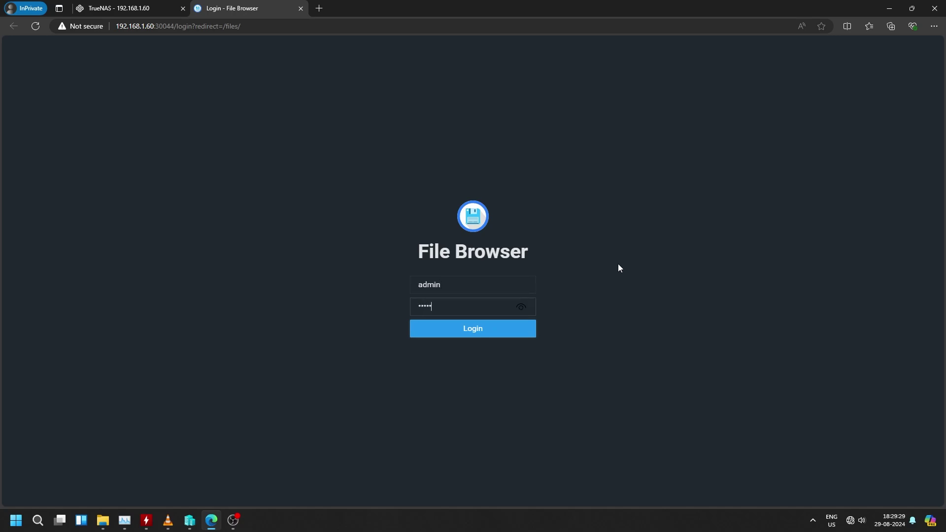
text(in)
click(456, 331)
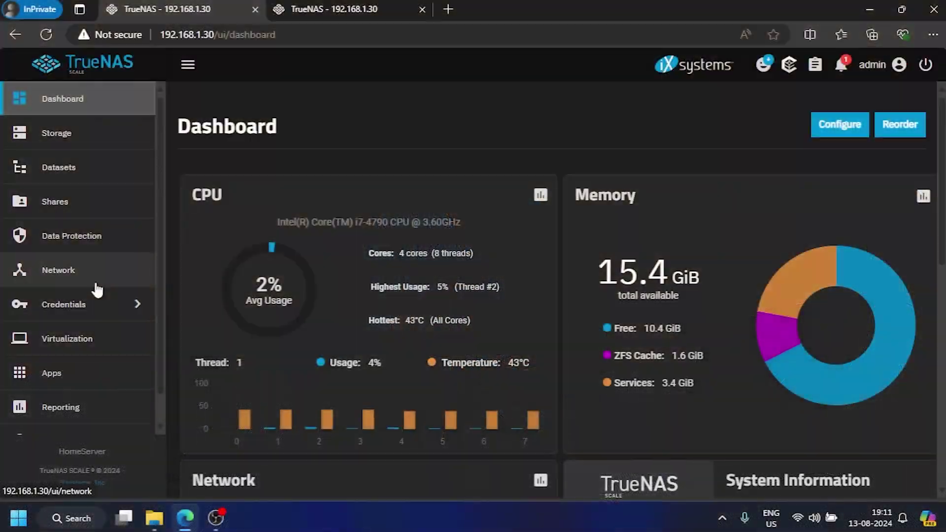
Step: Search Discover Apps for 'nextcloud' and start installing the Nextcloud app
scroll(79, 364, down, 1)
click(52, 345)
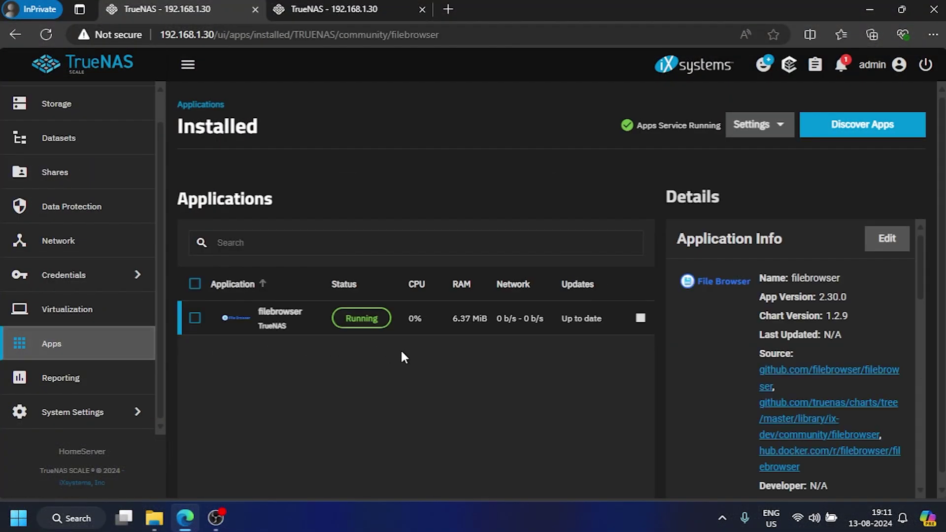
click(856, 135)
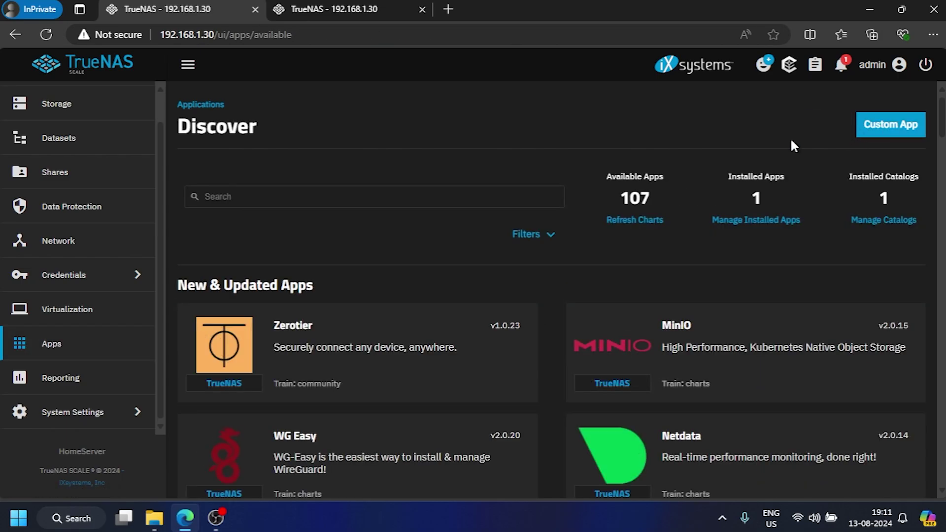
click(408, 199)
text(nextcloud)
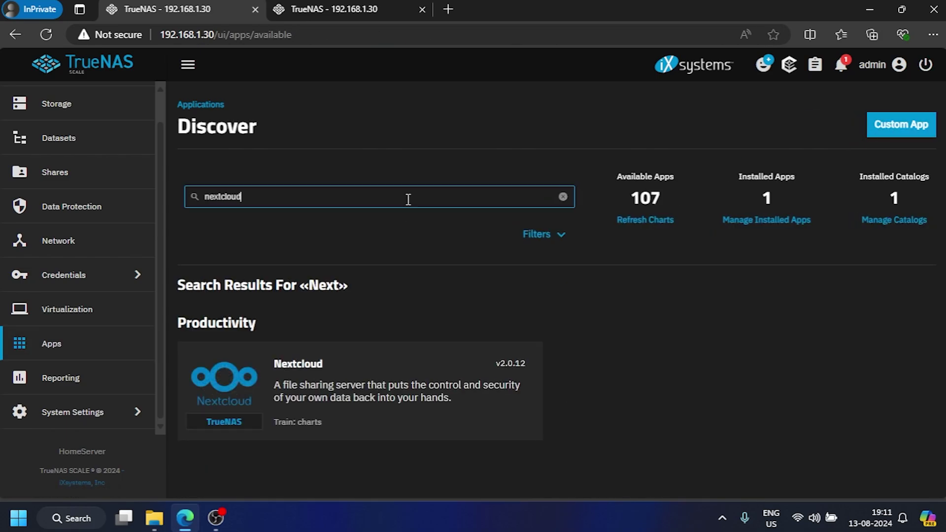
click(362, 383)
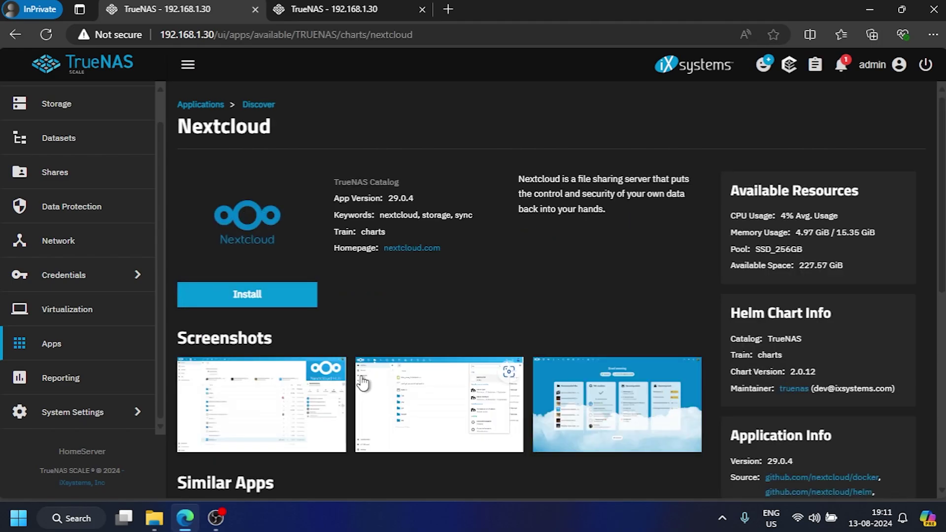
click(212, 297)
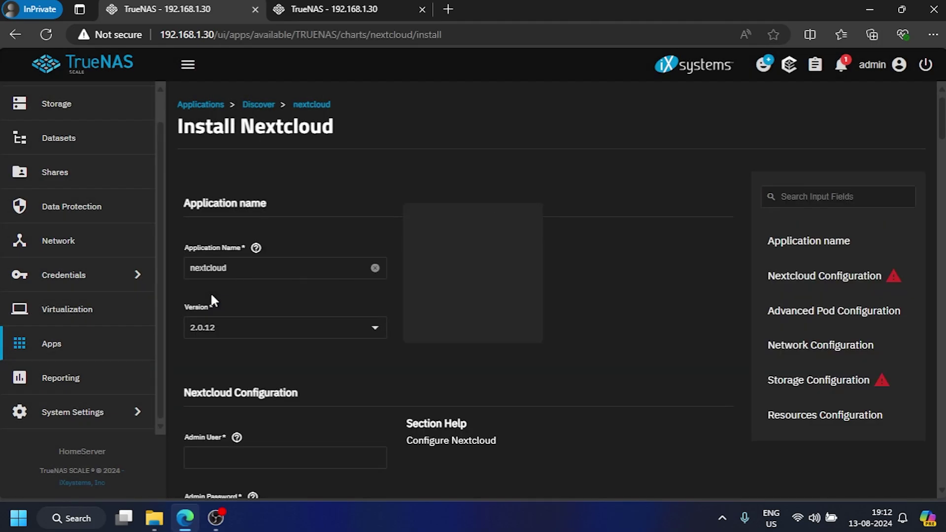
scroll(447, 396, down, 6)
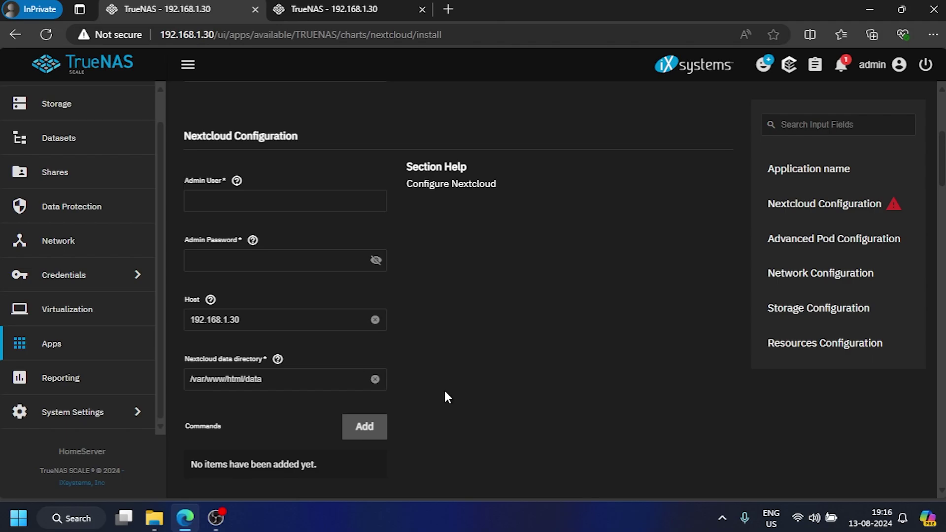
Step: Enter the Nextcloud admin username, then switch to the Datasets page in the second tab
click(234, 203)
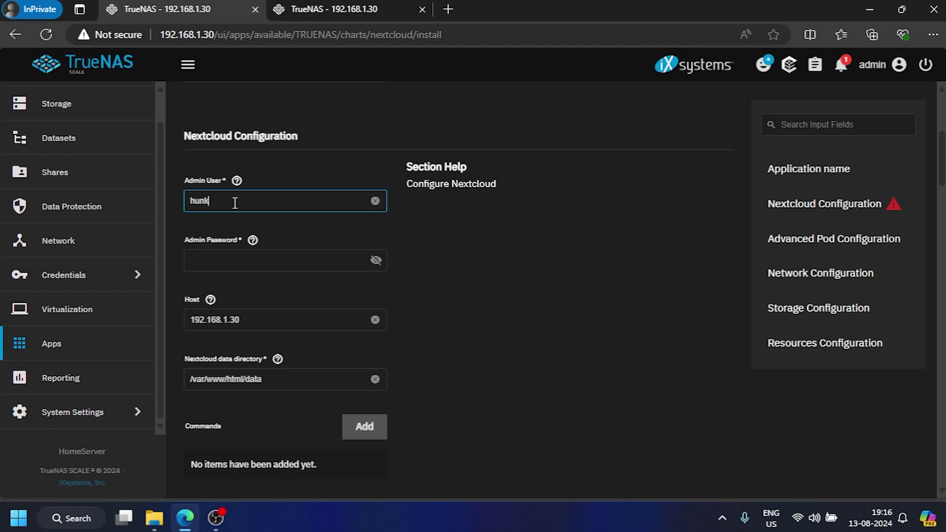
key(Tab)
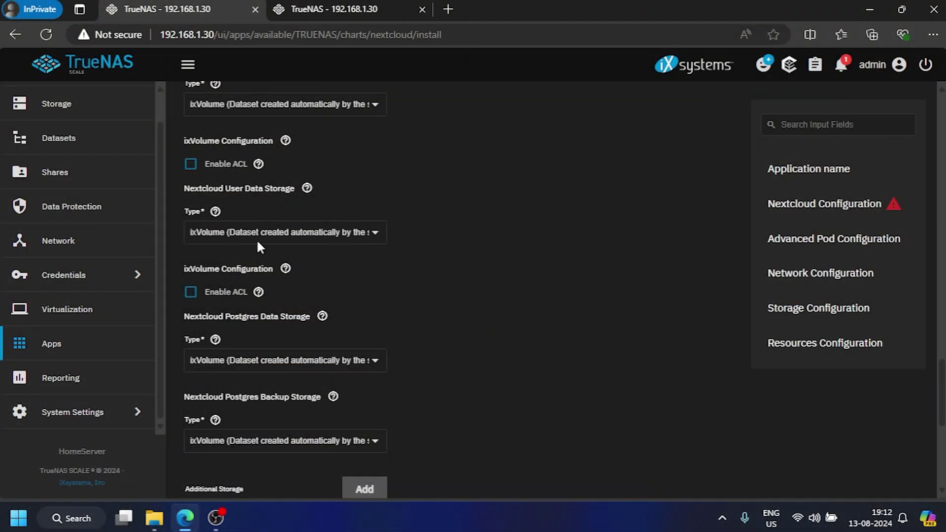
click(366, 7)
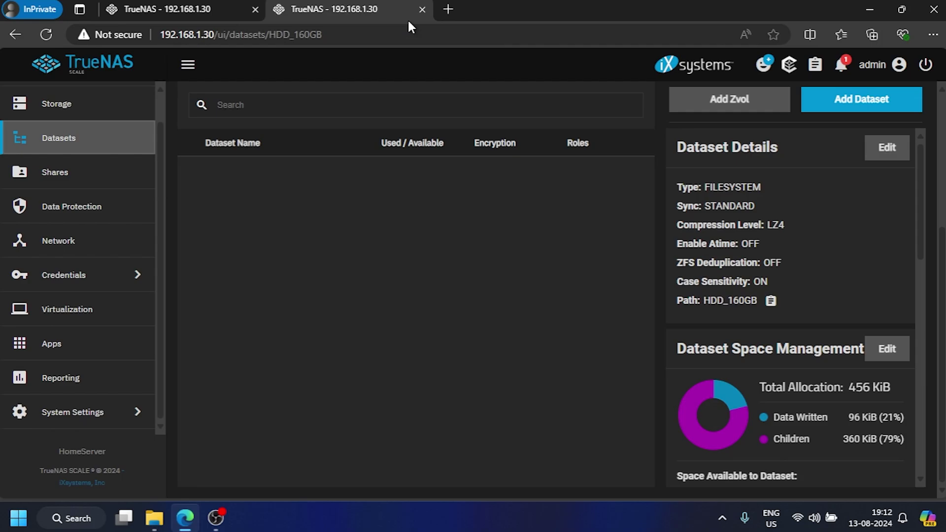
scroll(60, 175, up, 1)
Step: Create an Apps dataset under Raid_500GB using the Apps preset
scroll(342, 232, up, 3)
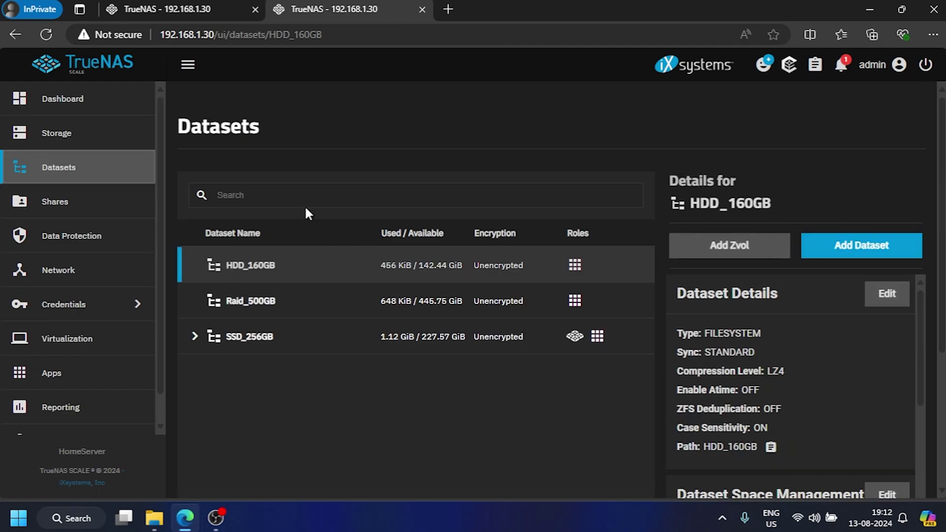
click(283, 310)
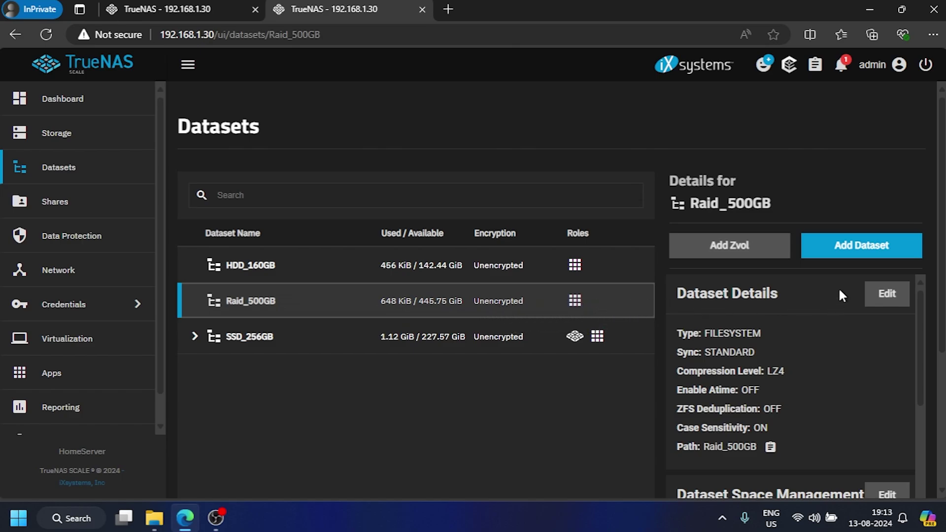
click(855, 251)
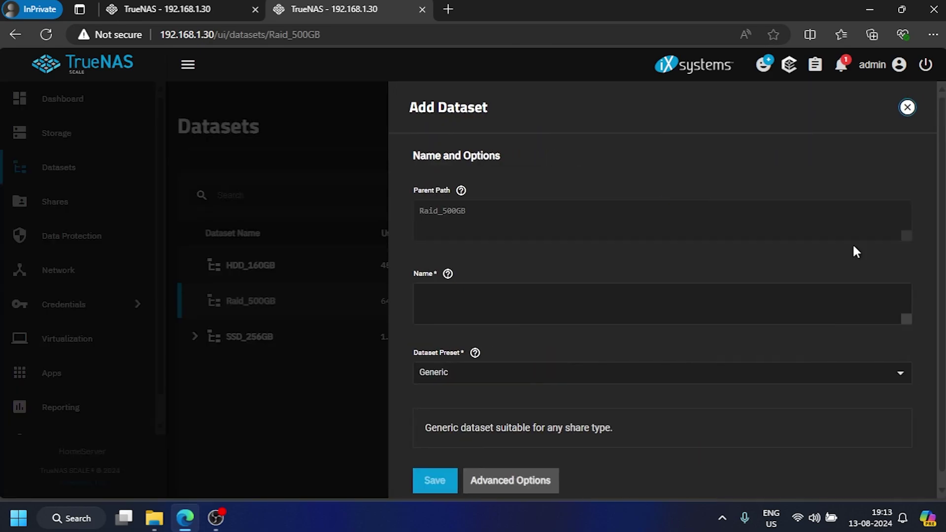
click(571, 301)
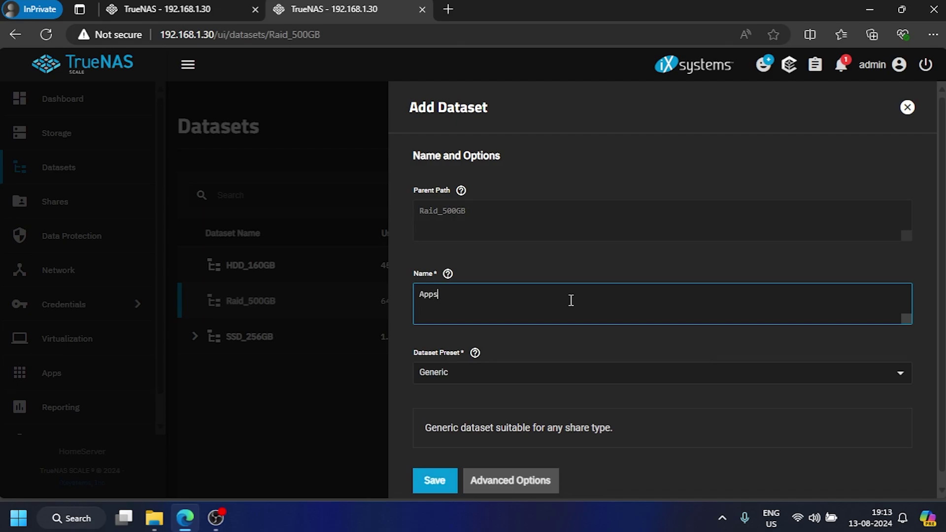
click(449, 374)
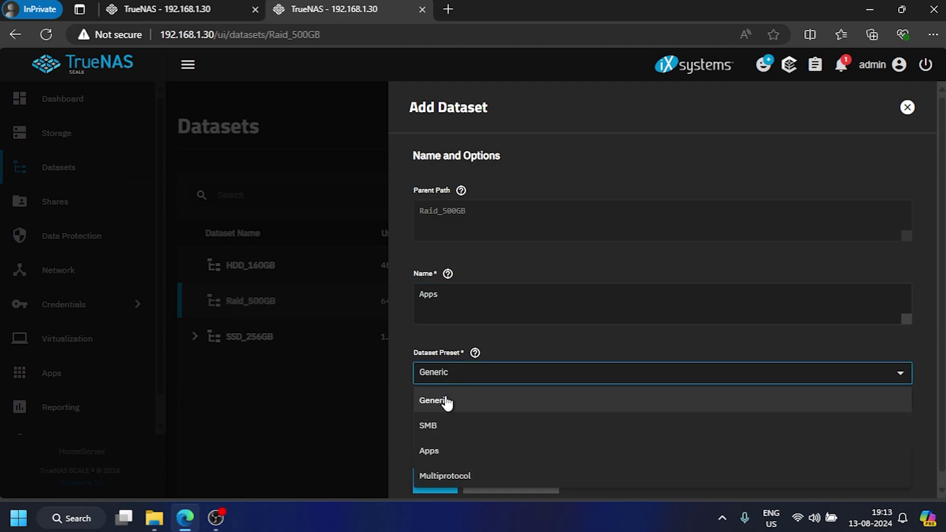
click(430, 451)
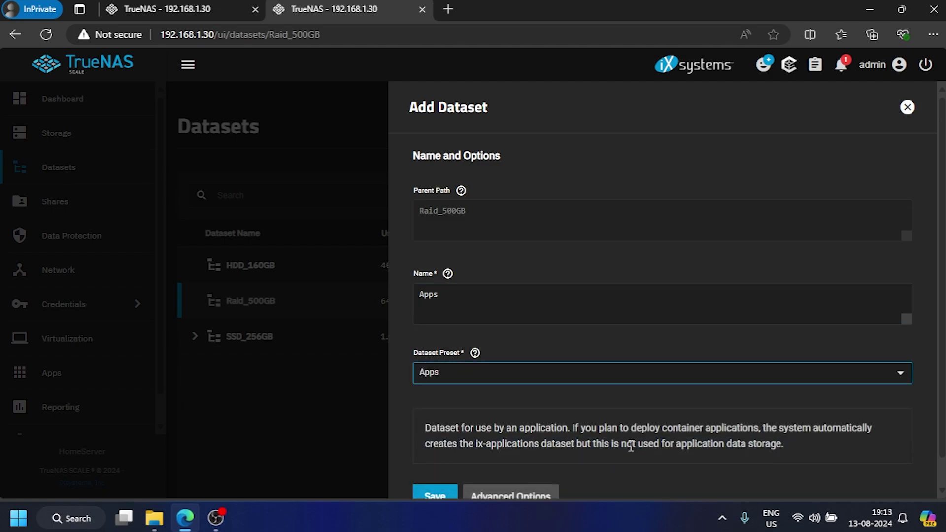
scroll(631, 447, down, 1)
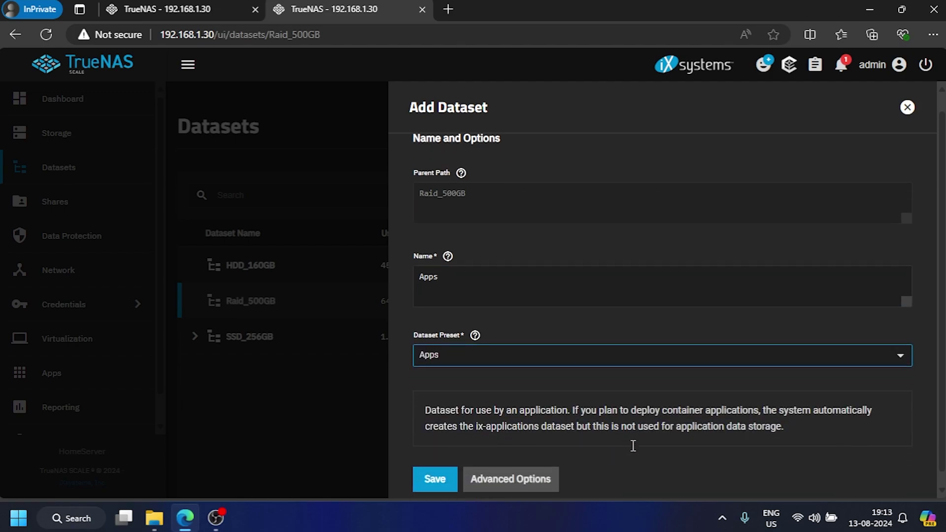
click(437, 472)
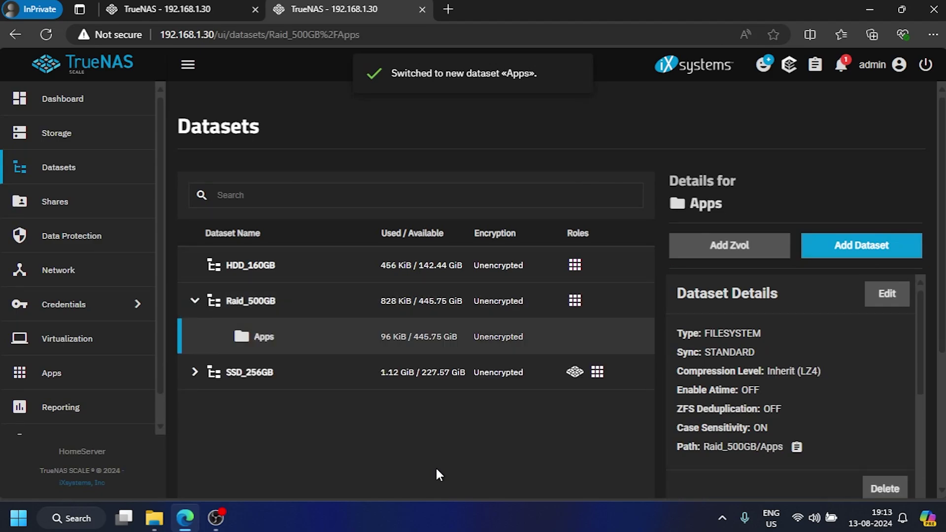
Step: Open the Apps dataset's permissions for editing
scroll(857, 352, down, 4)
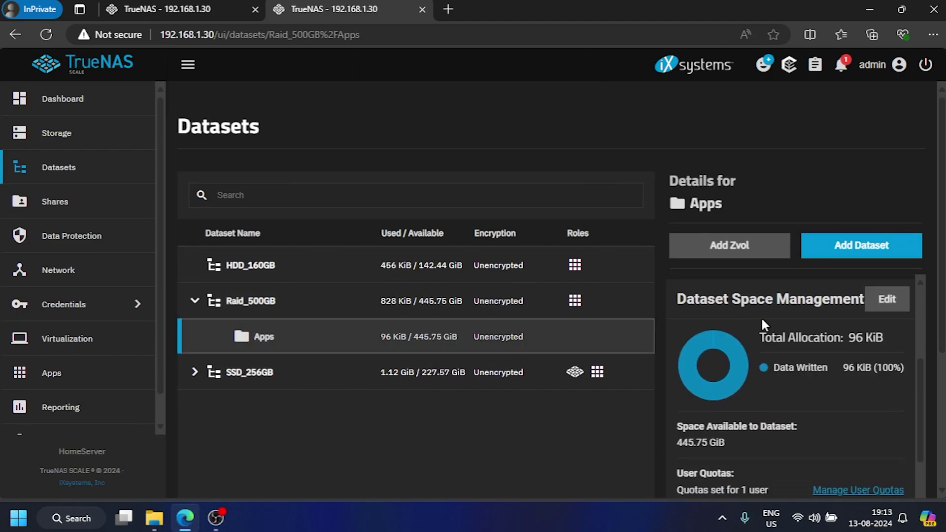
scroll(759, 320, down, 10)
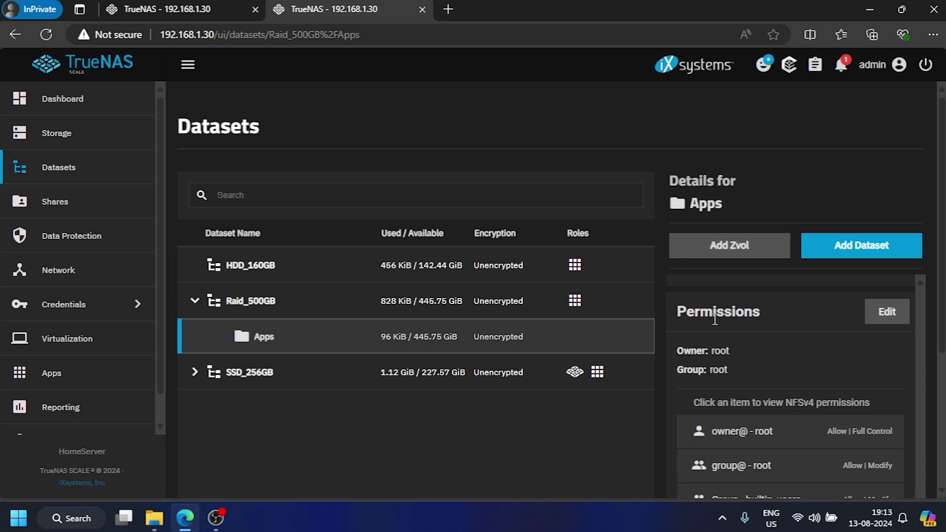
click(889, 312)
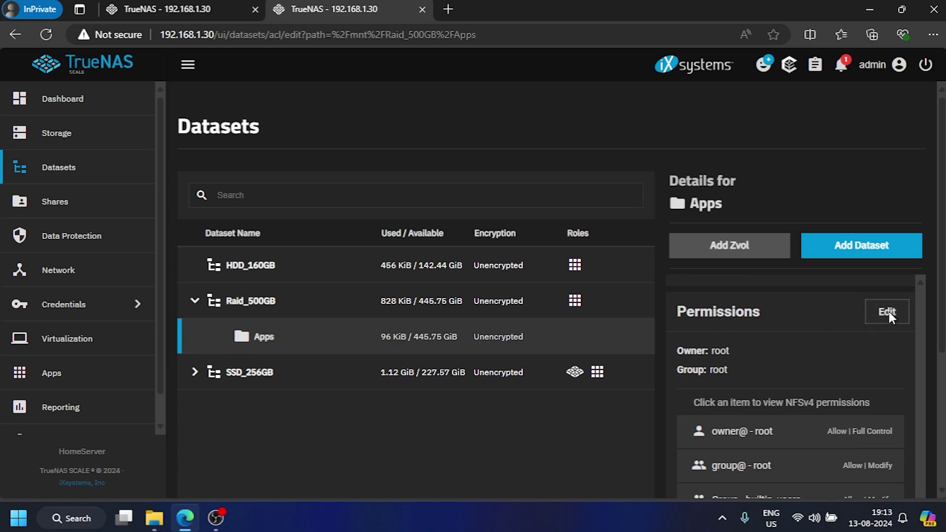
Step: Set the 'User - apps' ACL entry to Full Control and save the Apps dataset's ACL
scroll(799, 325, down, 2)
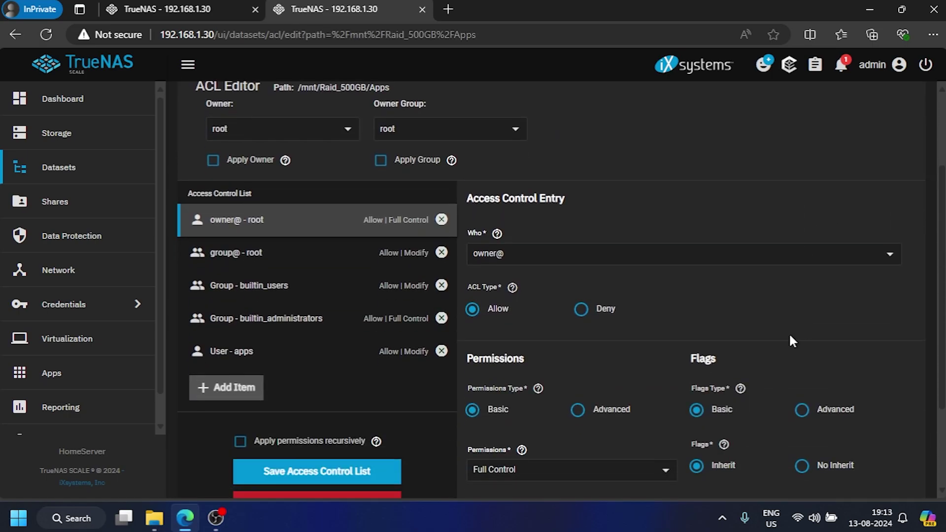
click(261, 357)
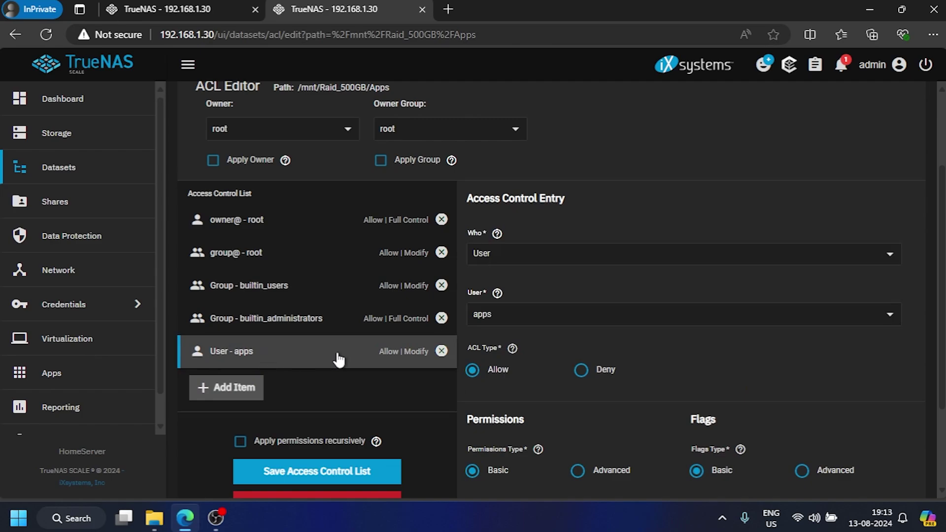
scroll(649, 400, down, 2)
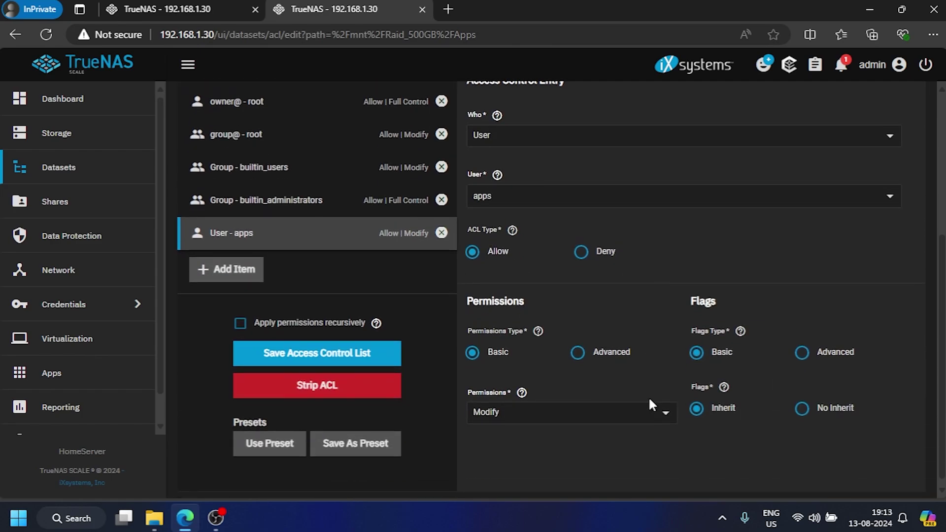
click(532, 416)
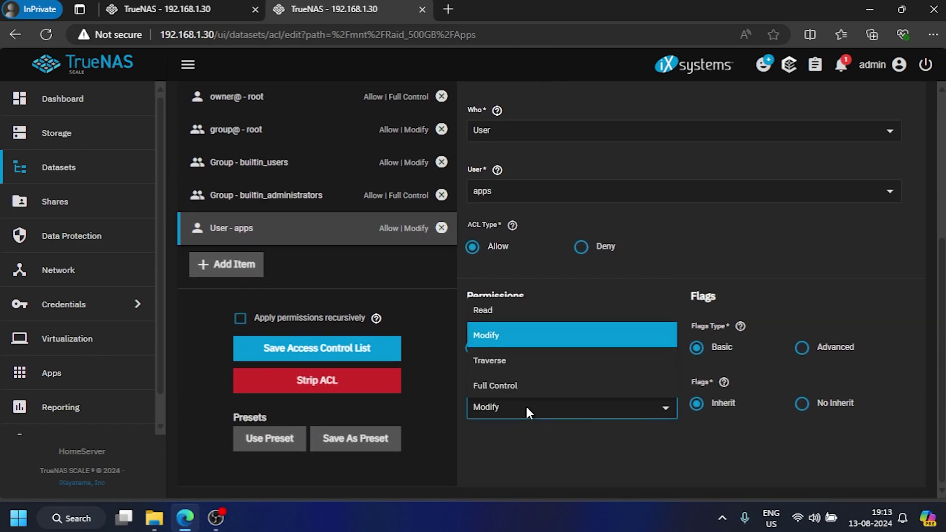
click(510, 387)
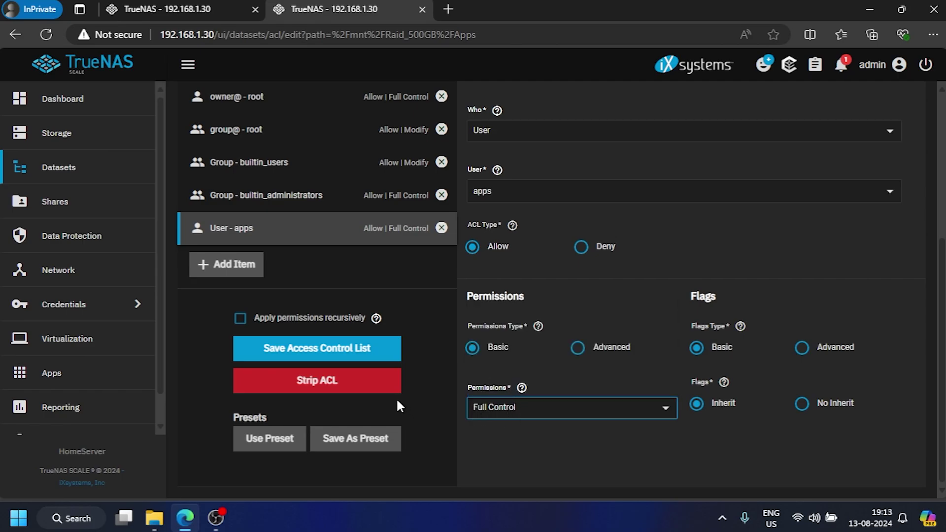
click(309, 353)
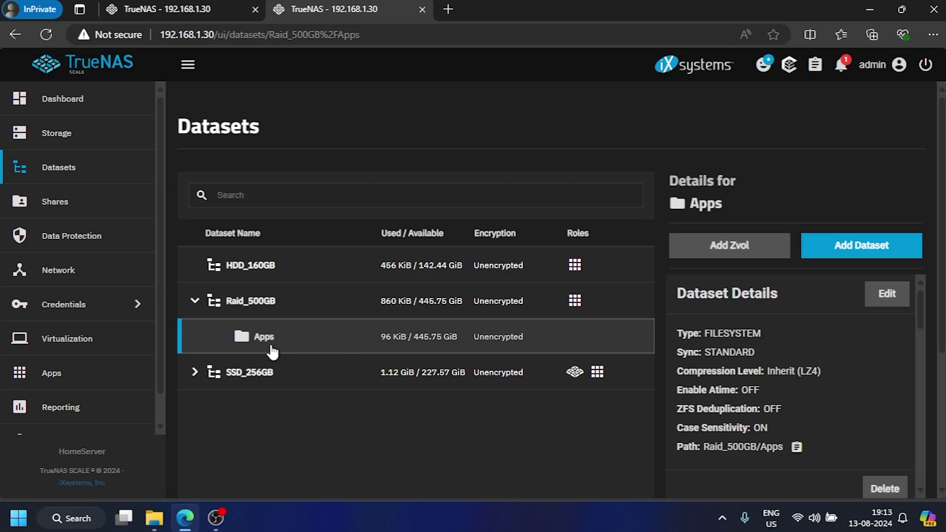
Step: Create an NC_Data child dataset under Apps with the Apps preset
click(877, 254)
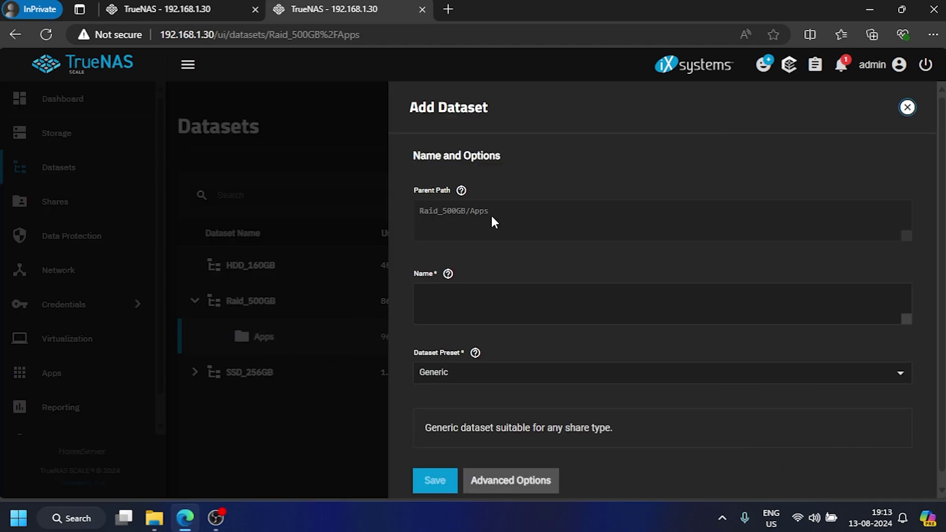
click(449, 299)
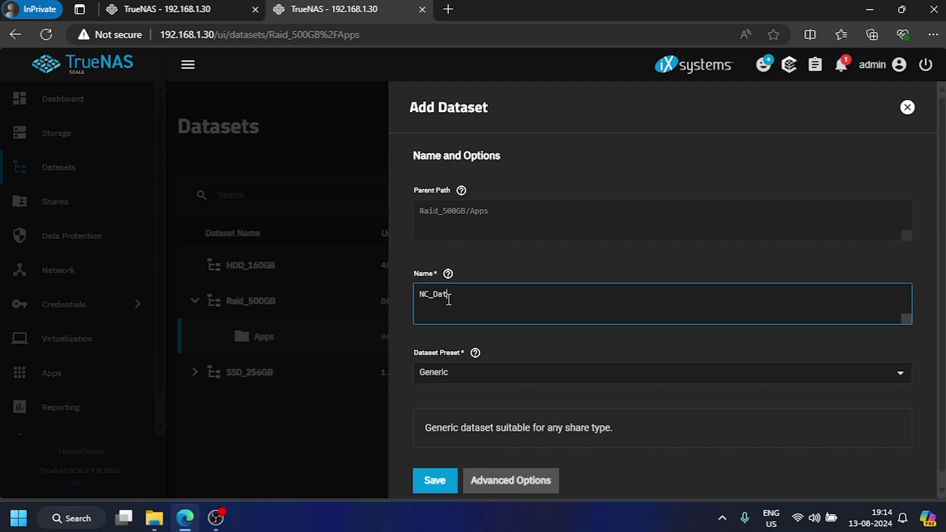
click(447, 382)
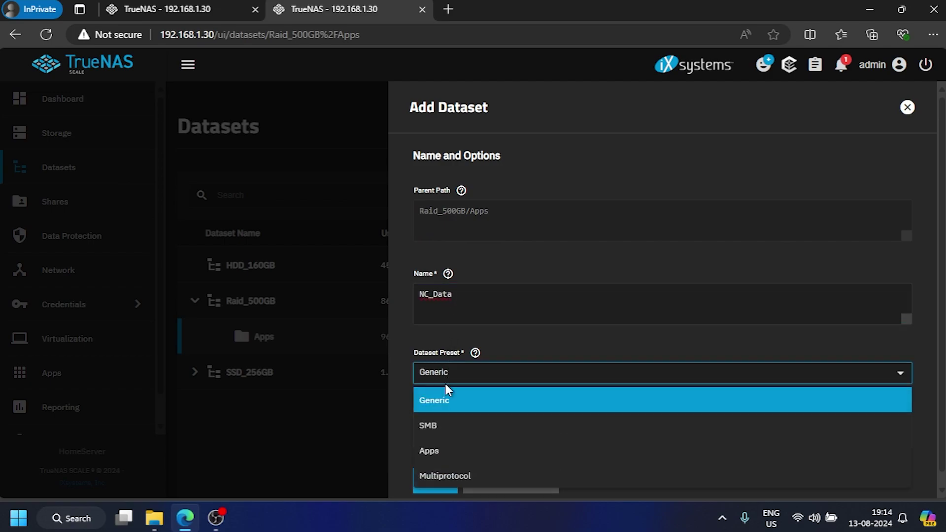
click(432, 450)
scroll(471, 439, down, 1)
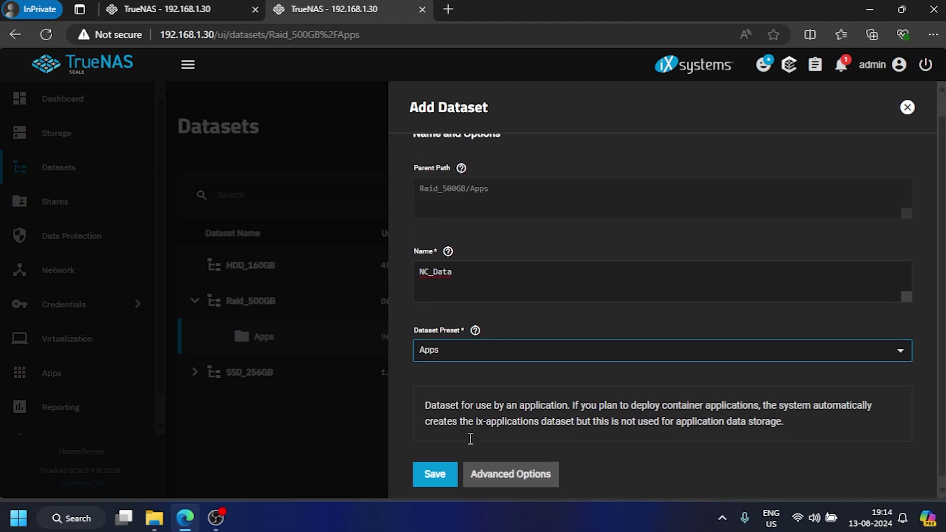
click(433, 471)
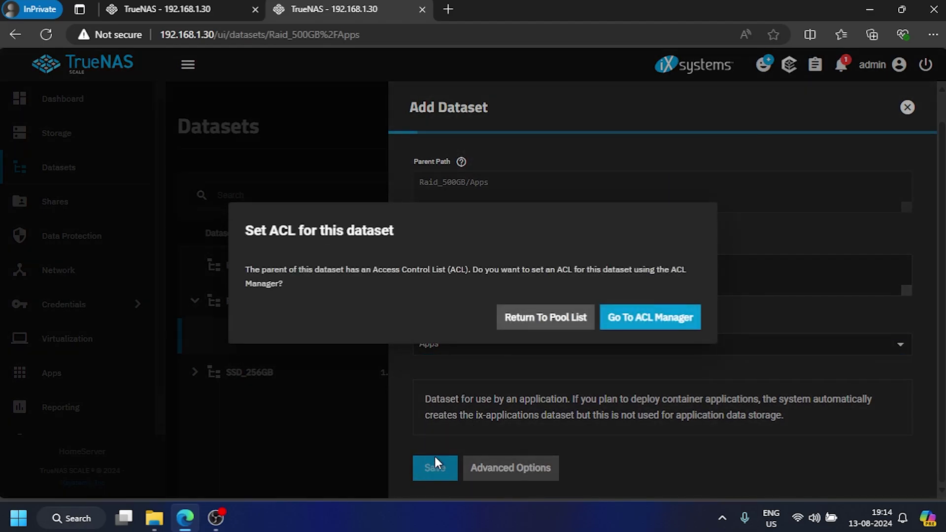
Step: In NC_Data's ACL manager, delete the apps user's Modify entry and save the ACL
click(668, 323)
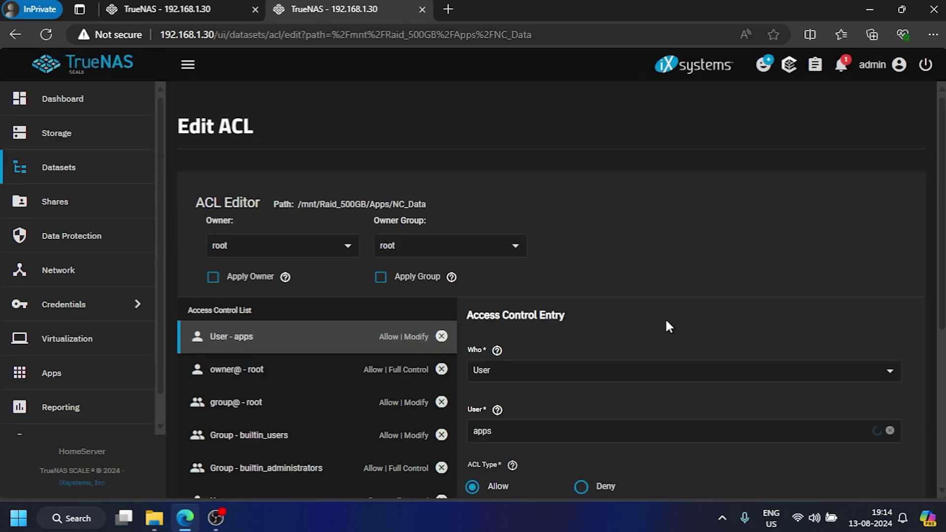
scroll(370, 274, down, 2)
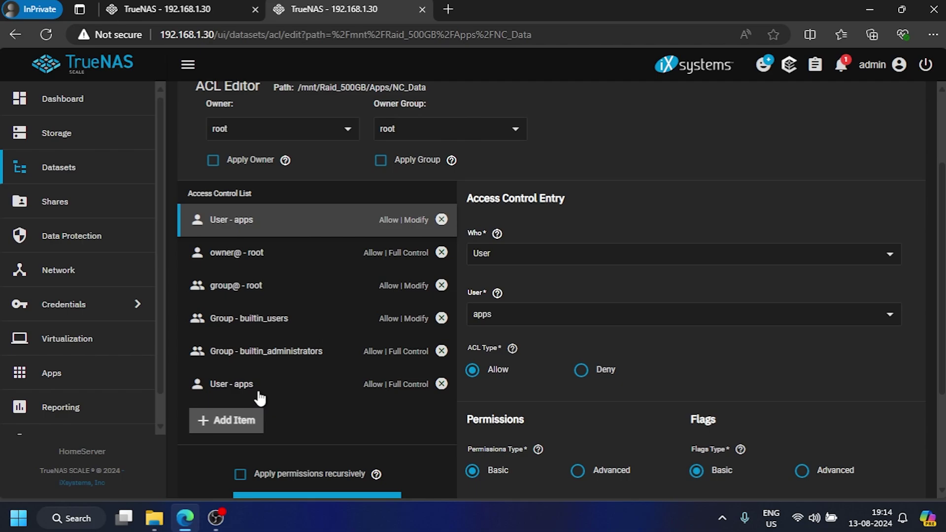
click(441, 219)
scroll(593, 239, down, 3)
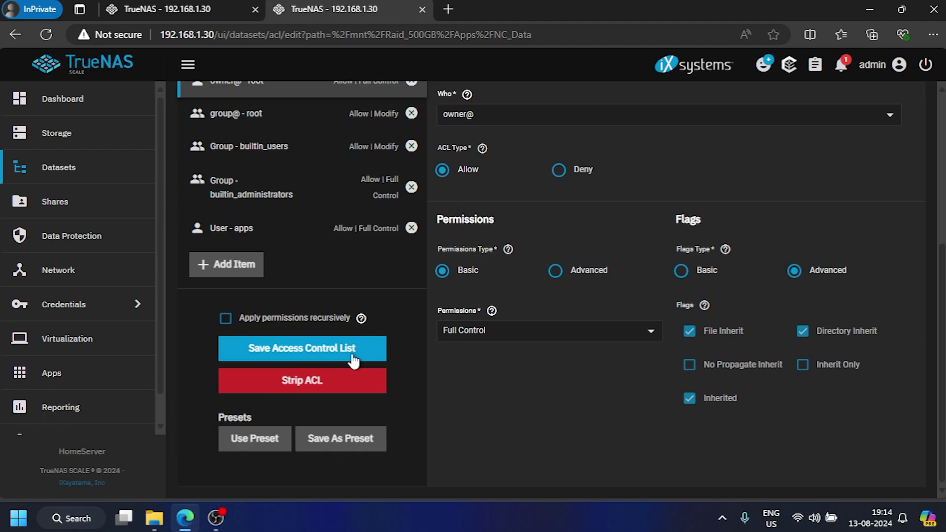
click(315, 353)
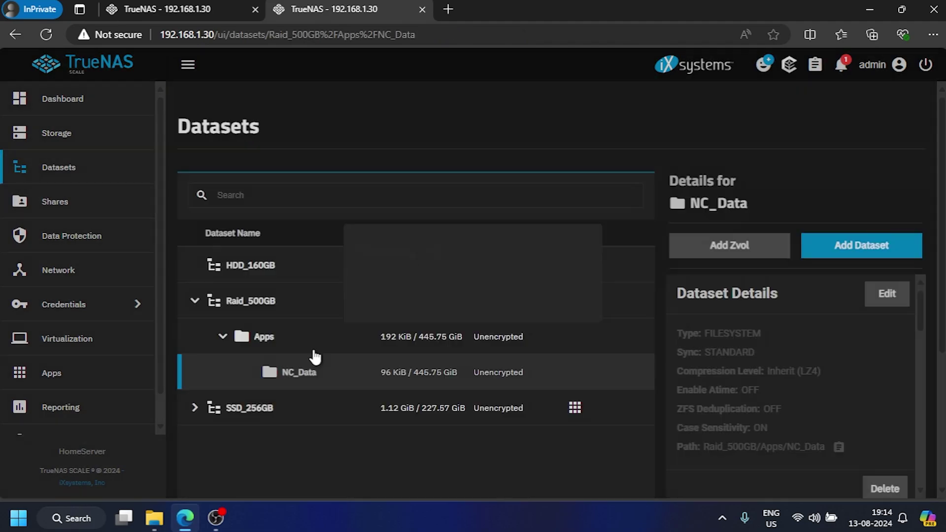
click(313, 347)
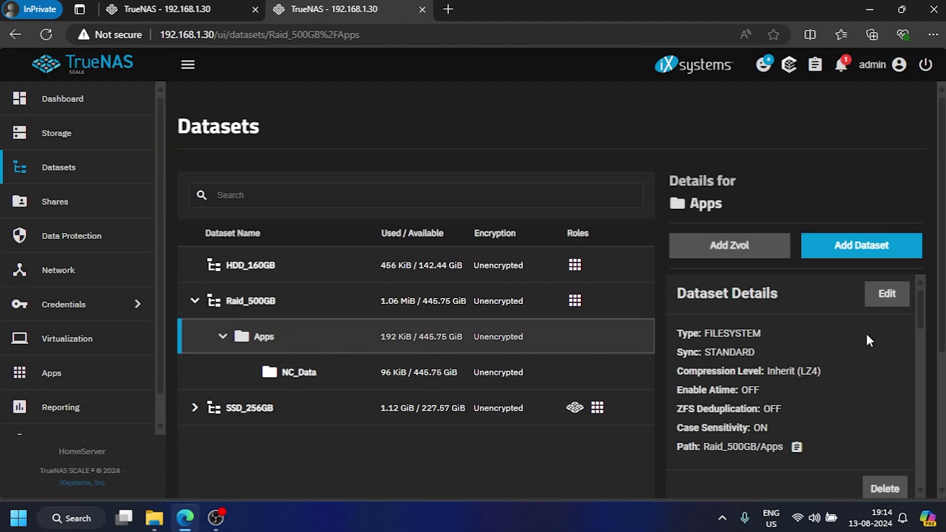
Step: Create a child dataset NC_DB under Apps using the Apps preset
click(863, 246)
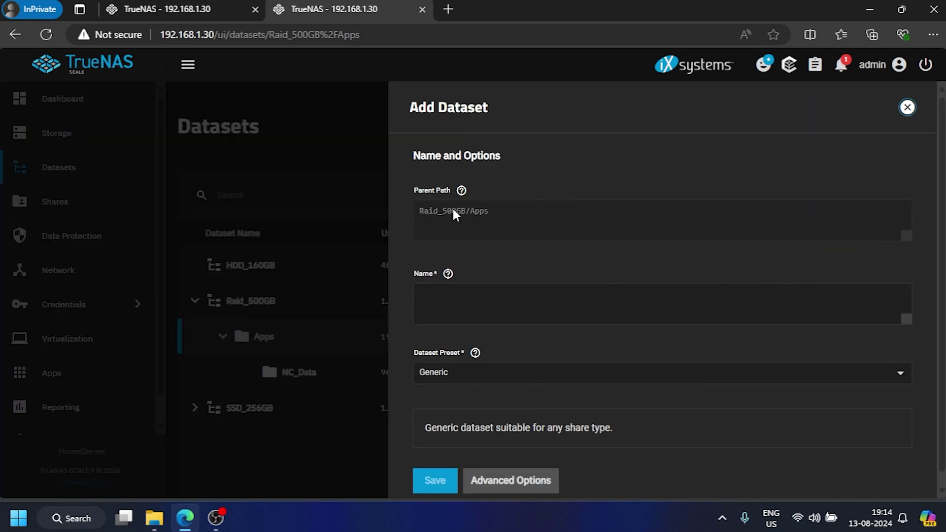
click(442, 310)
text(NC_DB)
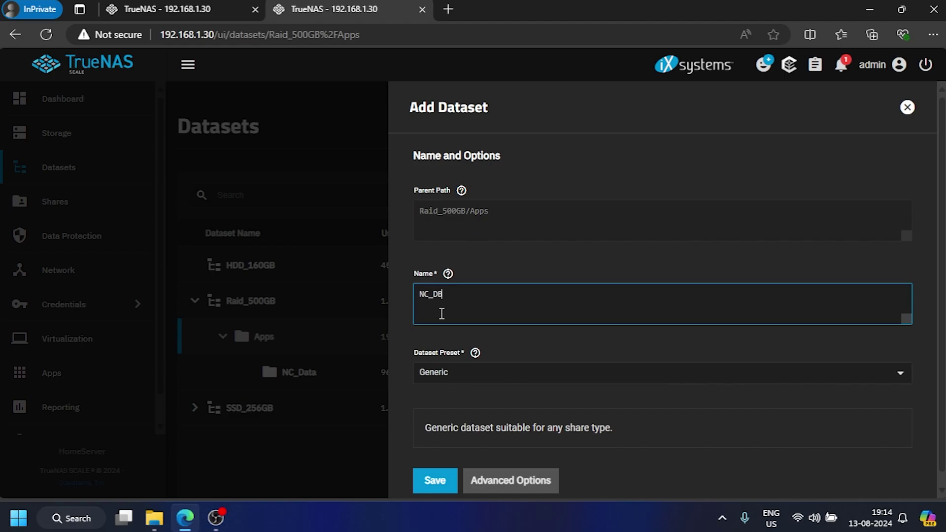
click(469, 376)
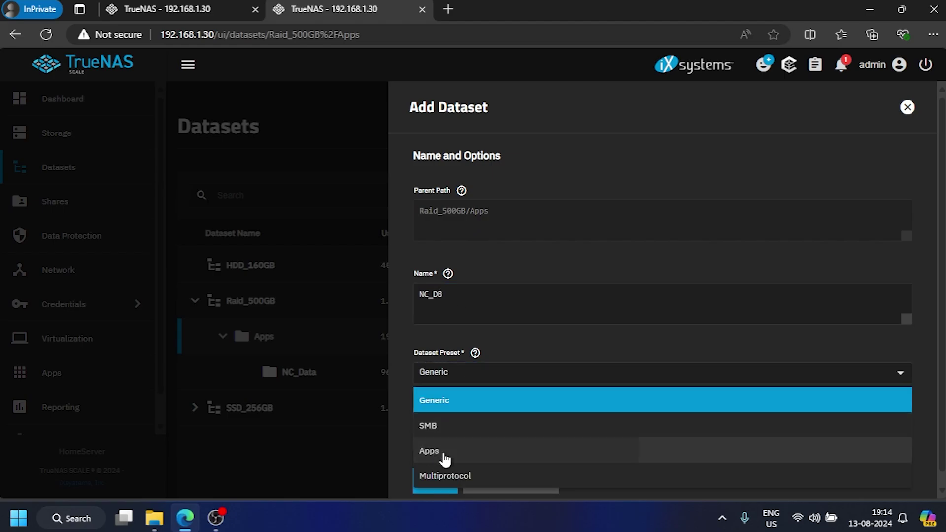
click(443, 450)
scroll(524, 383, down, 1)
click(443, 475)
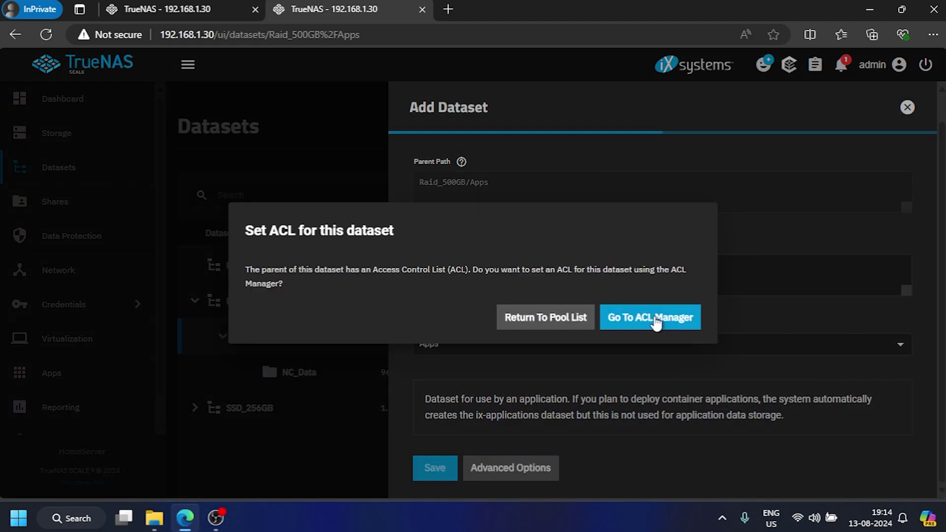
Step: In NC_DB's ACL, delete the apps user's Modify entry and save the access control list
click(656, 320)
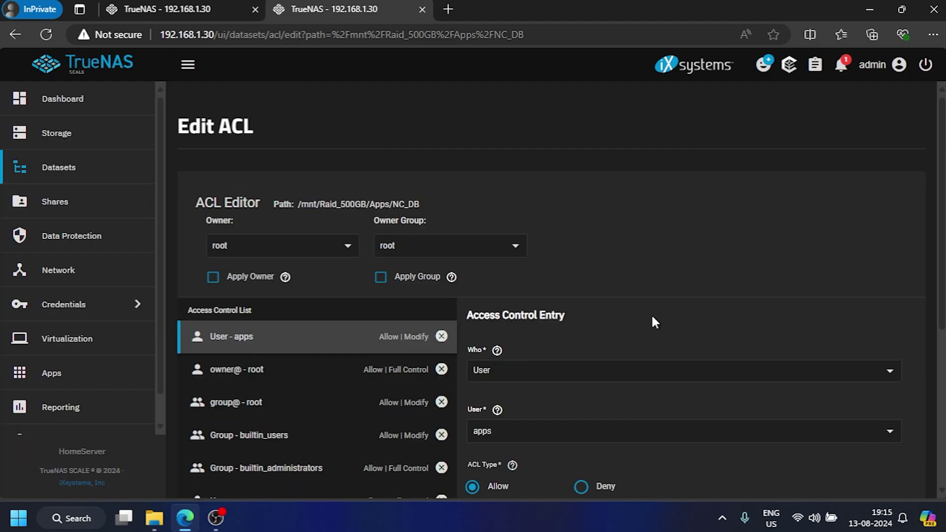
scroll(652, 313, down, 4)
scroll(643, 313, up, 2)
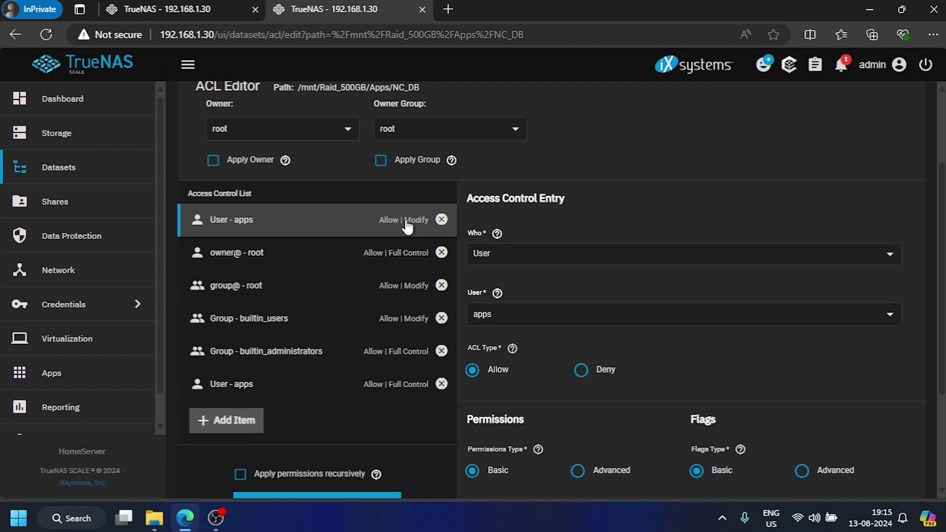
click(442, 220)
scroll(382, 424, down, 3)
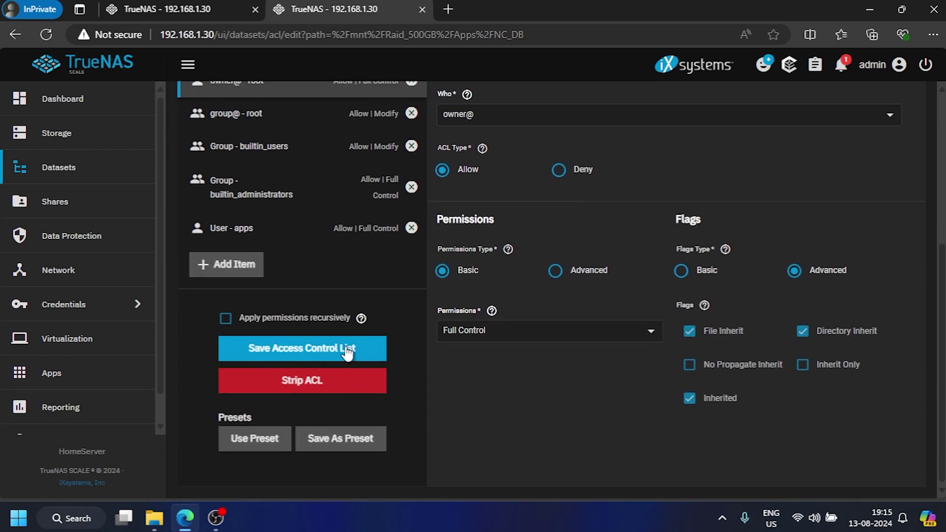
click(347, 351)
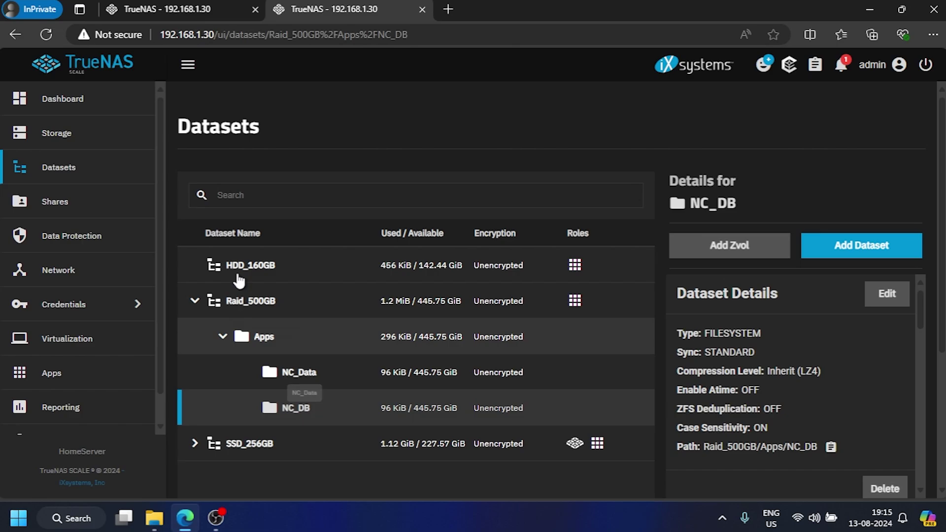
Step: In the Nextcloud install form, set user data storage to Host Path /mnt/Raid_500GB/Apps/NC_Data
click(203, 9)
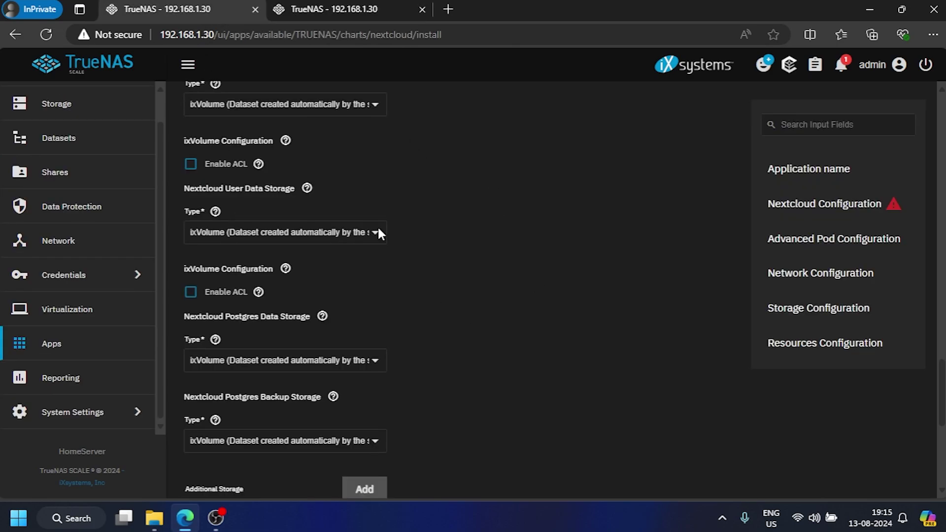
click(314, 236)
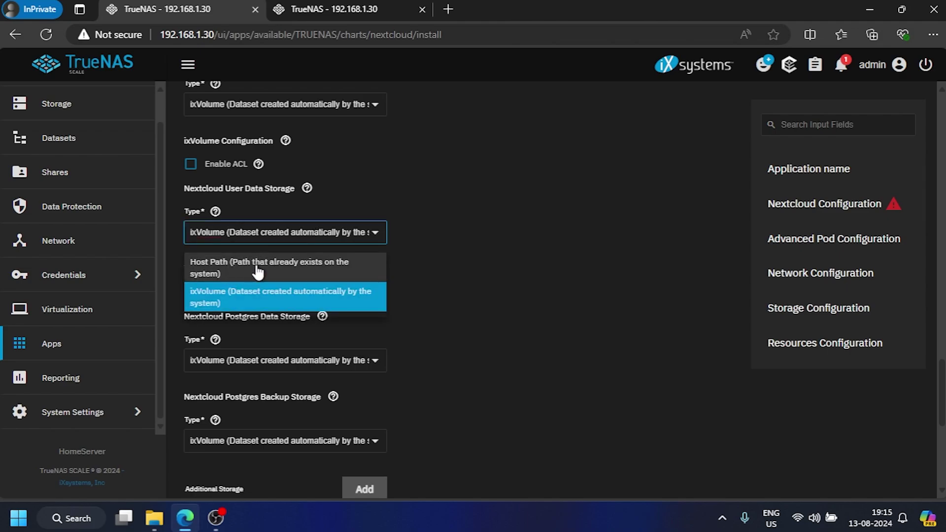
click(257, 269)
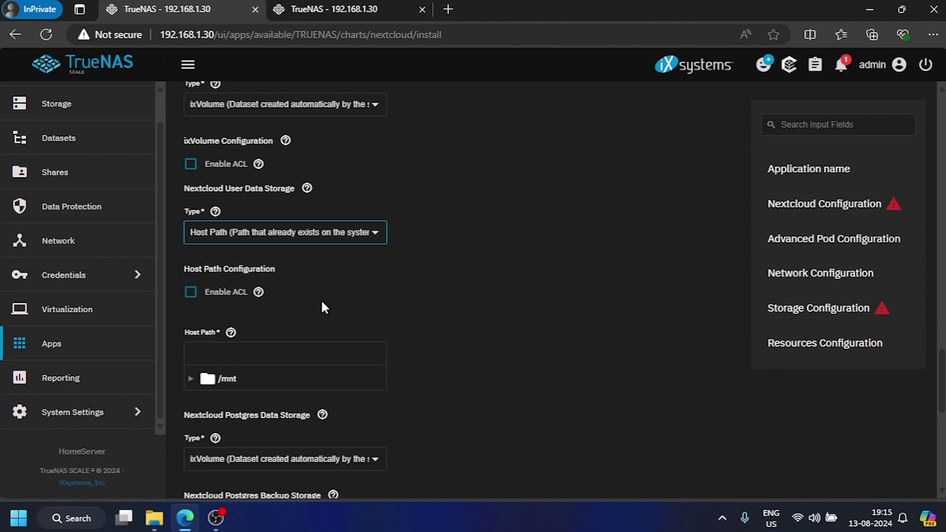
click(192, 380)
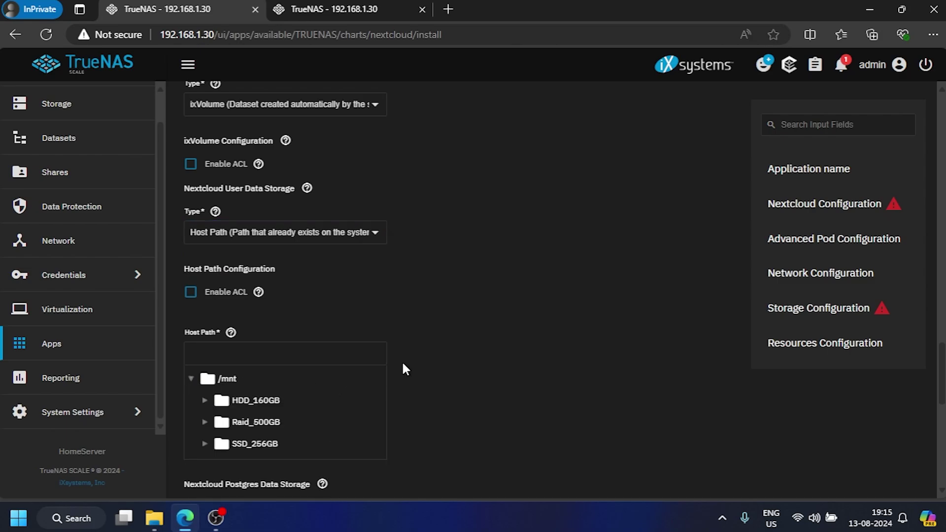
scroll(403, 367, down, 3)
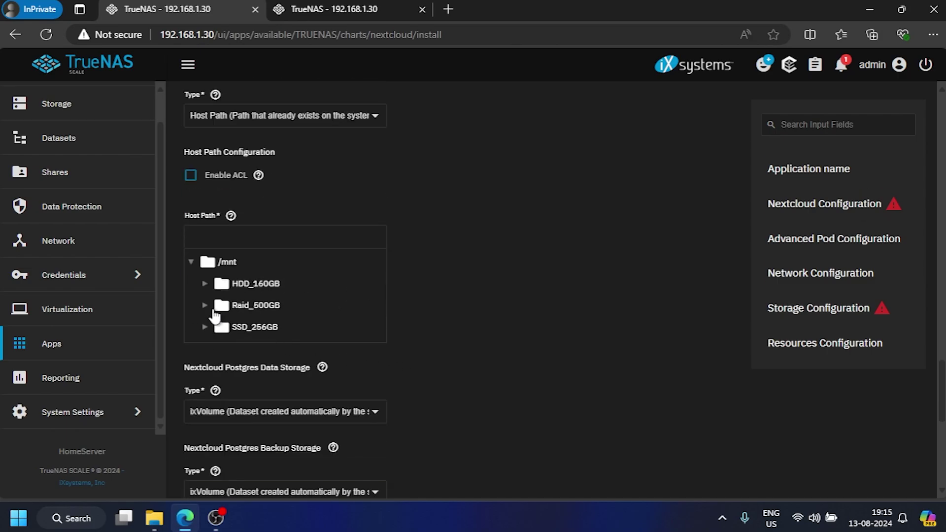
click(205, 307)
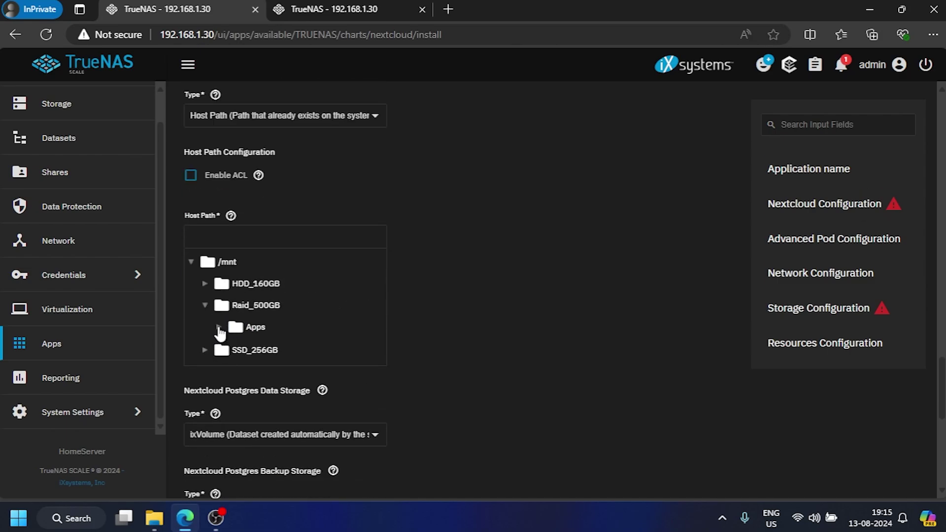
click(219, 327)
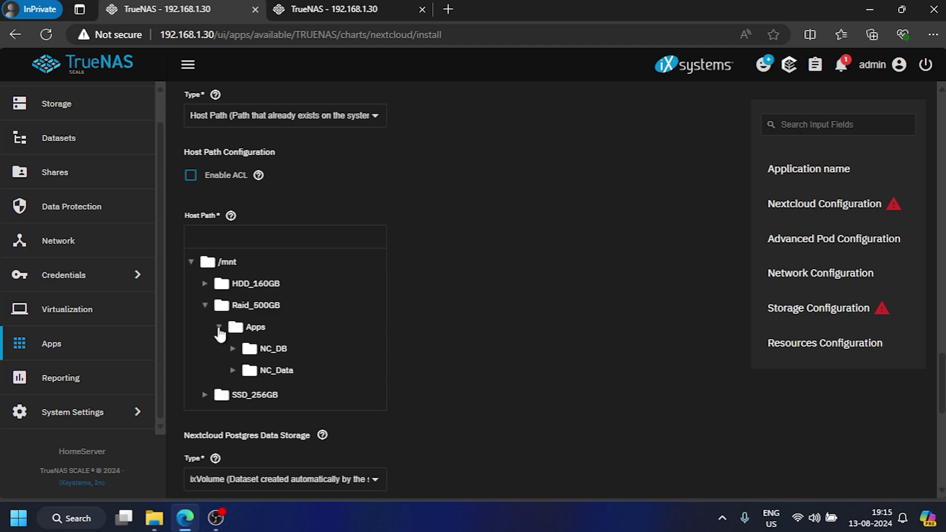
click(276, 371)
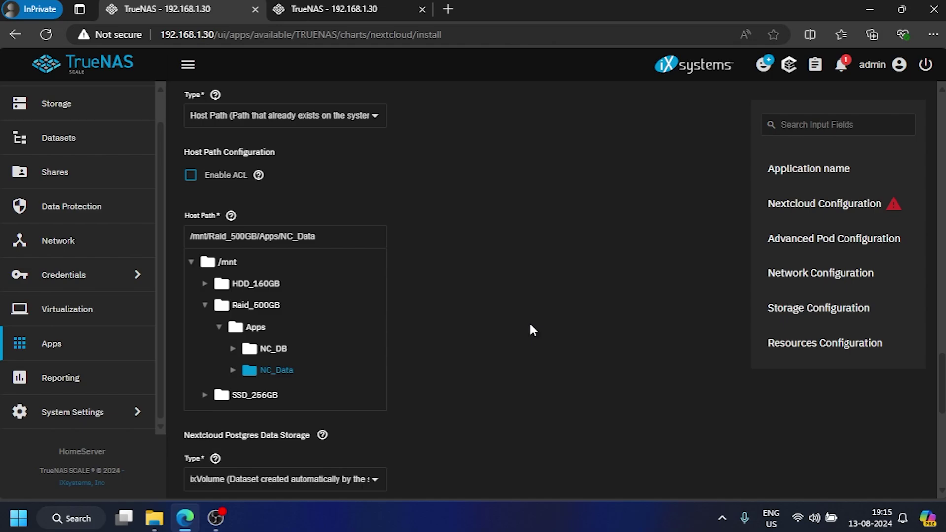
Step: Set Postgres data storage to Host Path /mnt/Raid_500GB/Apps/NC_DB and install Nextcloud
scroll(528, 321, down, 5)
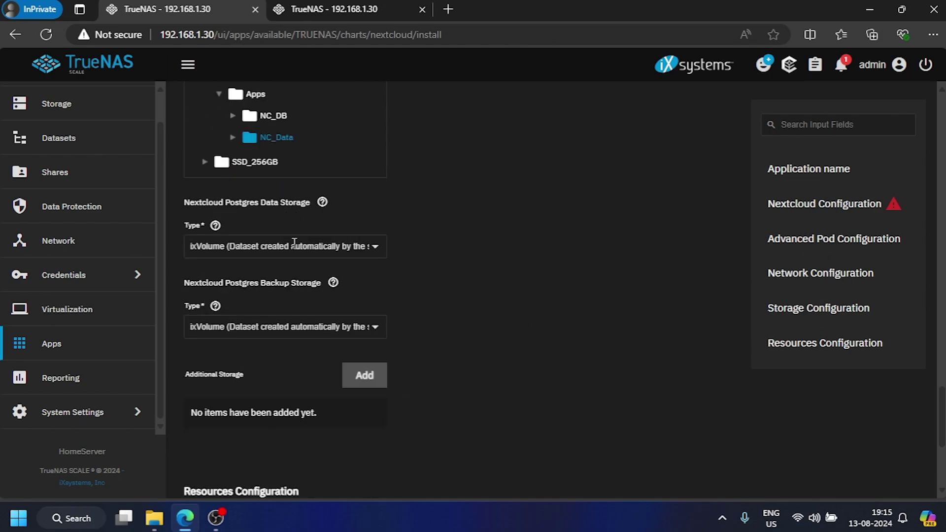
click(297, 248)
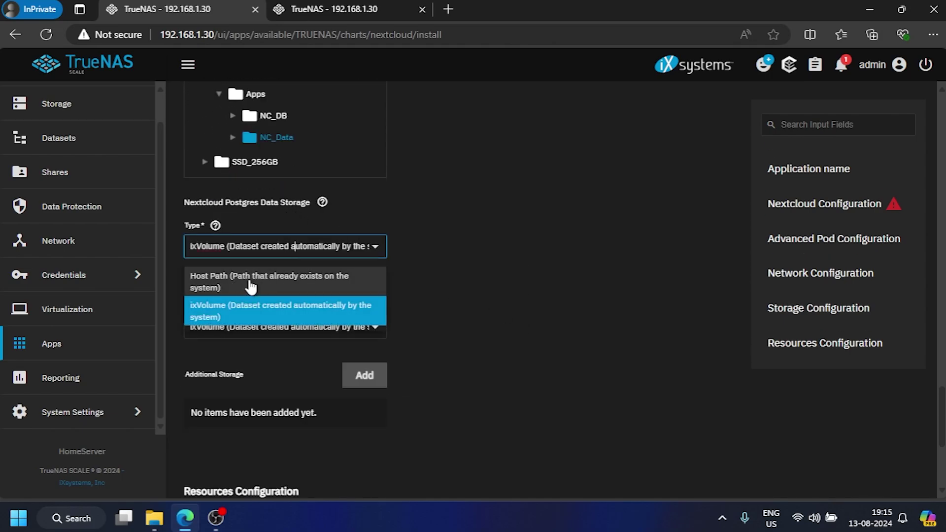
click(268, 285)
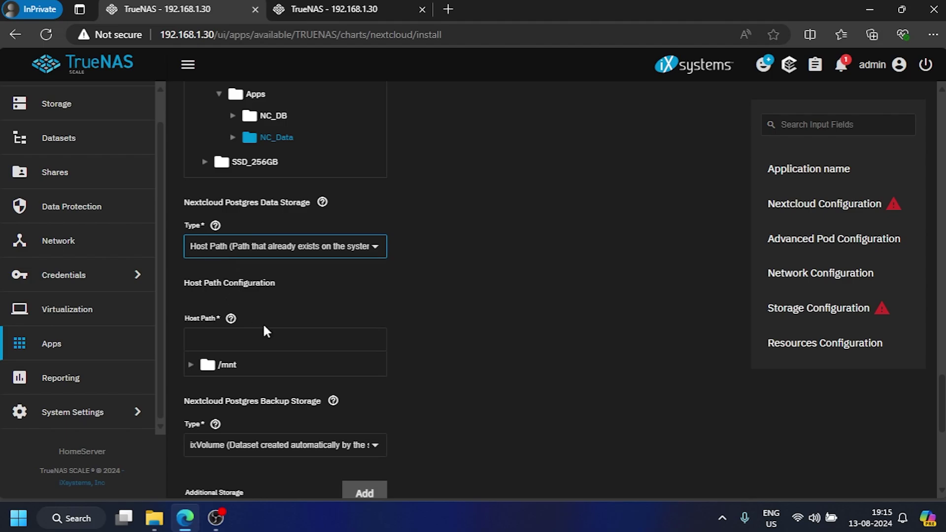
click(191, 365)
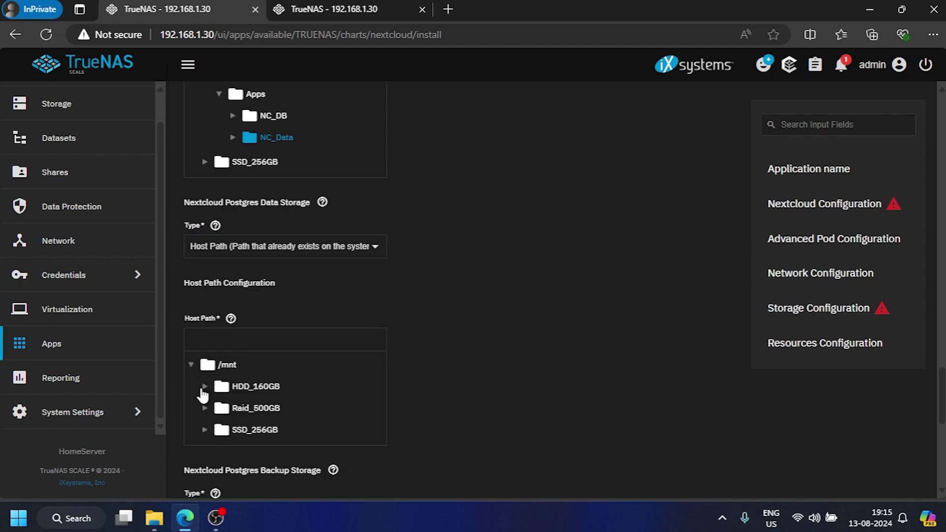
click(204, 409)
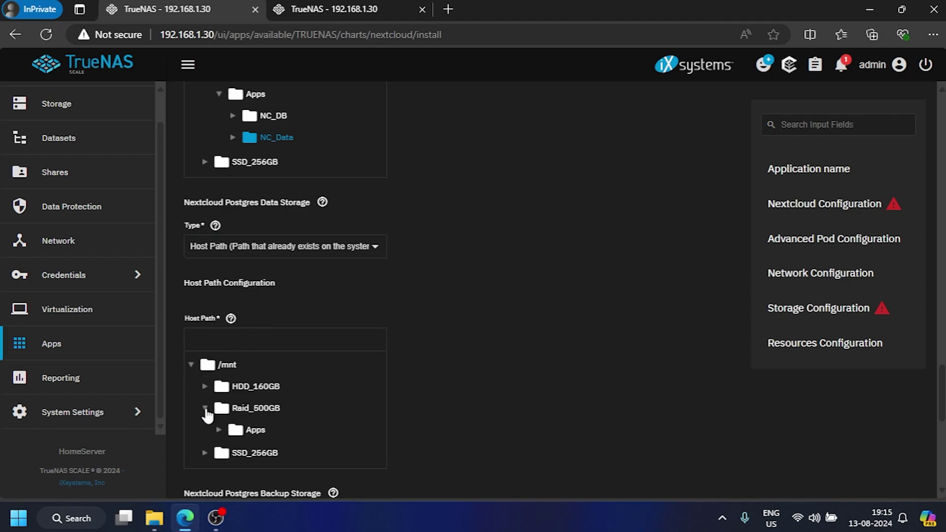
click(219, 430)
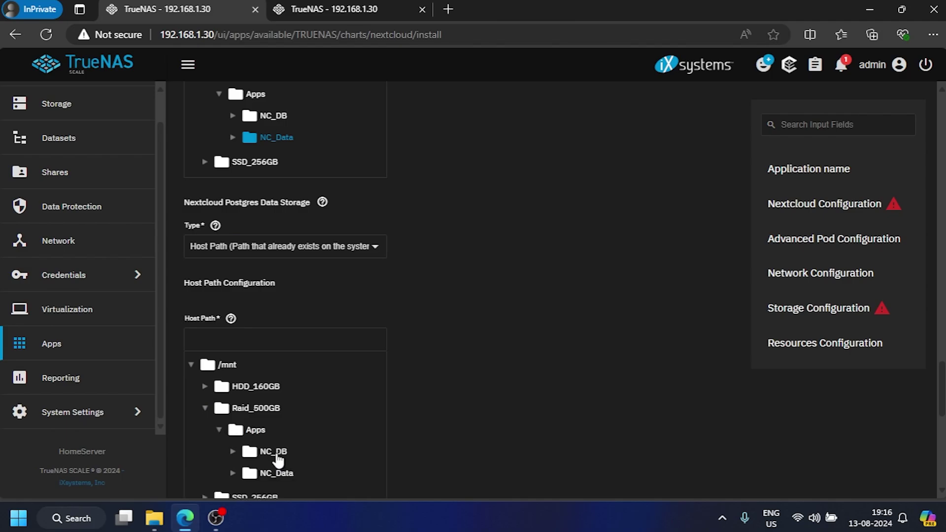
click(274, 451)
scroll(437, 419, down, 15)
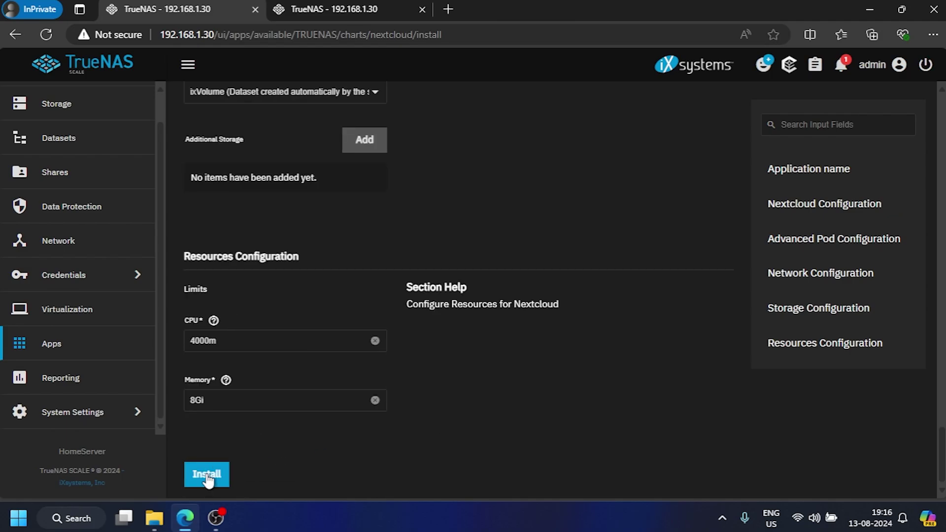
click(207, 475)
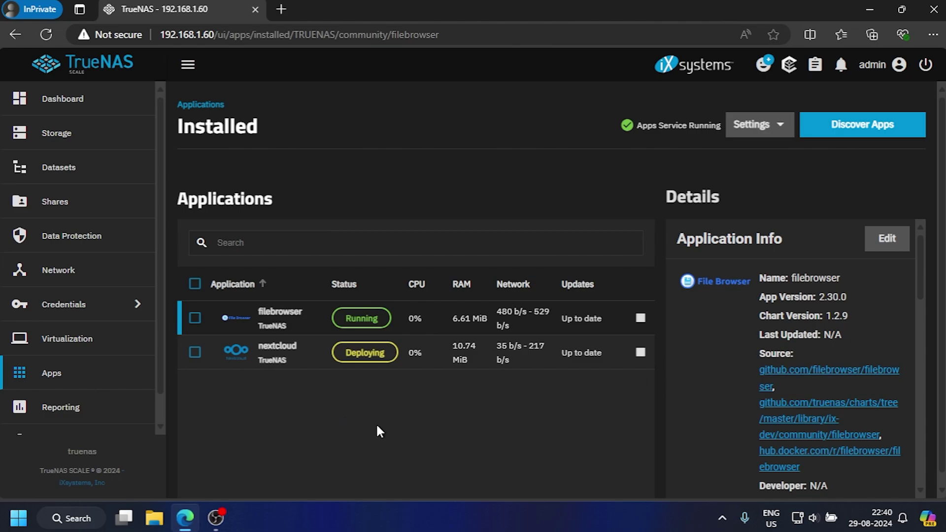
Step: Open the nextcloud app's Web Portal from its details panel, loading the login page on port 9001
click(350, 366)
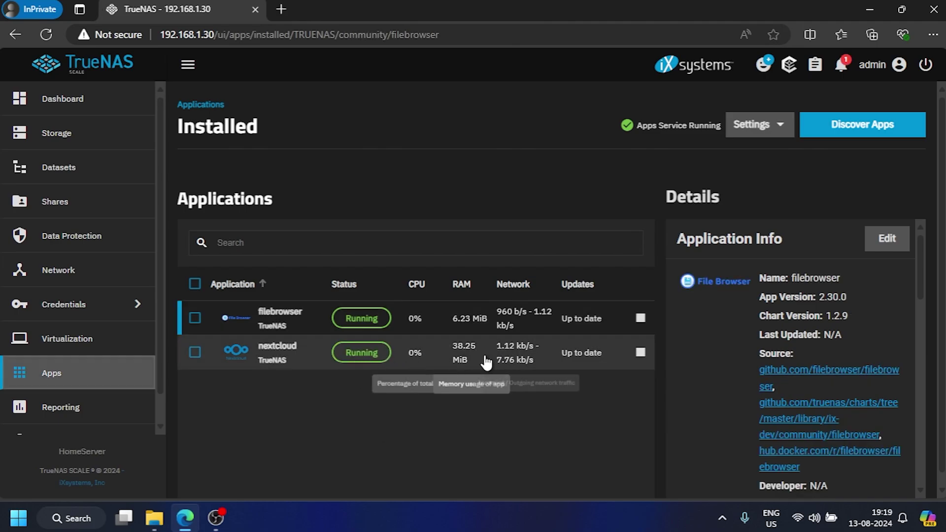
click(281, 352)
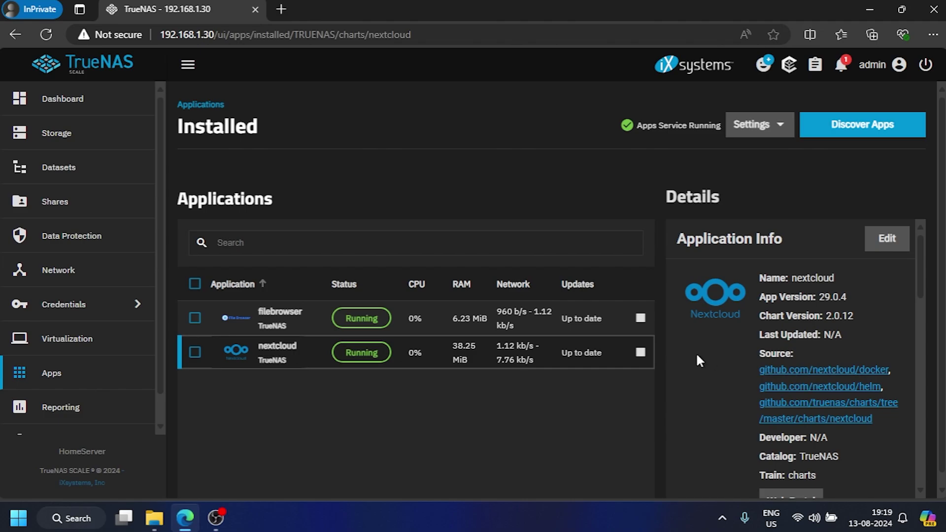
scroll(698, 360, down, 2)
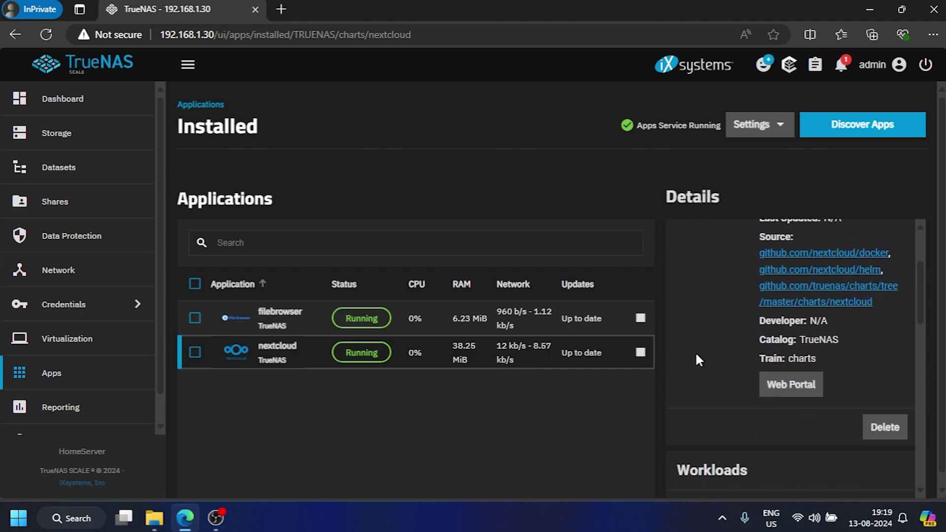
scroll(697, 355, up, 2)
scroll(727, 354, down, 2)
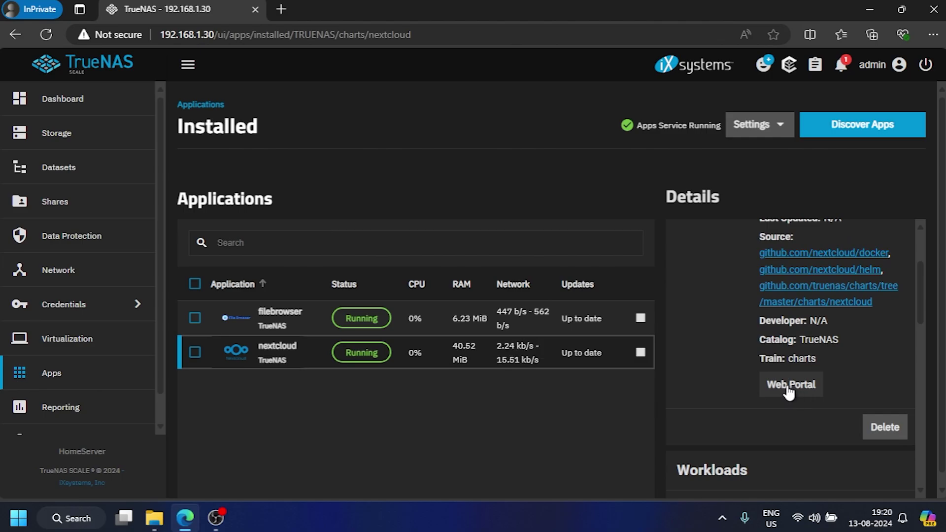
click(789, 390)
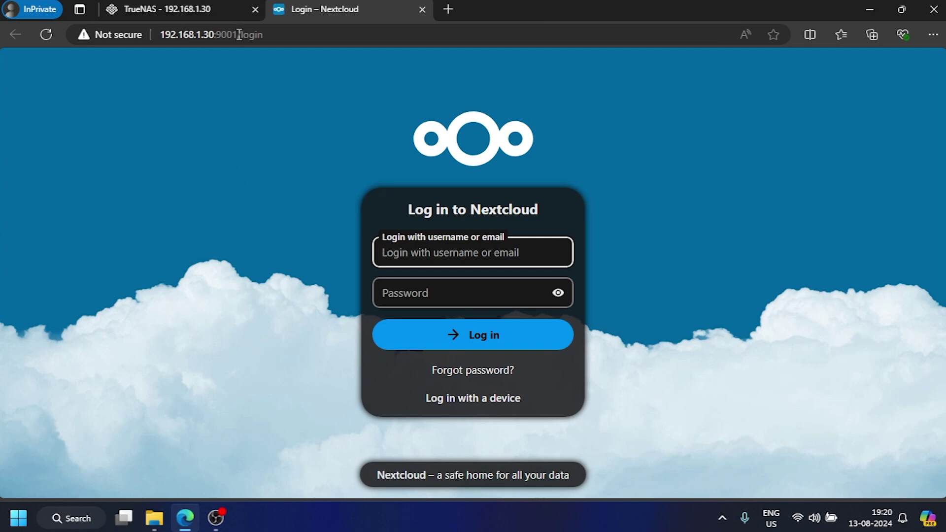
Step: Log in to Nextcloud at port 9001 with the saved admin username and its password
drag(239, 35, 217, 38)
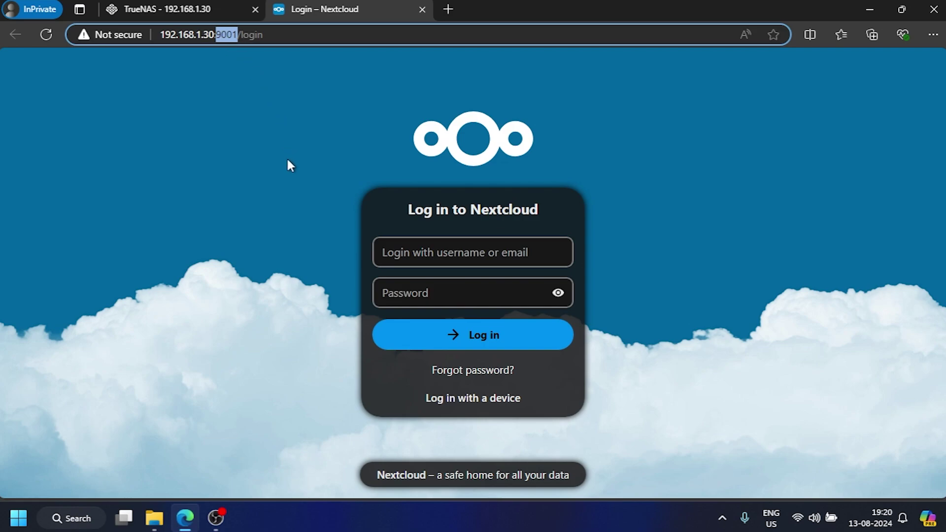
click(463, 254)
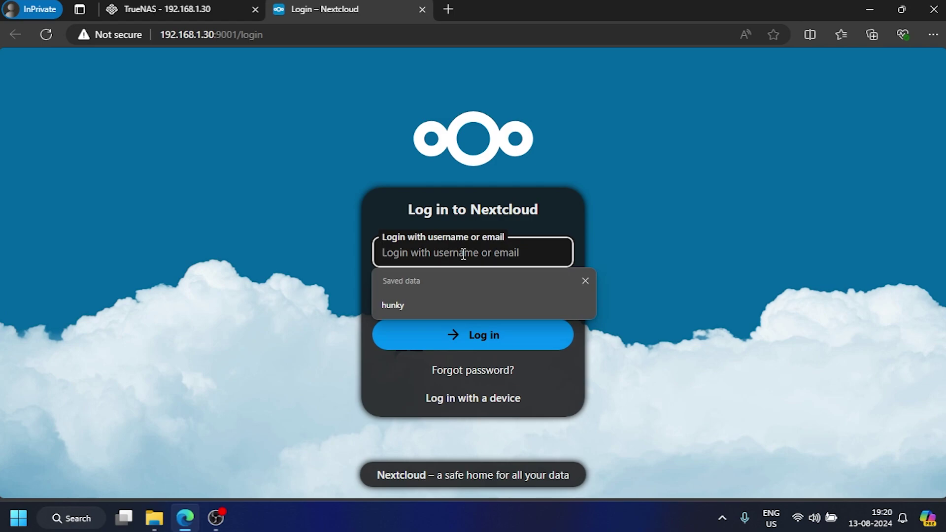
text(hunky)
key(Return)
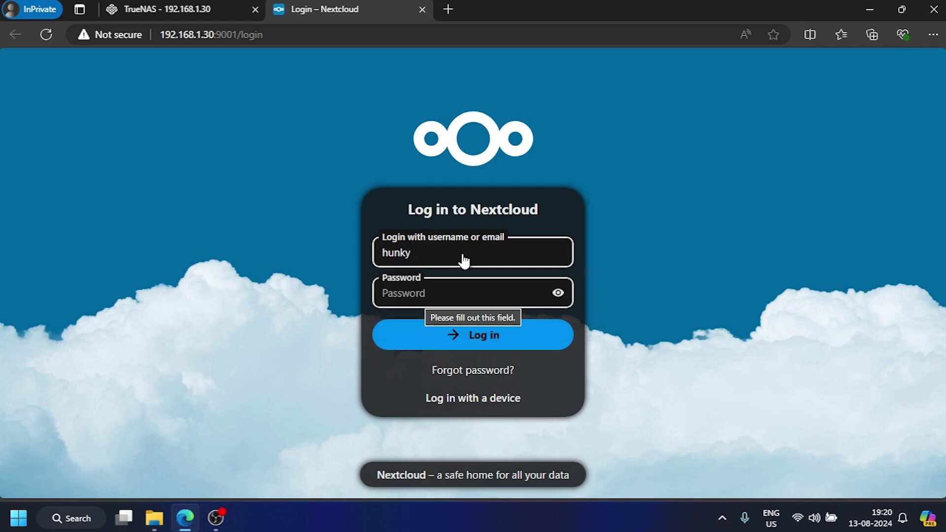
text(••)
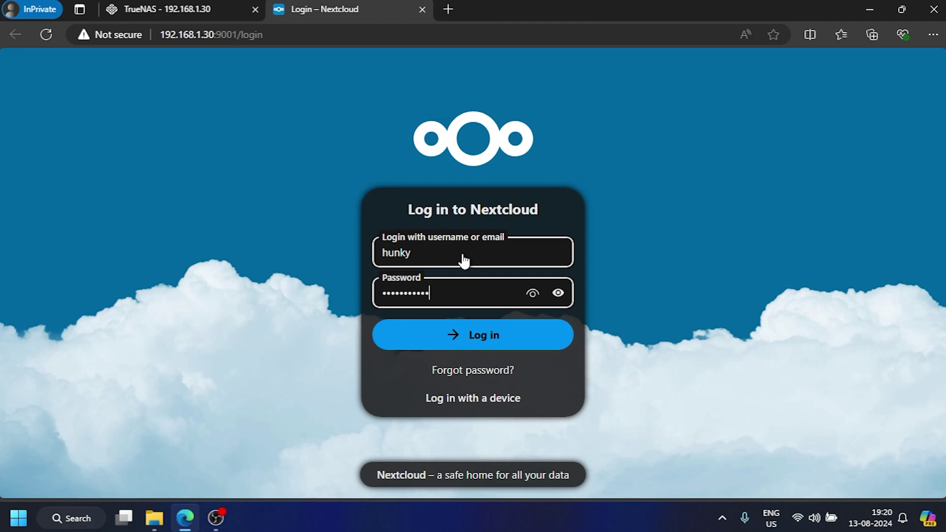
click(458, 339)
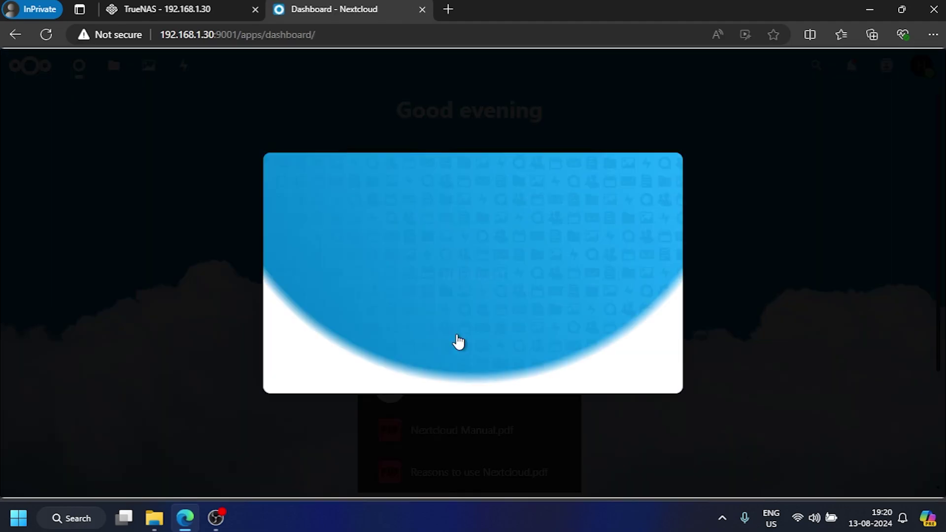
Step: Close the welcome dialog, go to Users, start a New account and open its Quota dropdown
click(663, 122)
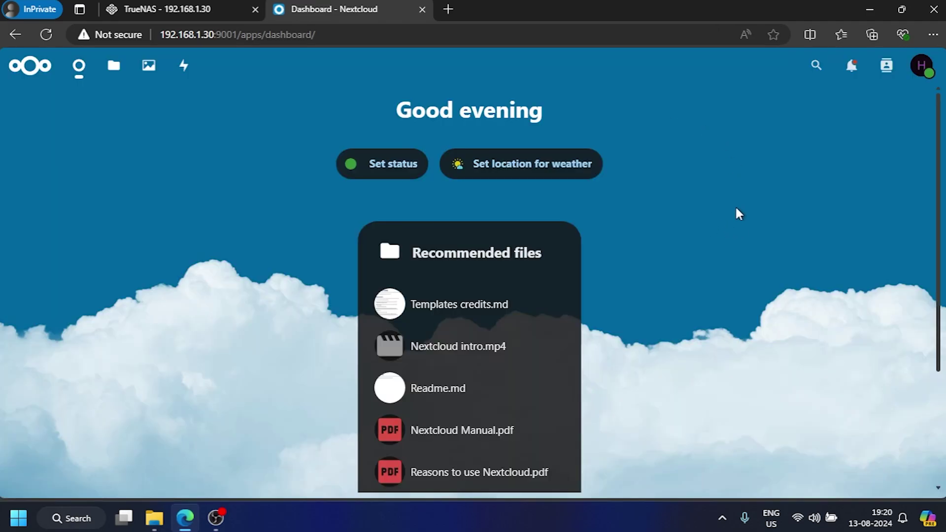
click(923, 68)
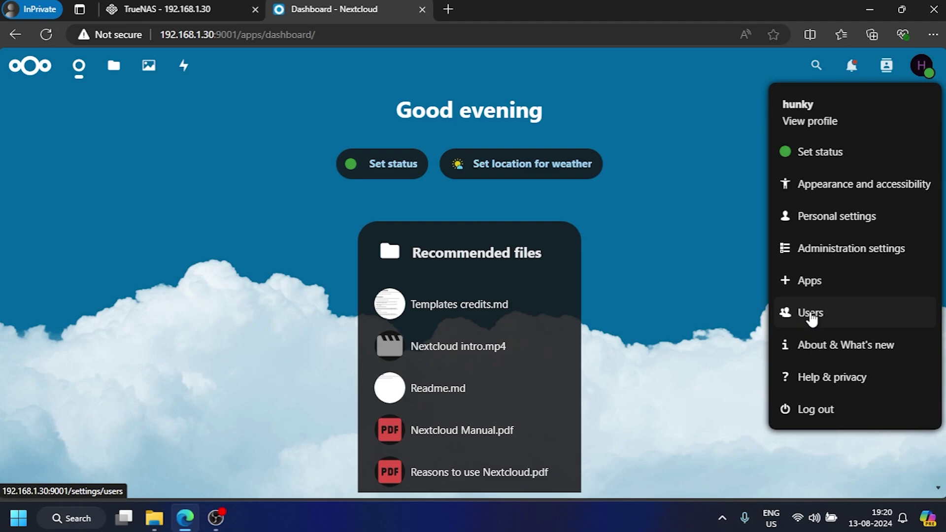
click(847, 318)
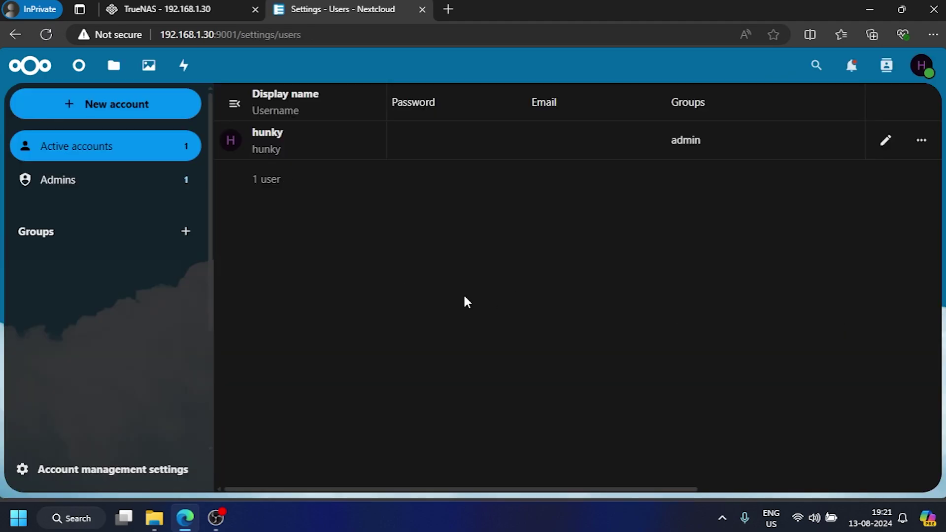
click(89, 113)
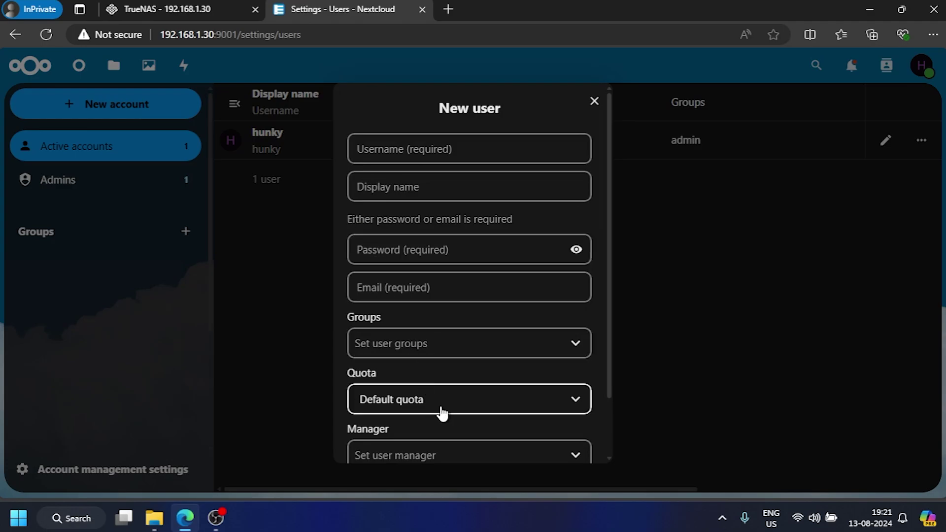
click(453, 405)
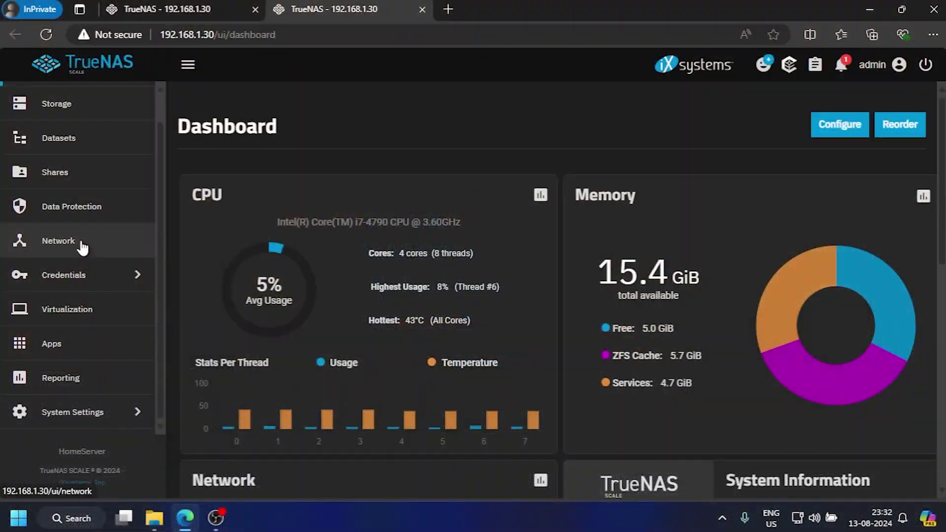
Step: Scroll the TrueNAS sidebar back up to the Dashboard
scroll(54, 243, up, 1)
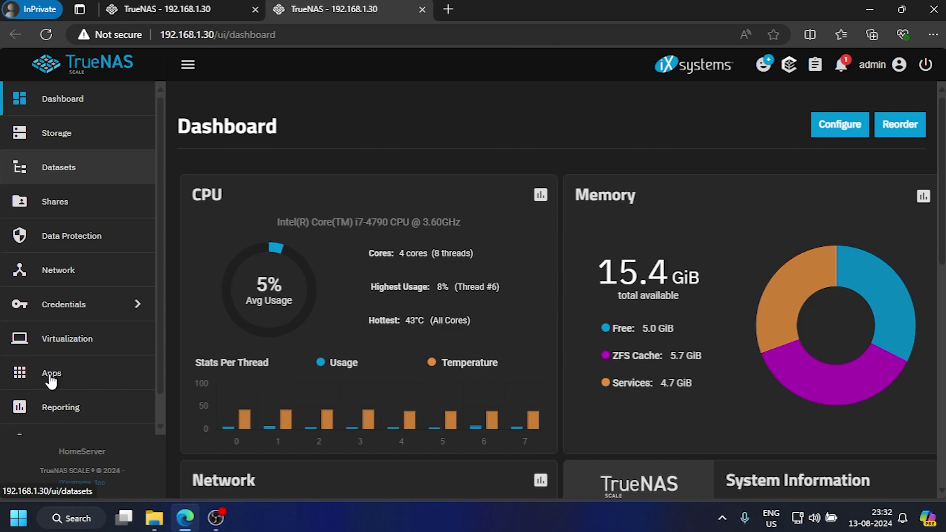
Step: Search Discover Apps for "photo", open PhotoPrism's install form and select its Password field
click(83, 380)
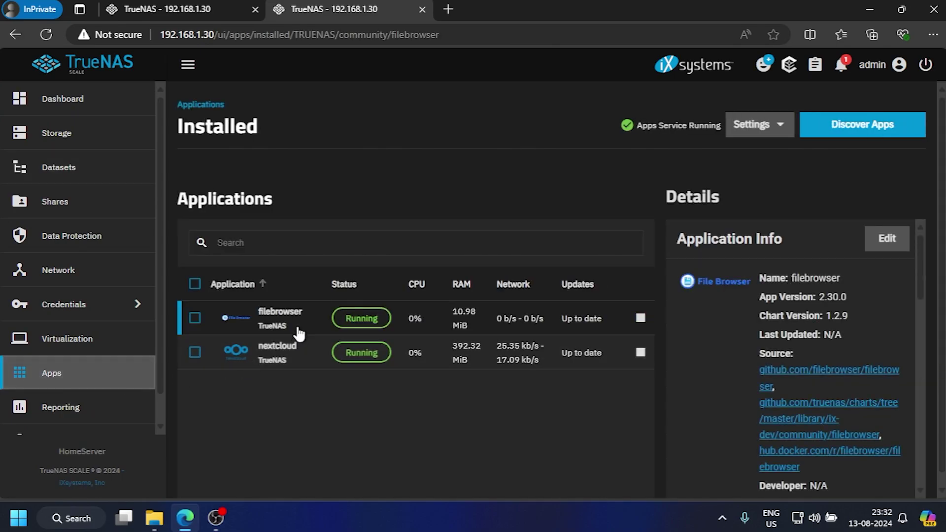
click(814, 130)
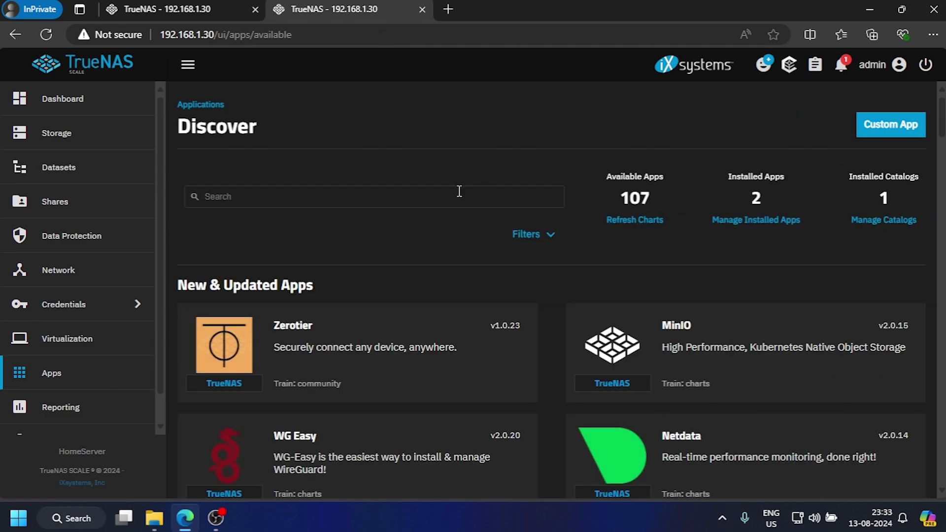
click(411, 197)
text(photo)
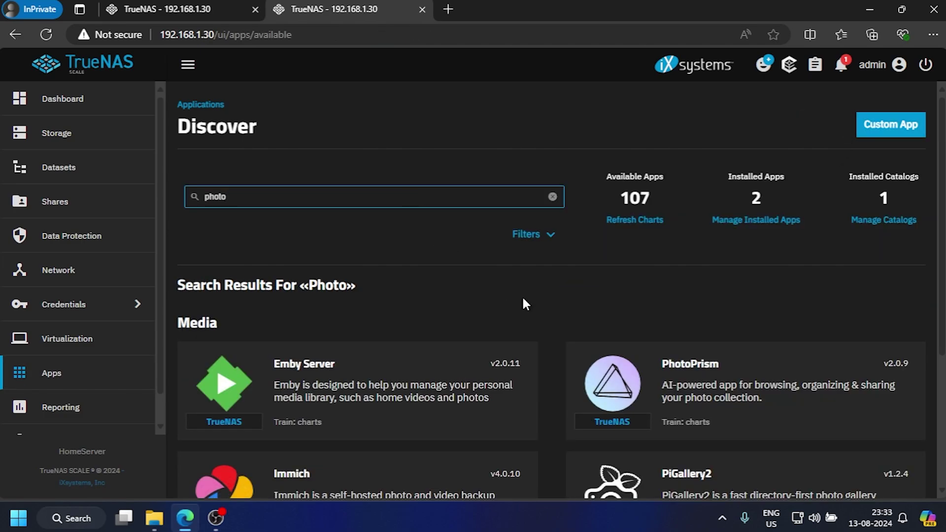
click(740, 400)
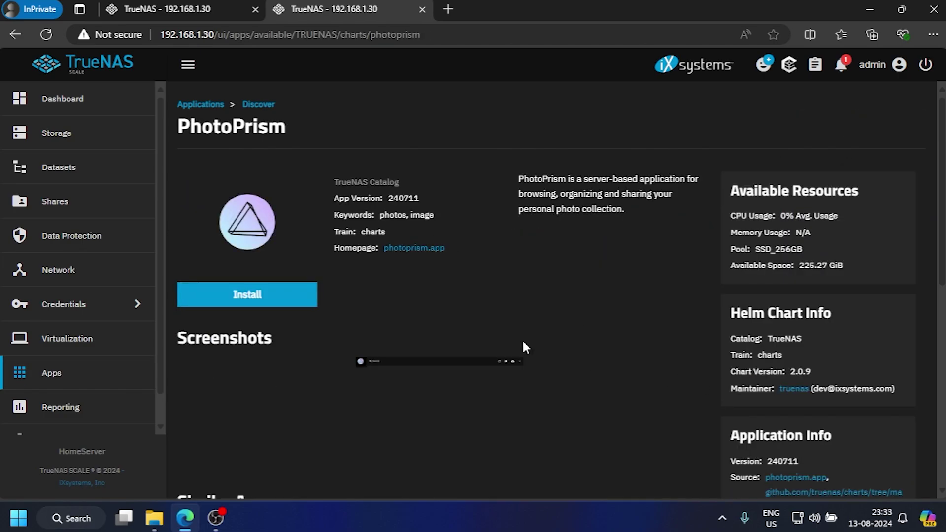
click(266, 298)
click(341, 320)
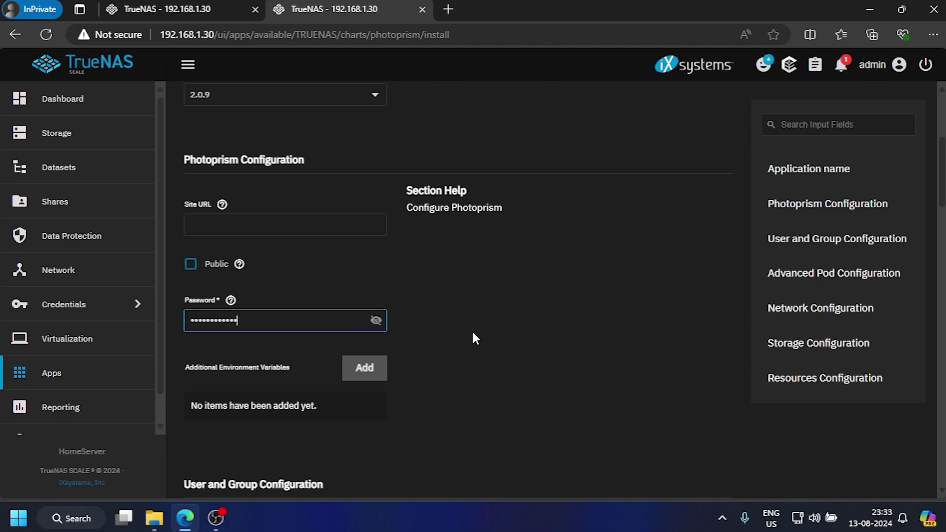
Step: Review PhotoPrism's default storage and resource settings down to the GPU options, opening the AMD GPU dropdown
scroll(473, 339, down, 5)
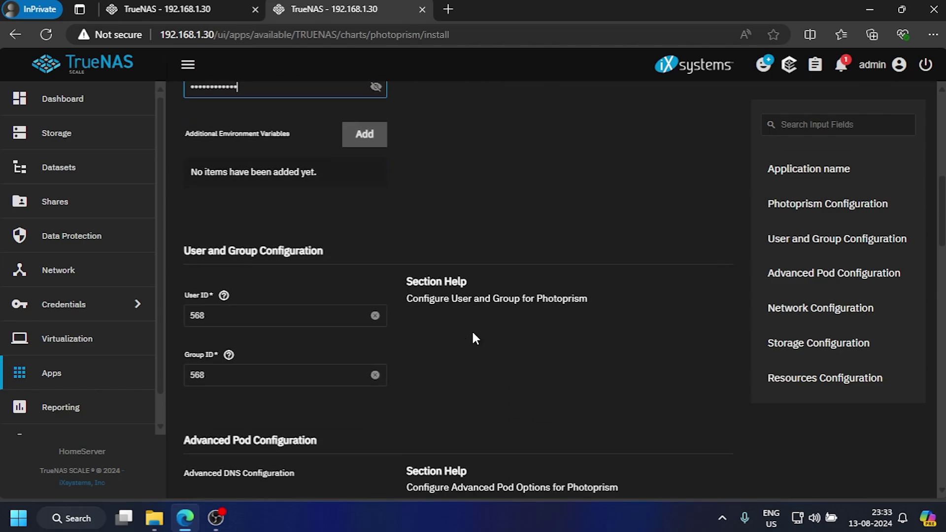
scroll(473, 333, down, 7)
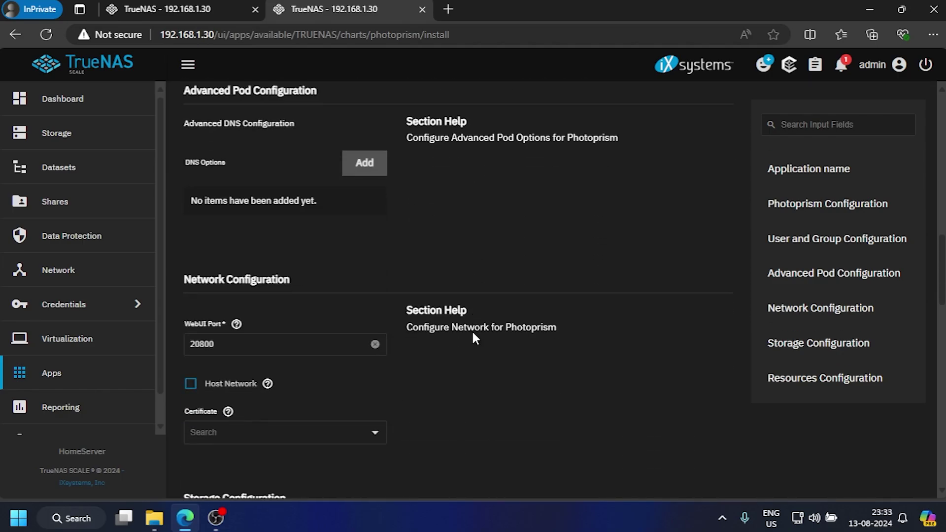
scroll(474, 338, down, 5)
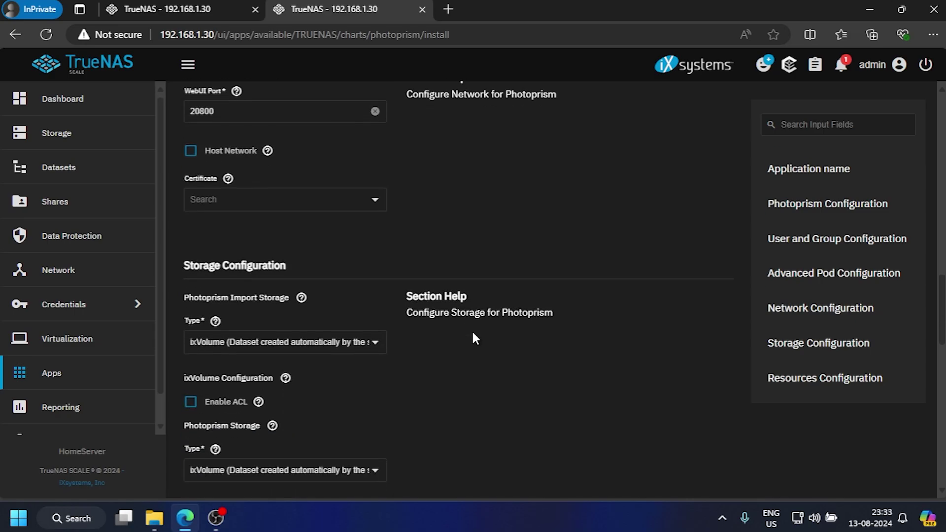
scroll(473, 338, down, 2)
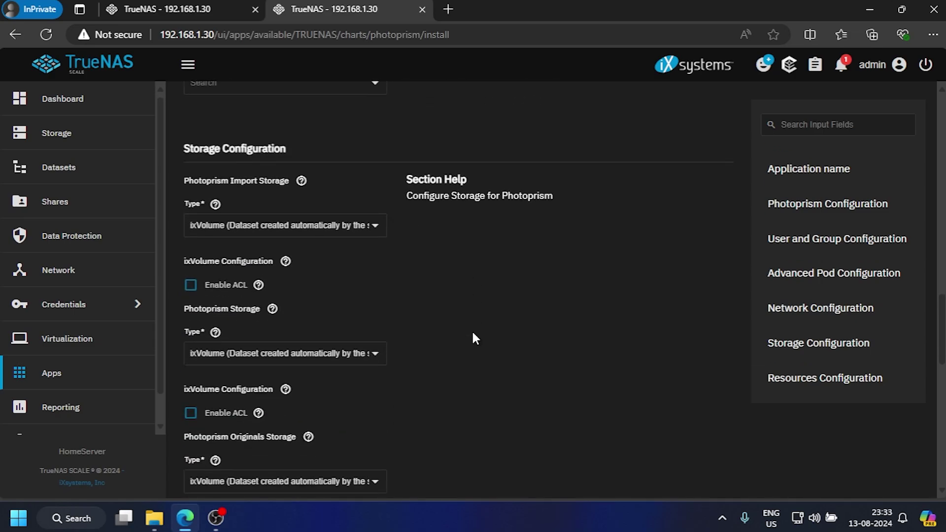
scroll(475, 339, down, 2)
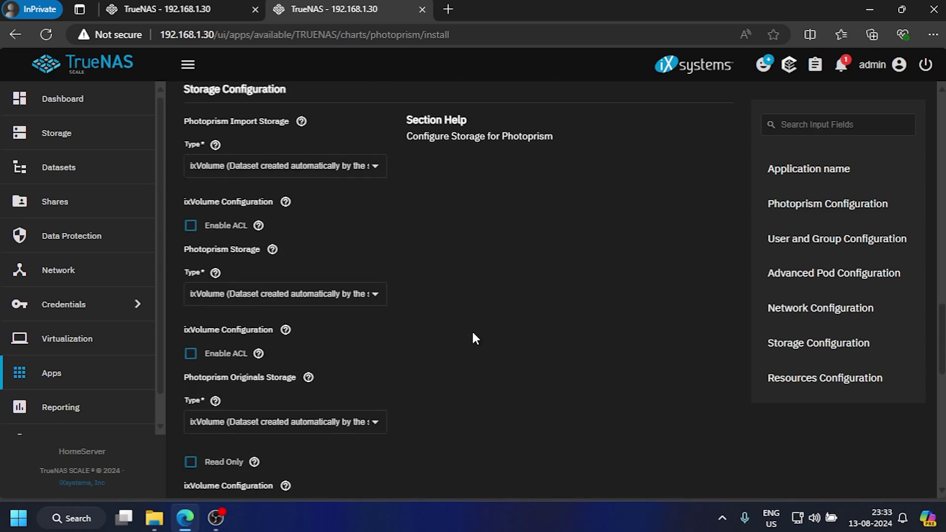
scroll(475, 339, up, 2)
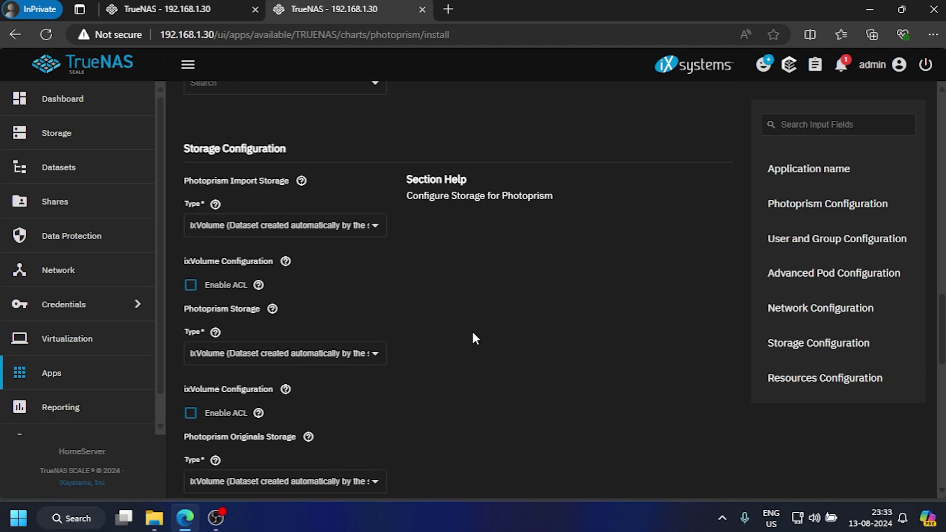
scroll(474, 337, down, 5)
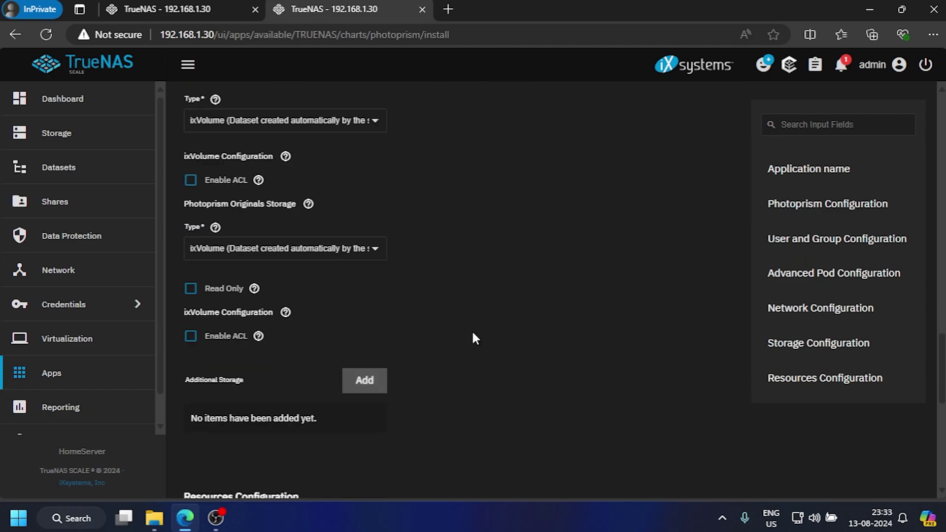
scroll(474, 338, down, 2)
scroll(474, 338, down, 2)
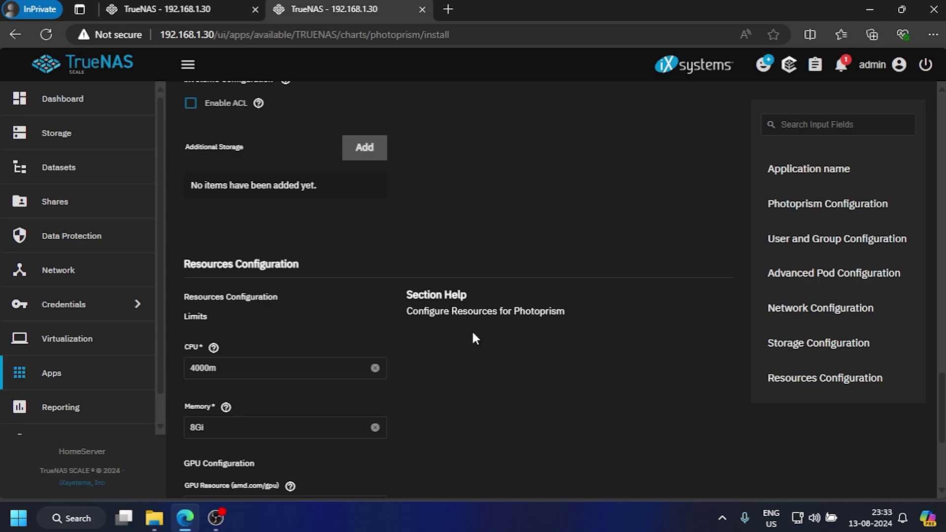
scroll(474, 339, down, 2)
scroll(475, 339, down, 2)
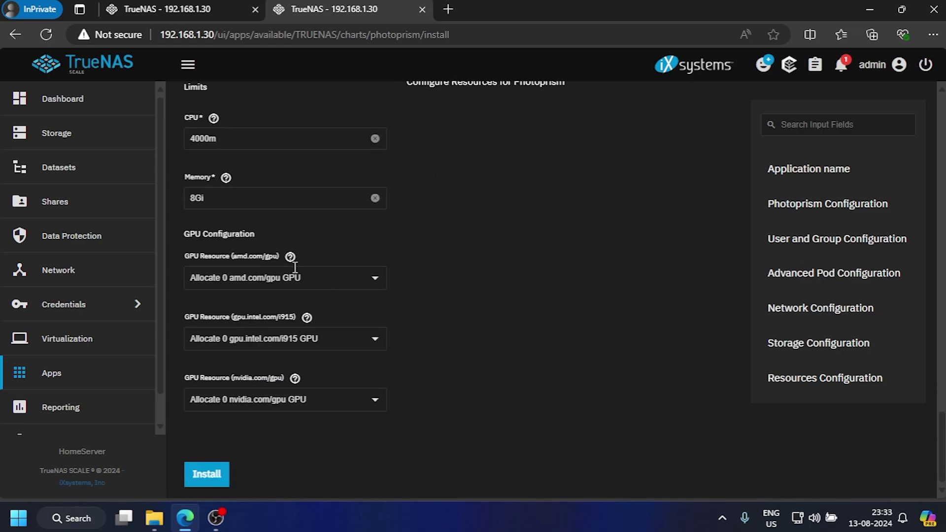
click(272, 276)
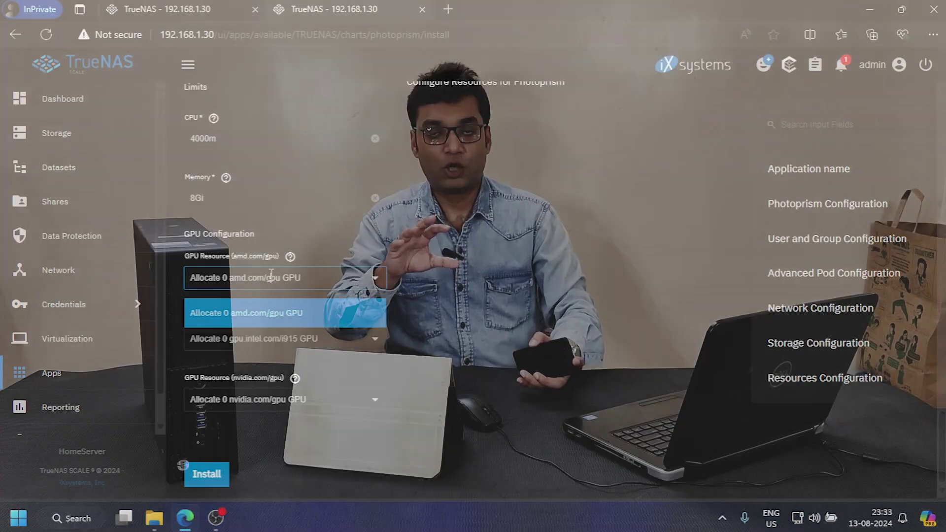
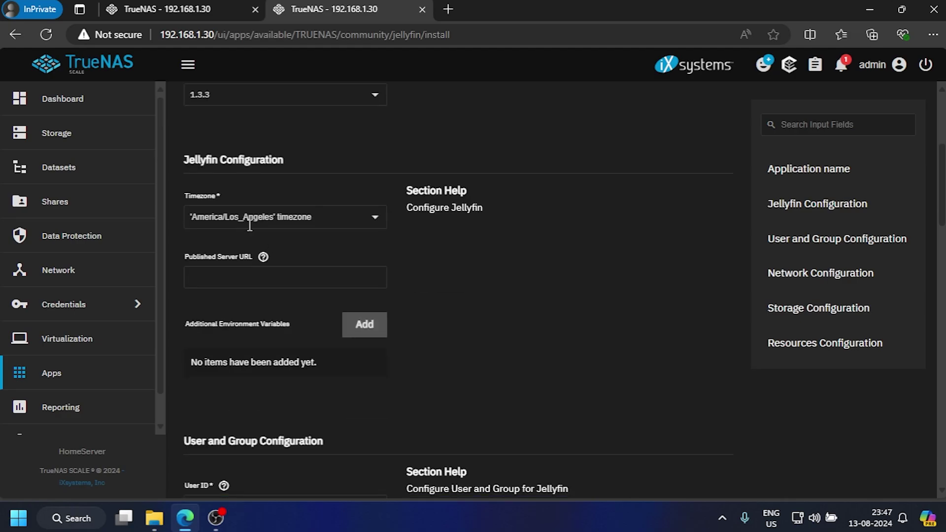
Step: Replace Jellyfin's timezone with Asia/Kolkata, found by searching 'Asia/Kol'
click(376, 221)
key(ctrl+a)
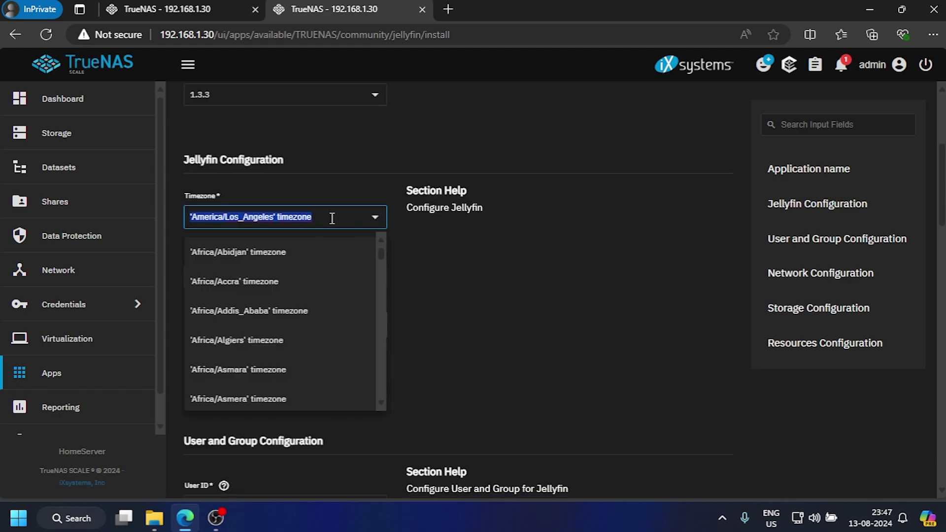
text(Asia/Ko)
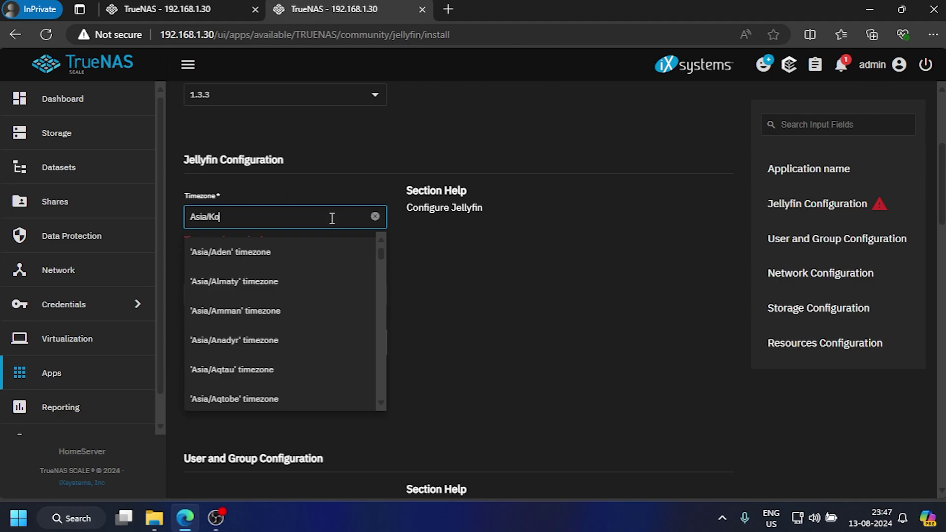
text(l)
click(278, 253)
scroll(517, 289, down, 5)
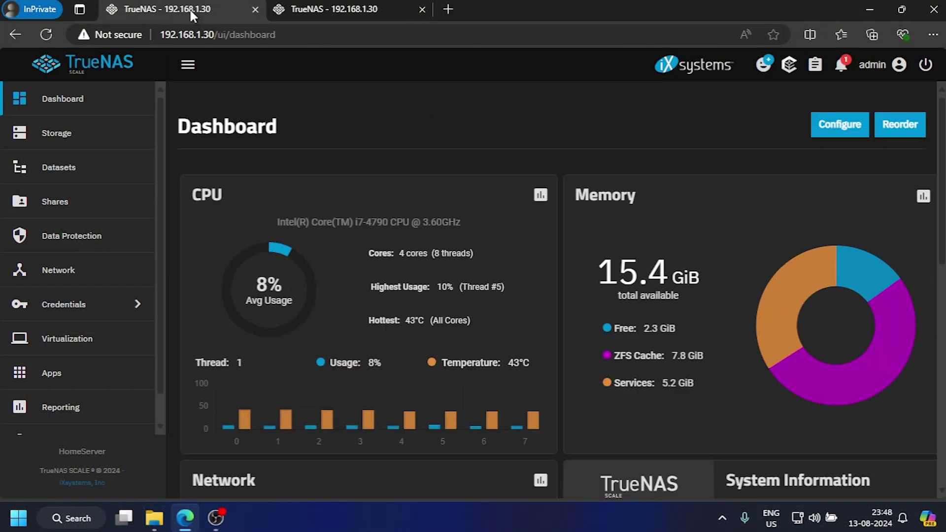
Step: In Datasets, expand Raid_500GB and select its Apps dataset as the parent
scroll(85, 240, down, 1)
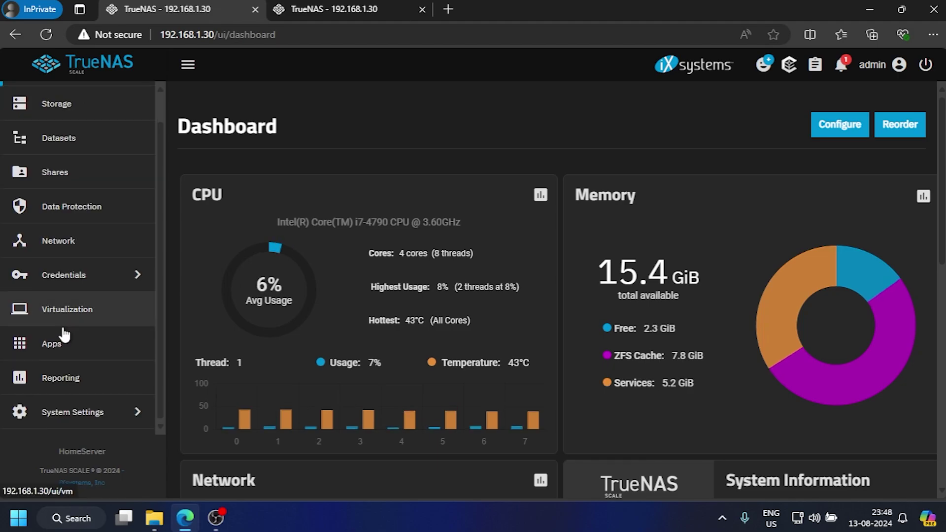
click(78, 146)
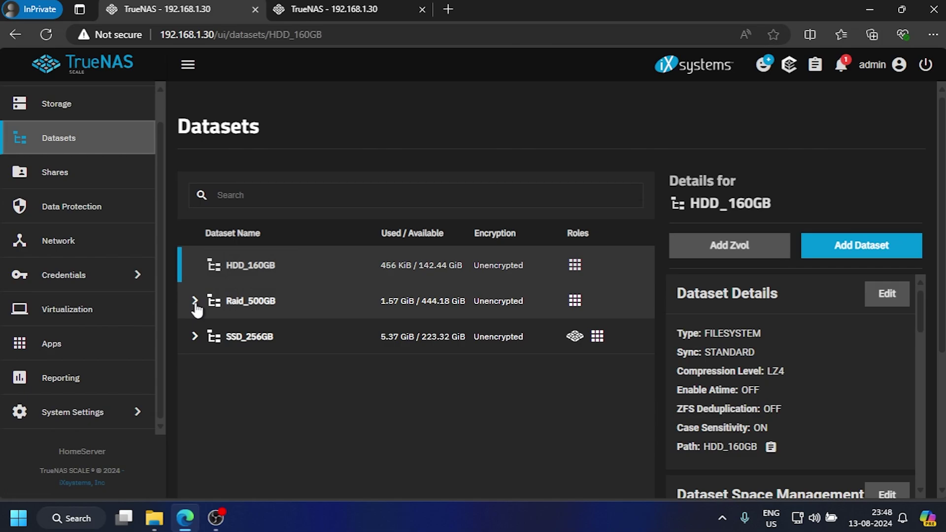
click(194, 302)
click(223, 335)
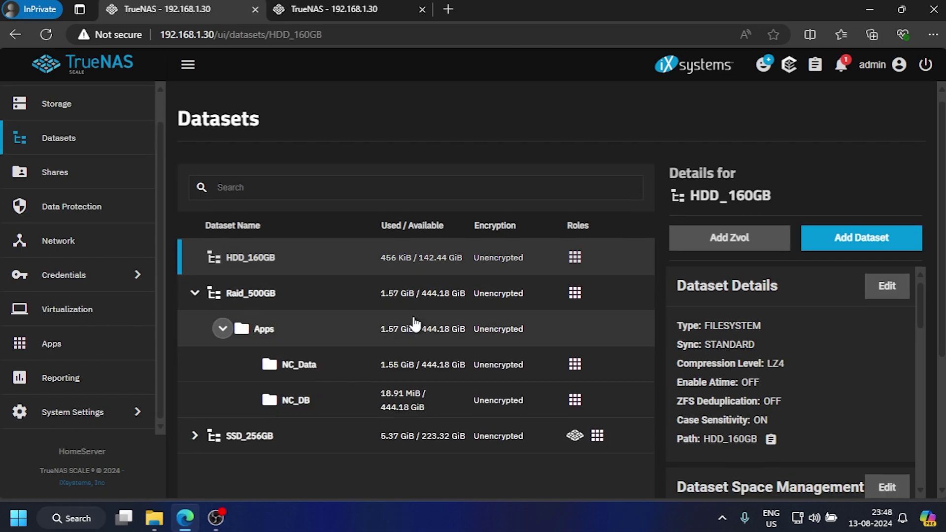
scroll(414, 325, down, 2)
click(269, 225)
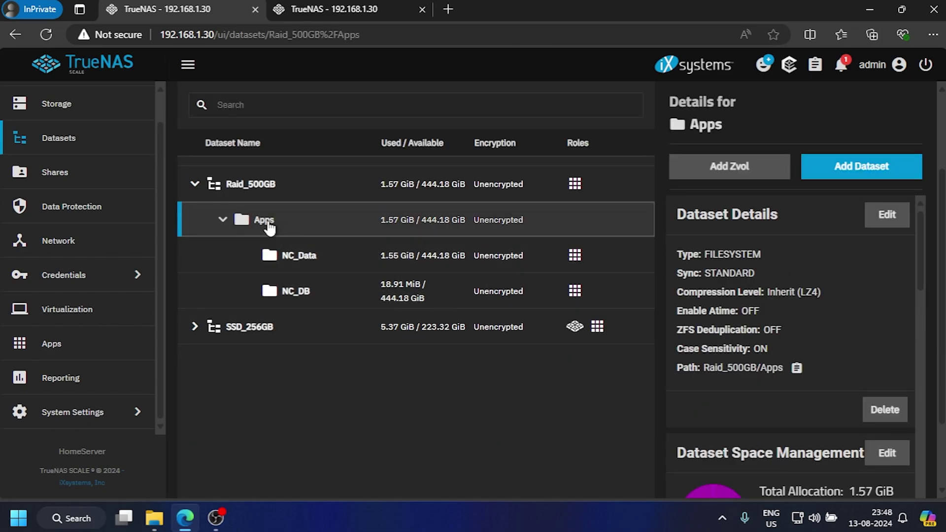
Step: Add a JellyFin_DB dataset under Apps using the Apps preset
click(846, 168)
click(475, 309)
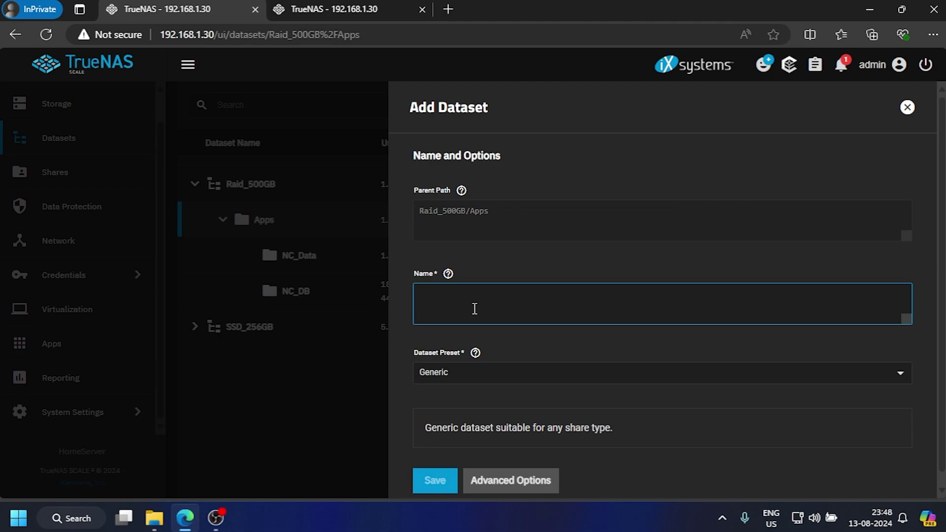
text(JellyFin_DB)
click(461, 379)
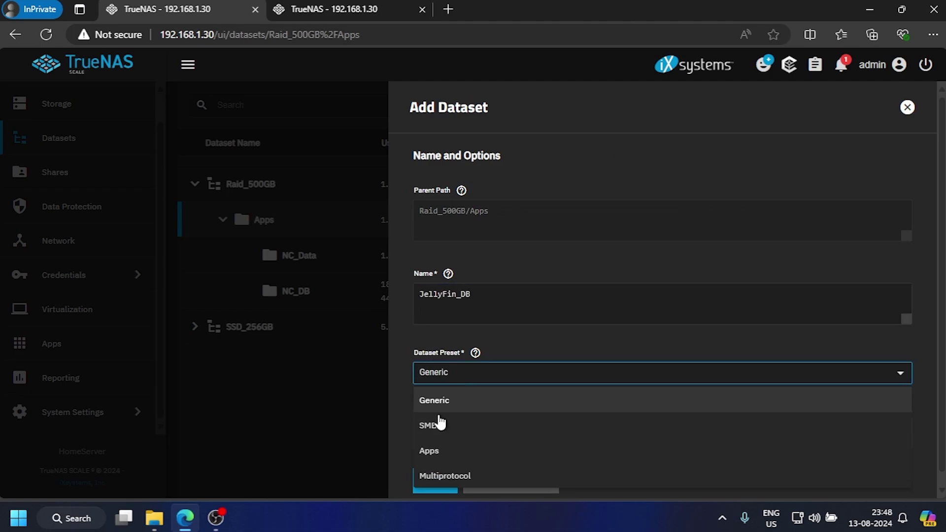
click(430, 450)
scroll(522, 433, down, 1)
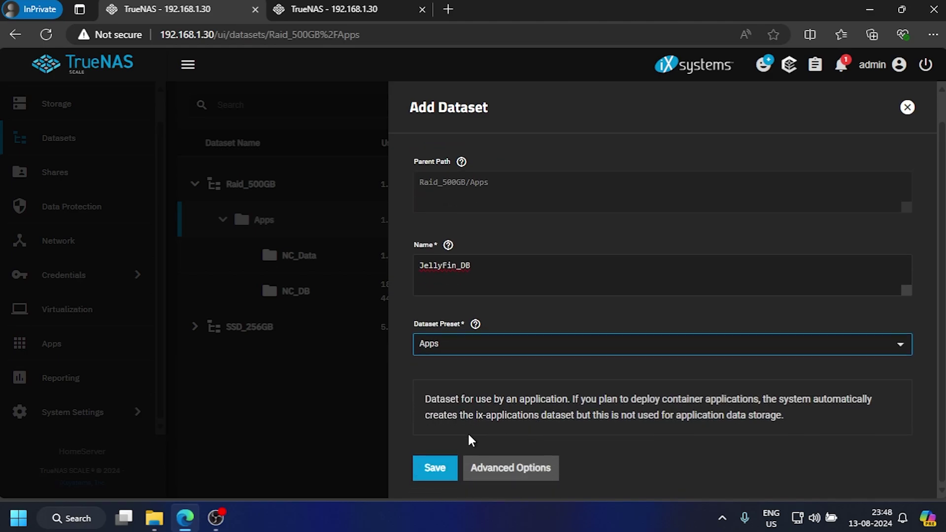
click(435, 467)
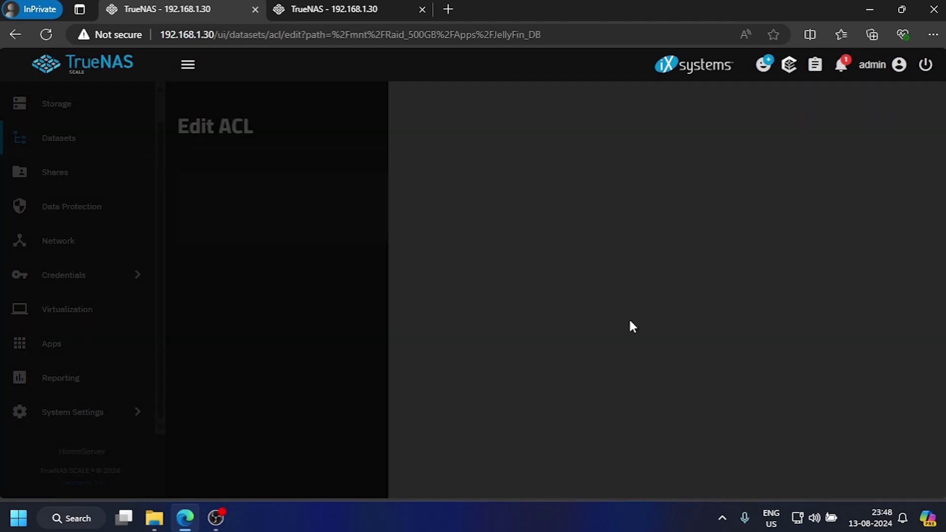
Step: Remove the duplicate apps user entry from JellyFin_DB's ACL and save it
scroll(389, 254, down, 2)
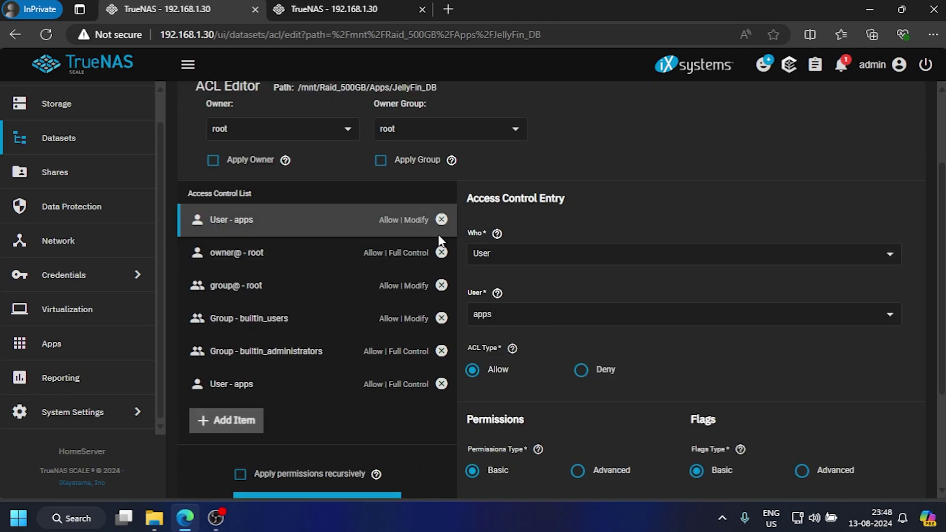
click(441, 220)
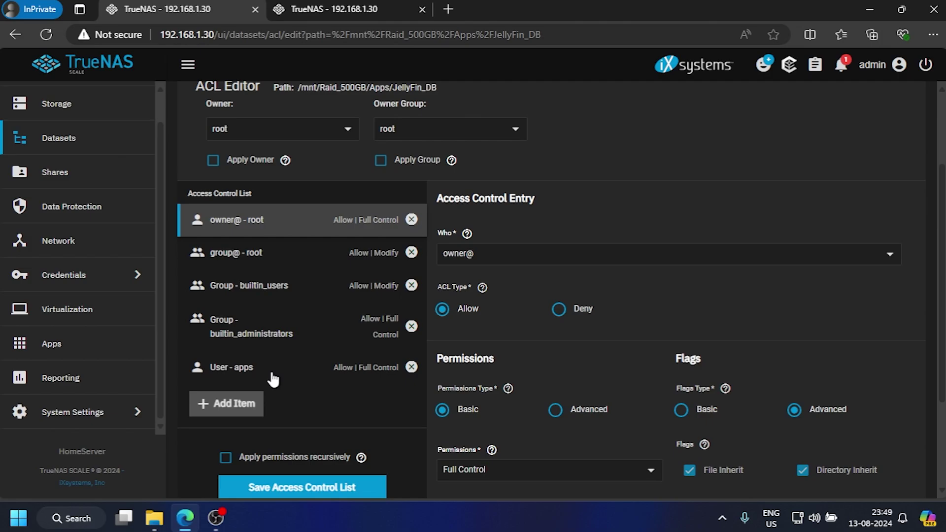
scroll(340, 385, down, 2)
click(294, 377)
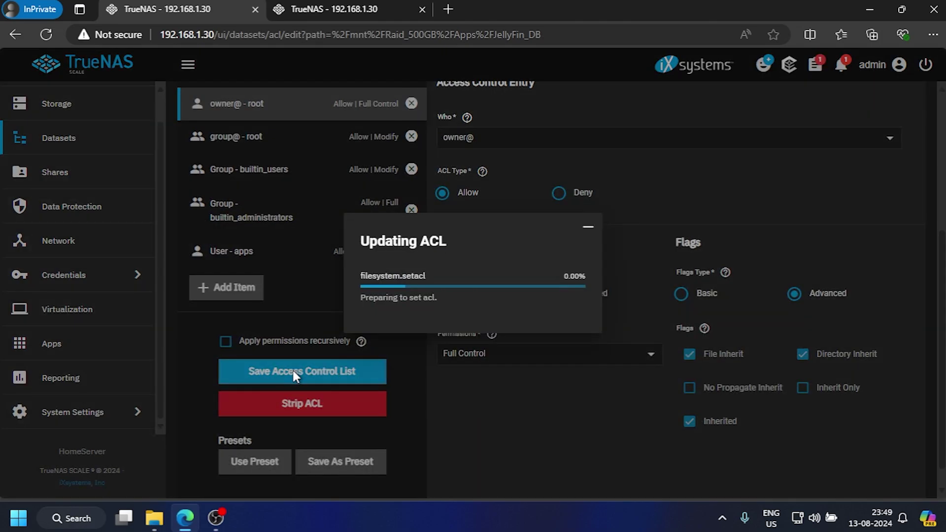
click(236, 271)
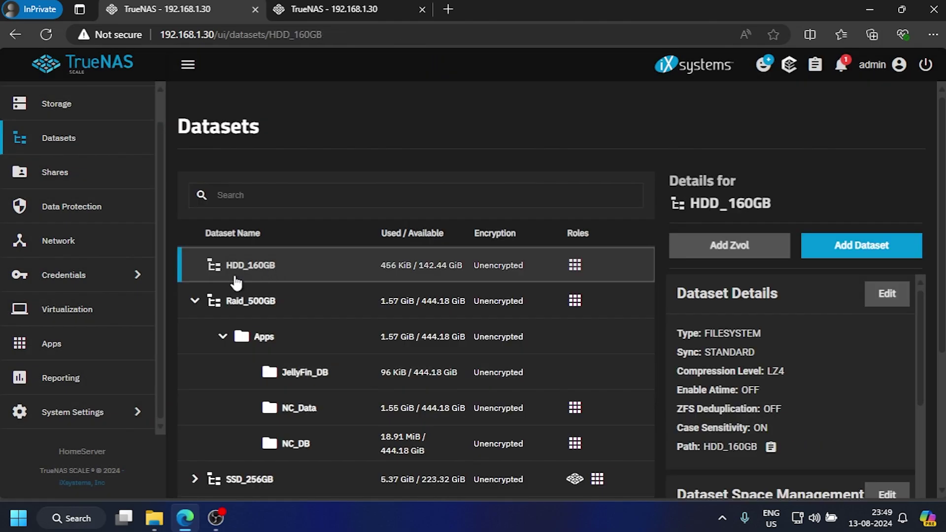
Step: Add a JellyFin_Data dataset under HDD_160GB using the Apps preset
click(851, 250)
click(508, 320)
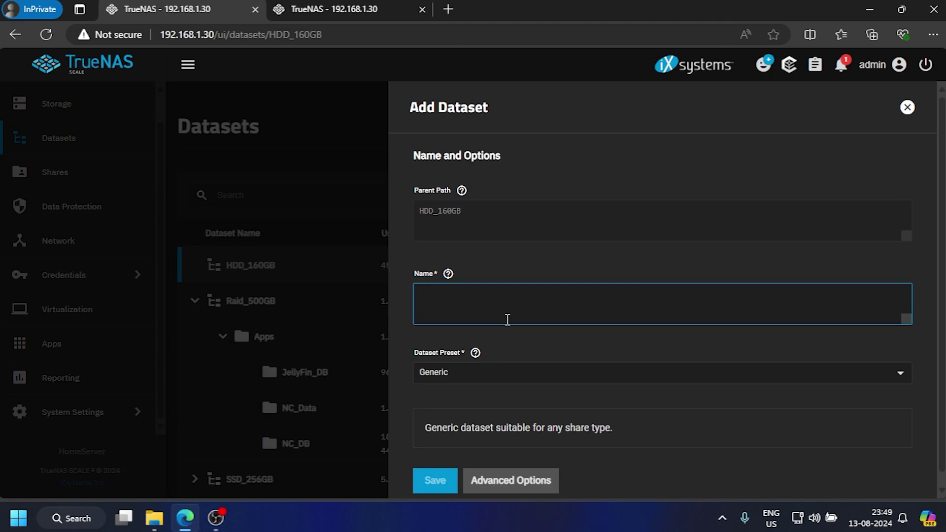
text(JellyFin_Data)
click(506, 382)
click(458, 448)
scroll(649, 353, down, 1)
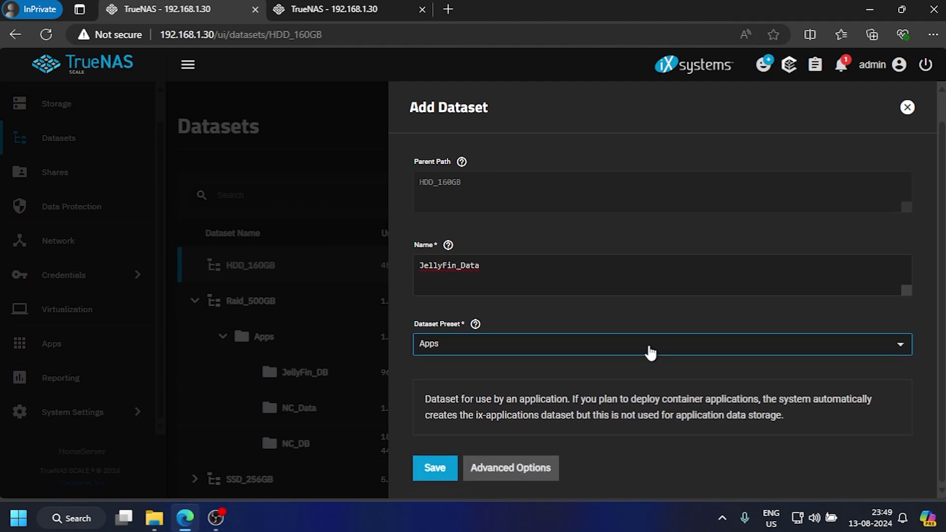
click(435, 469)
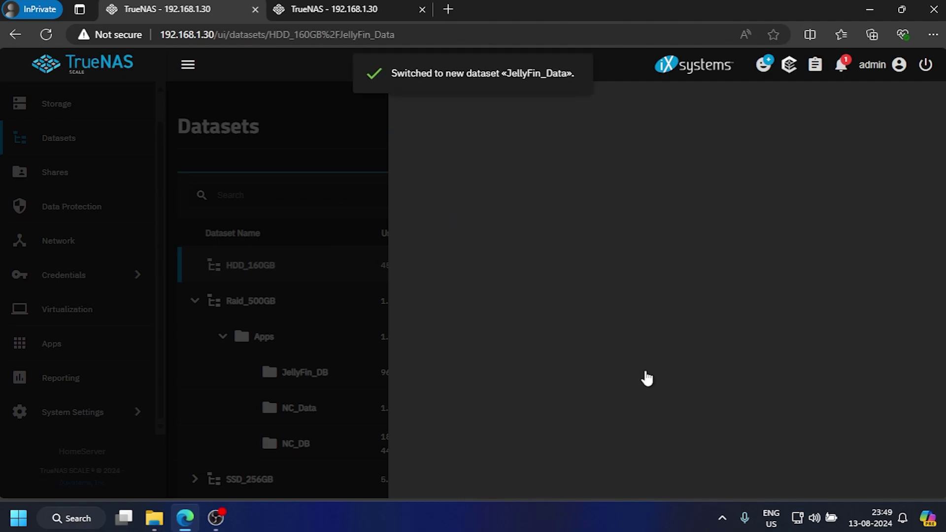
Step: Give the apps user Full Control in JellyFin_Data's ACL and save it
scroll(811, 343, down, 8)
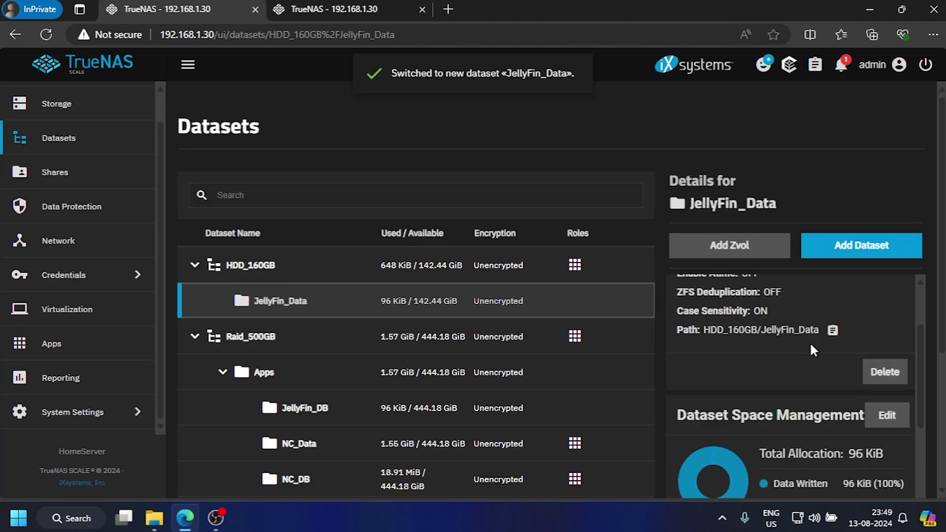
scroll(812, 344, down, 2)
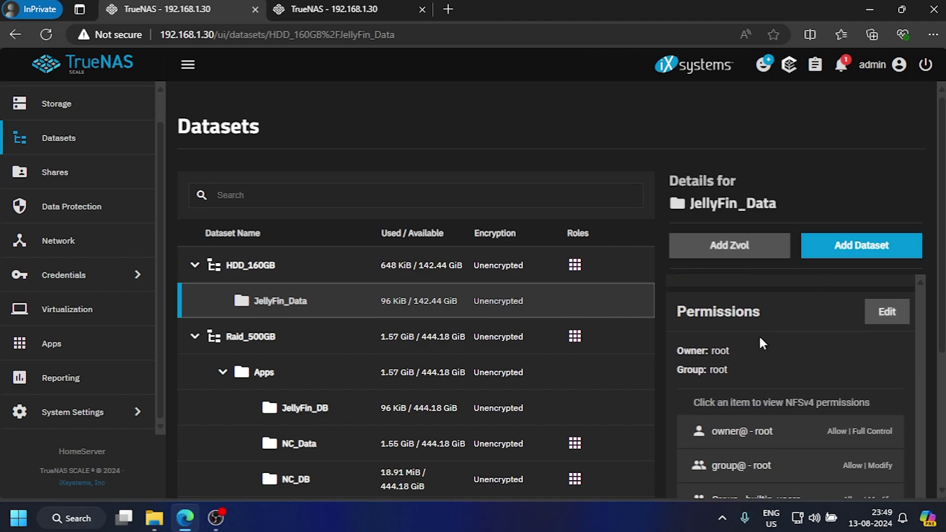
click(887, 313)
scroll(681, 308, down, 2)
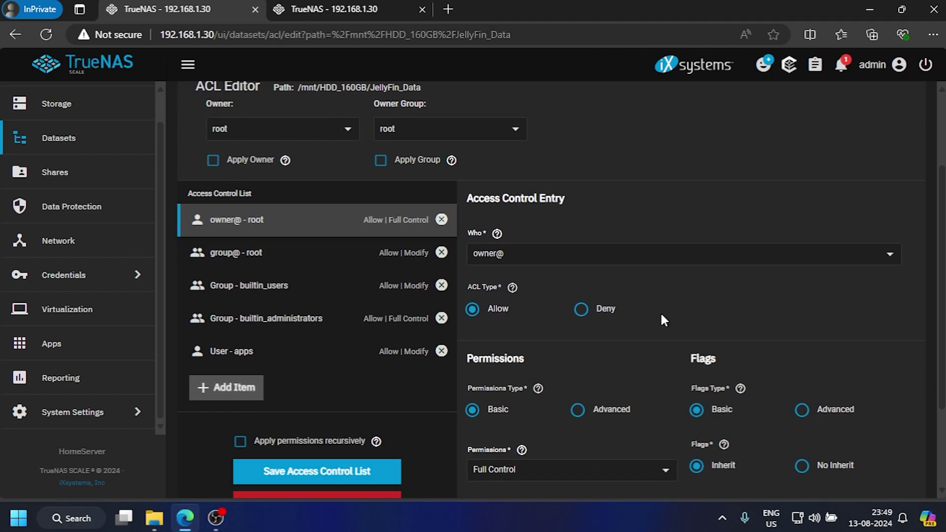
click(242, 356)
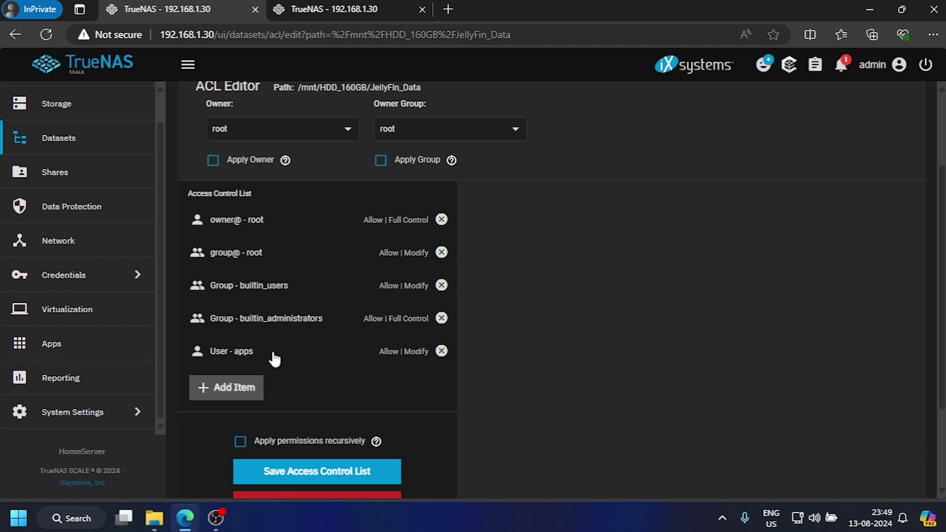
scroll(803, 329, down, 2)
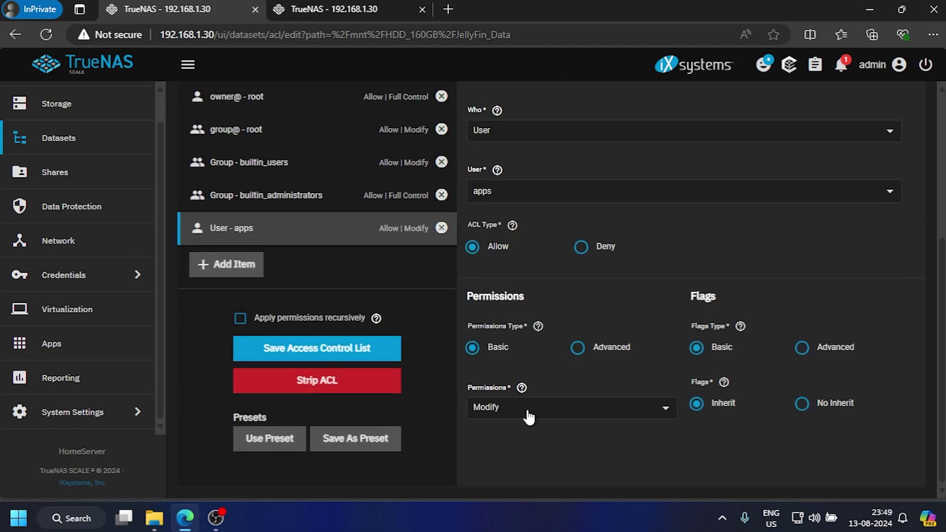
click(527, 407)
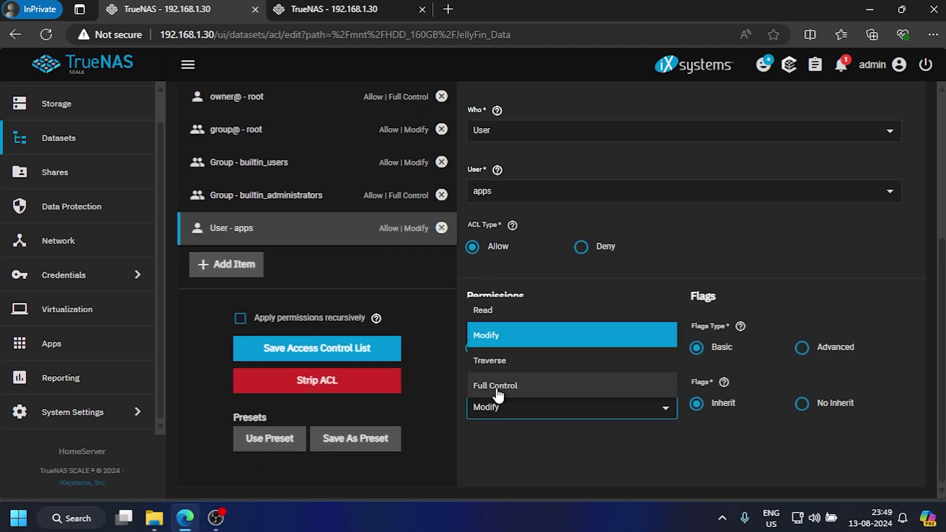
click(498, 390)
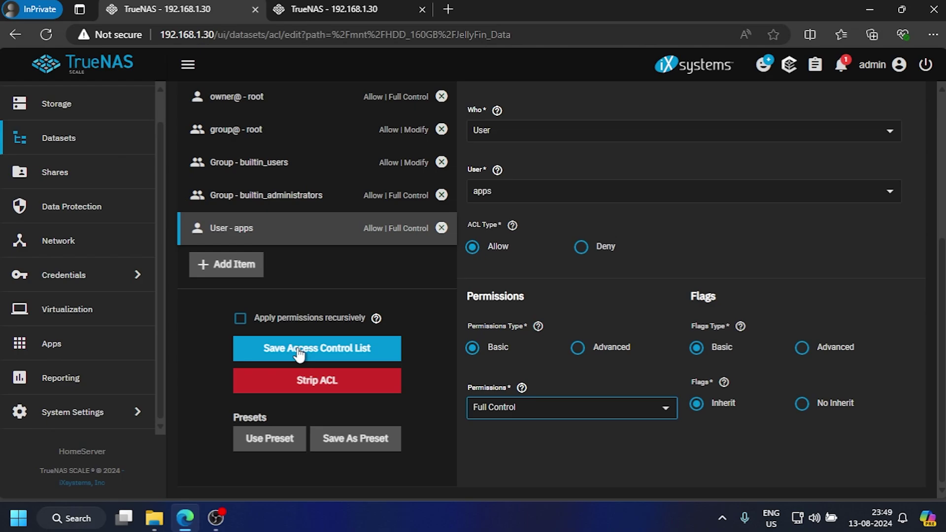
click(298, 350)
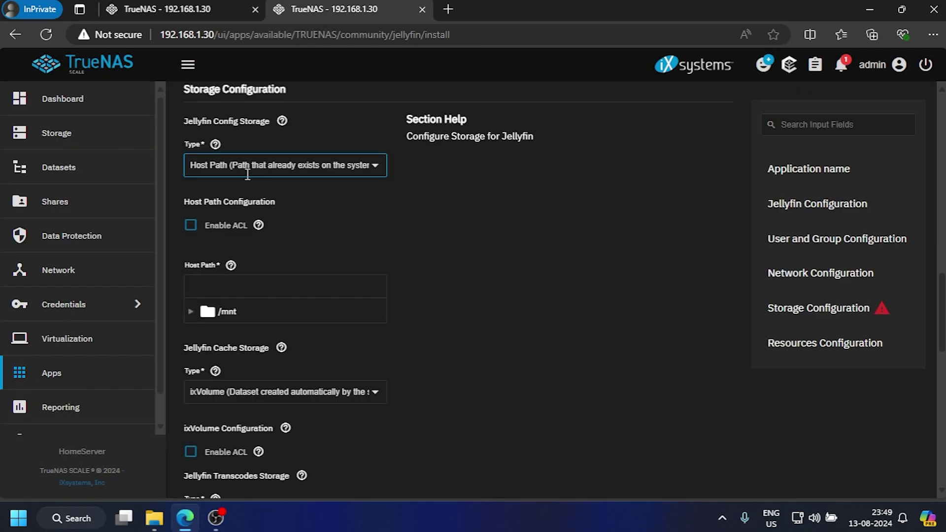
Step: Store Jellyfin's config on host path /mnt/Raid_500GB/Apps/JellyFin_DB
click(270, 170)
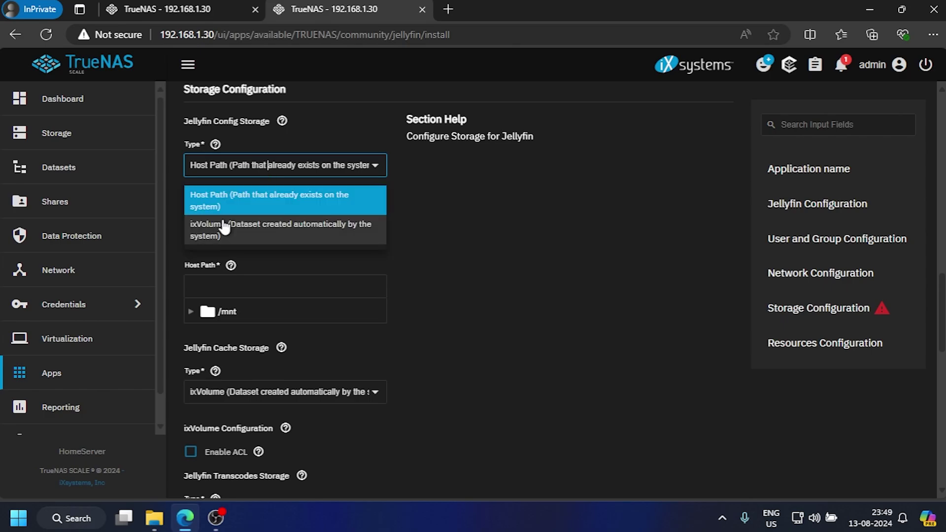
click(232, 207)
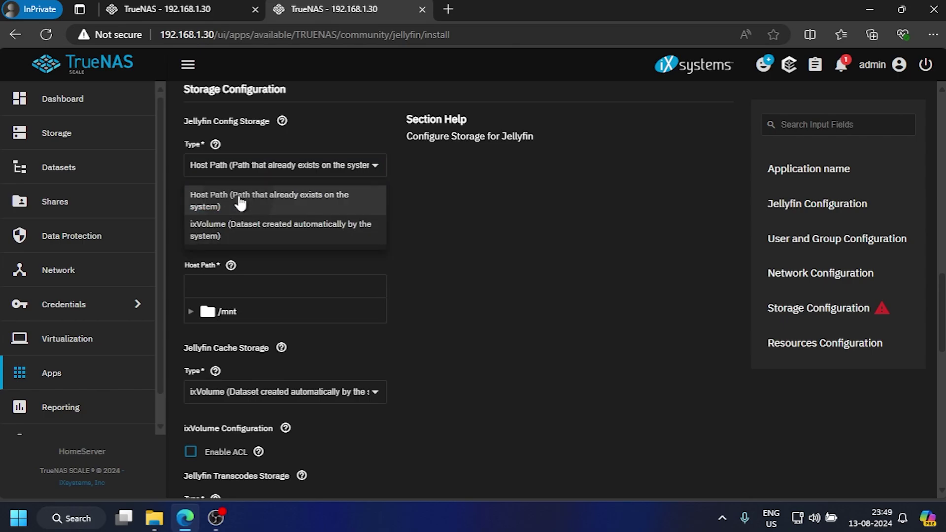
click(190, 312)
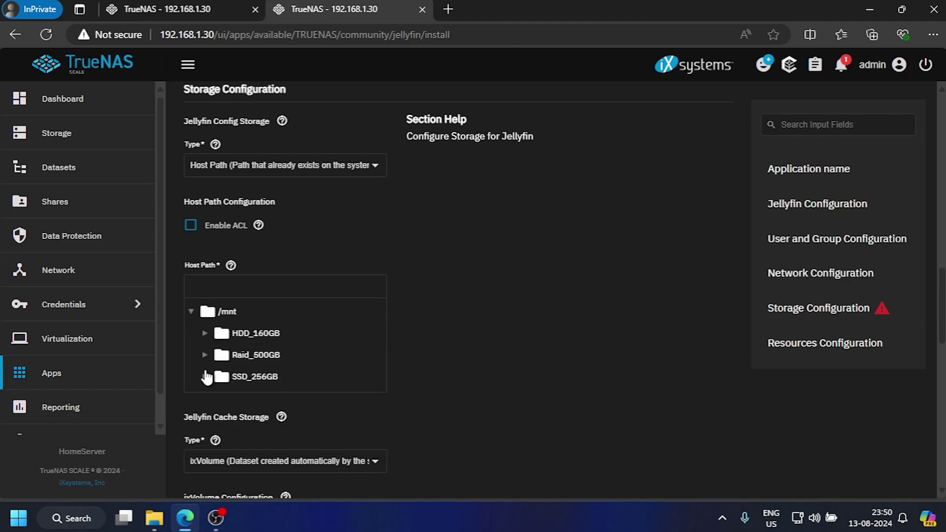
click(206, 355)
click(219, 377)
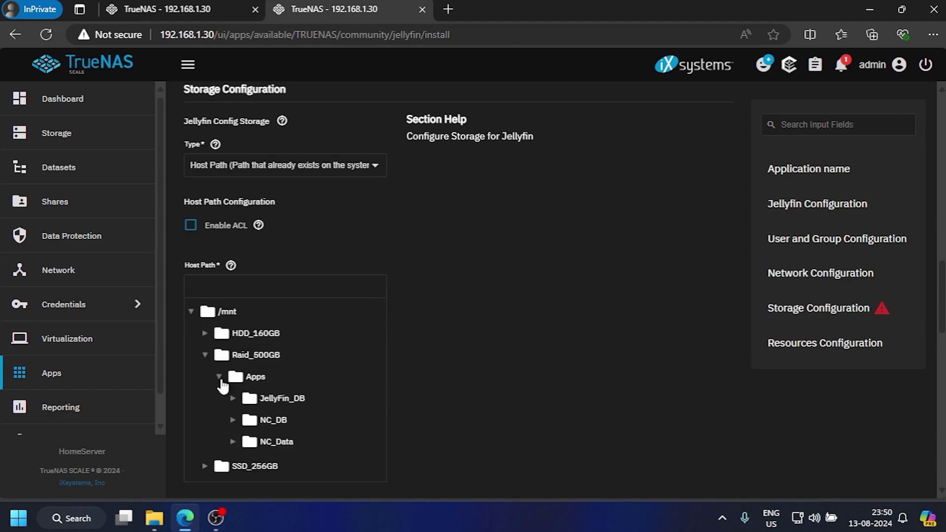
click(271, 402)
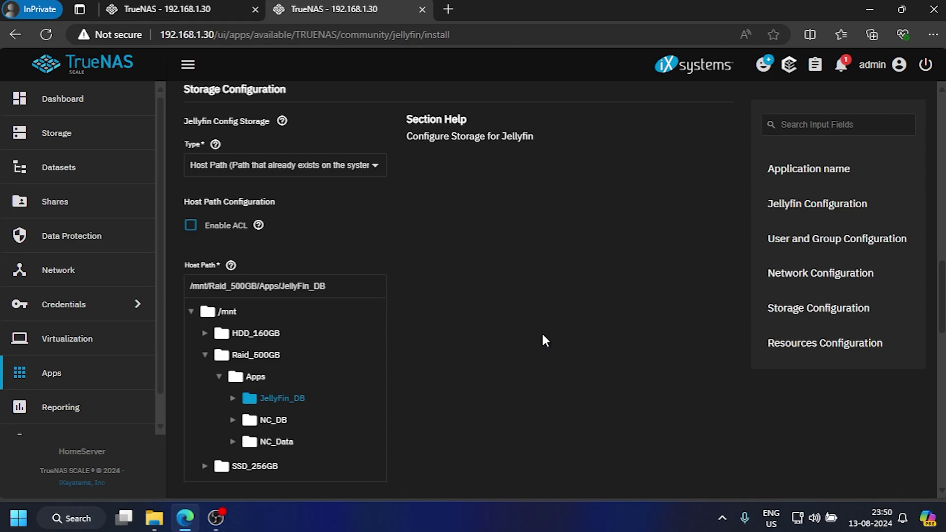
Step: Add an Additional Storage entry of type Host Path
scroll(543, 335, down, 5)
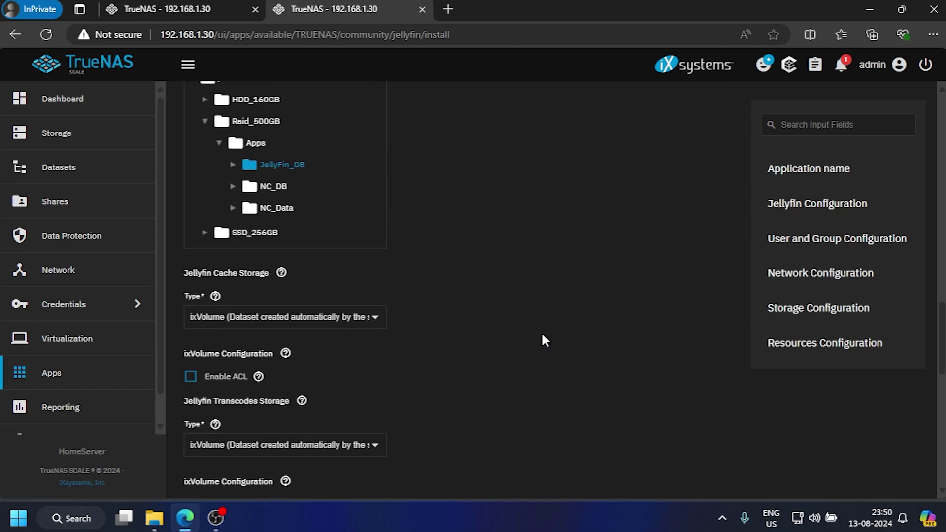
scroll(542, 335, down, 2)
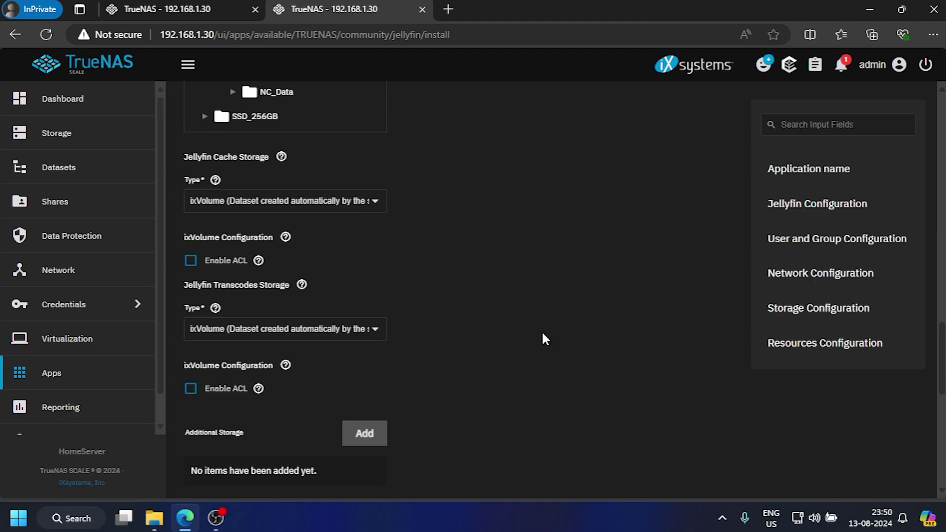
scroll(543, 334, down, 4)
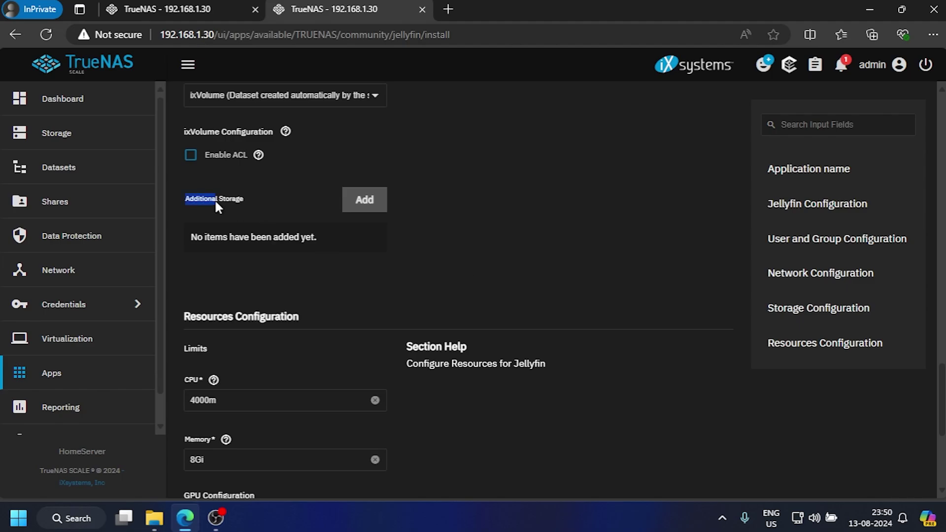
click(250, 214)
click(362, 206)
click(312, 252)
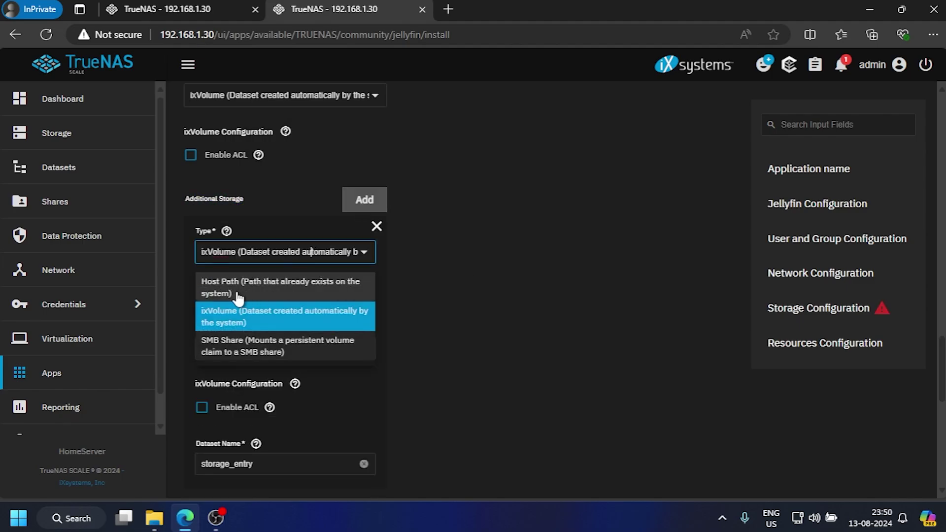
click(266, 295)
Step: Point it at /mnt/HDD_160GB/JellyFin_Data, mounted in the container at /media
scroll(262, 387, down, 2)
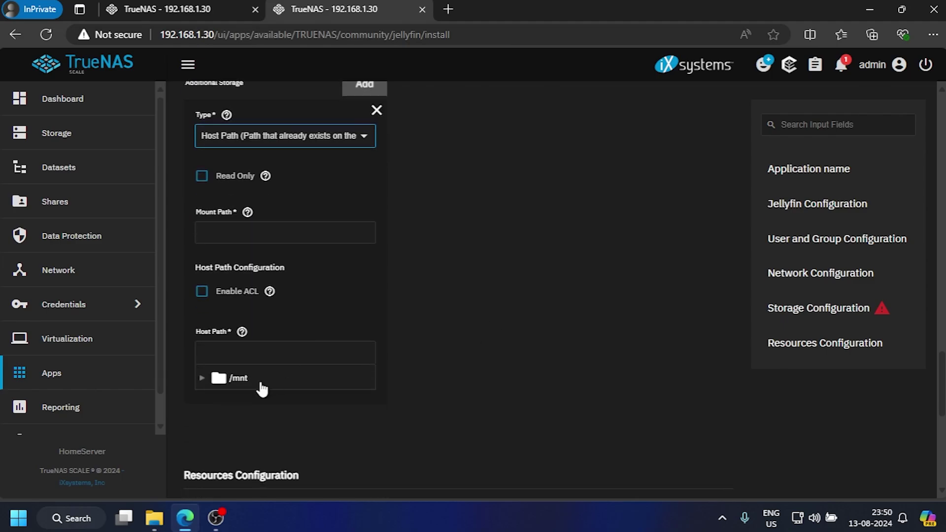
click(203, 379)
click(263, 402)
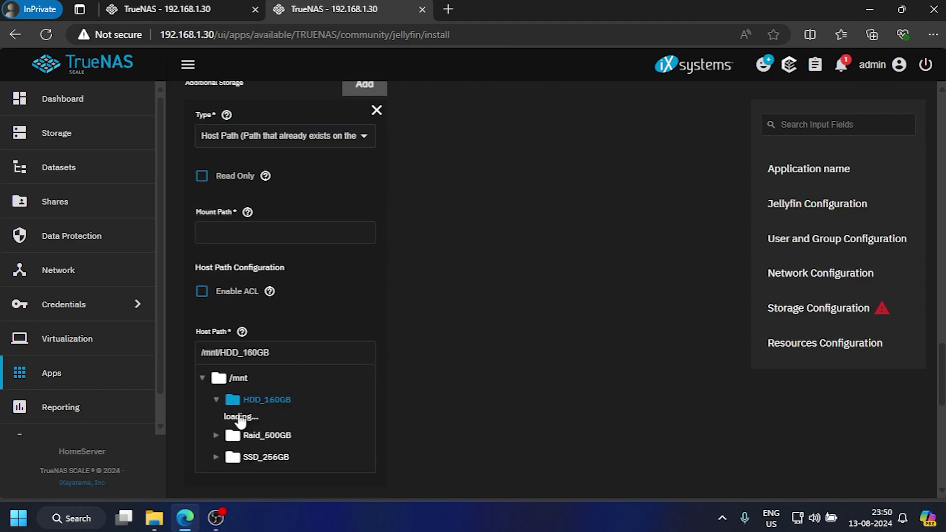
click(279, 425)
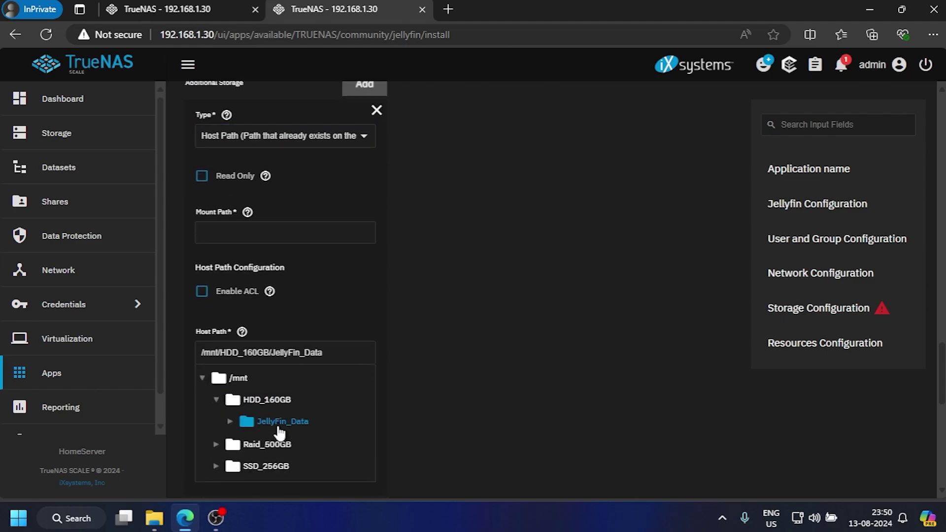
click(265, 235)
text(/media)
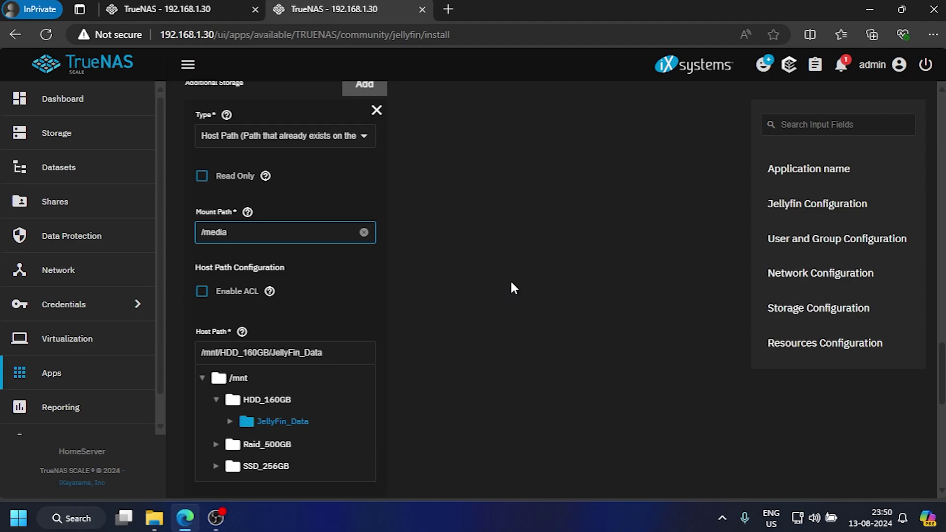
scroll(511, 288, down, 9)
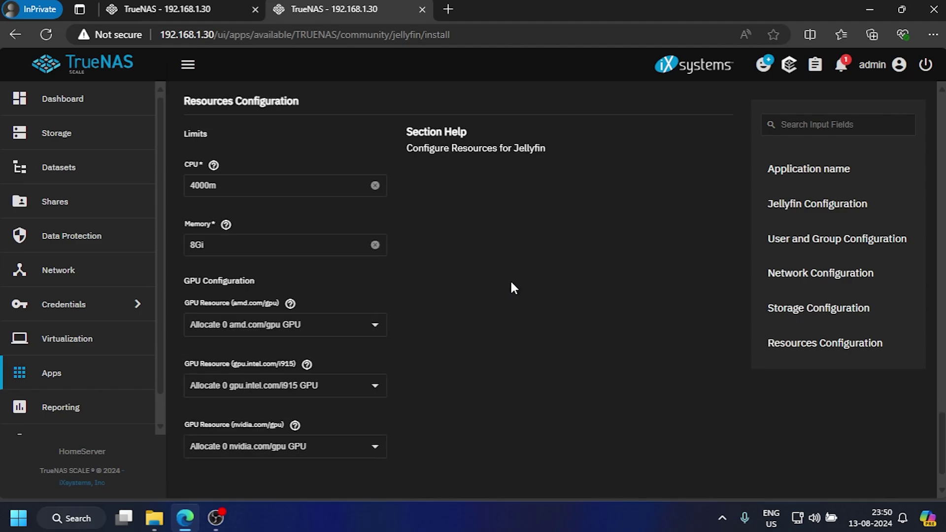
scroll(513, 288, down, 1)
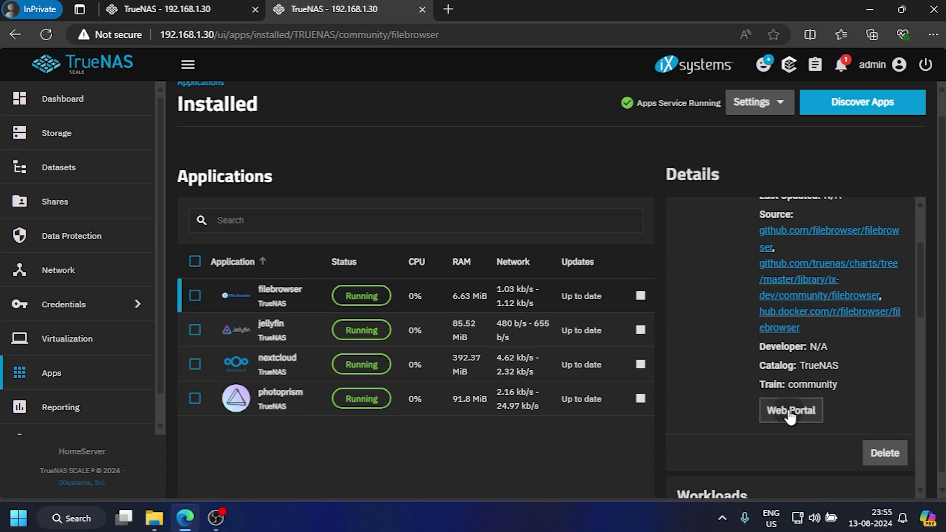
Step: Open the filebrowser app's Web Portal from its Details panel
click(789, 410)
Step: Log in to File Browser as admin, re-entering the password after a rejected attempt
text(admin)
key(Tab)
text(•••••••••••)
key(Return)
double_click(473, 342)
text(•)
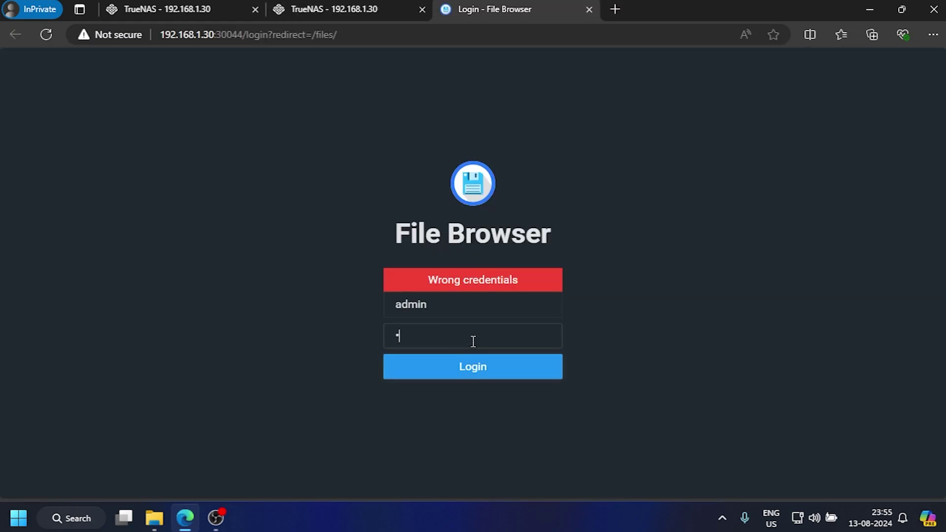
text(••••••••••)
key(Return)
Step: Inside HDD_160GB/JellyFin_Data, create the Movie and Show folders
double_click(333, 198)
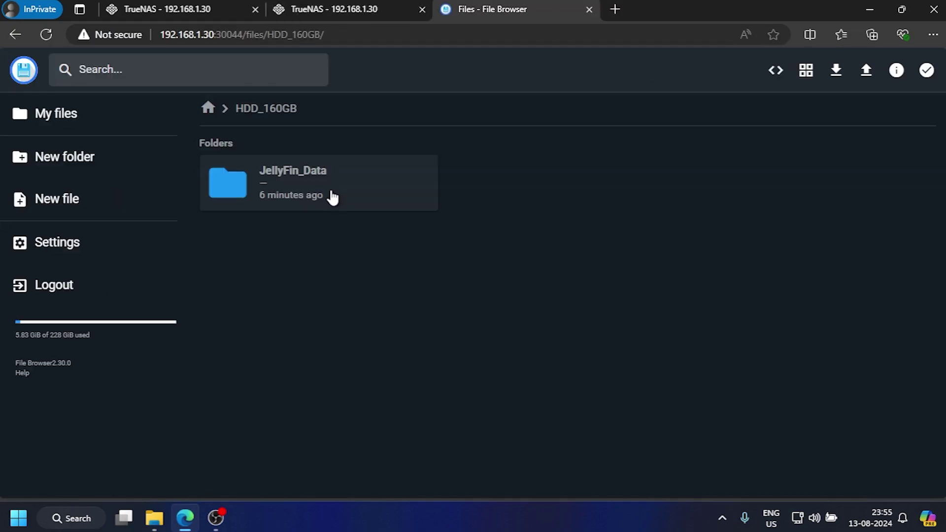
double_click(327, 200)
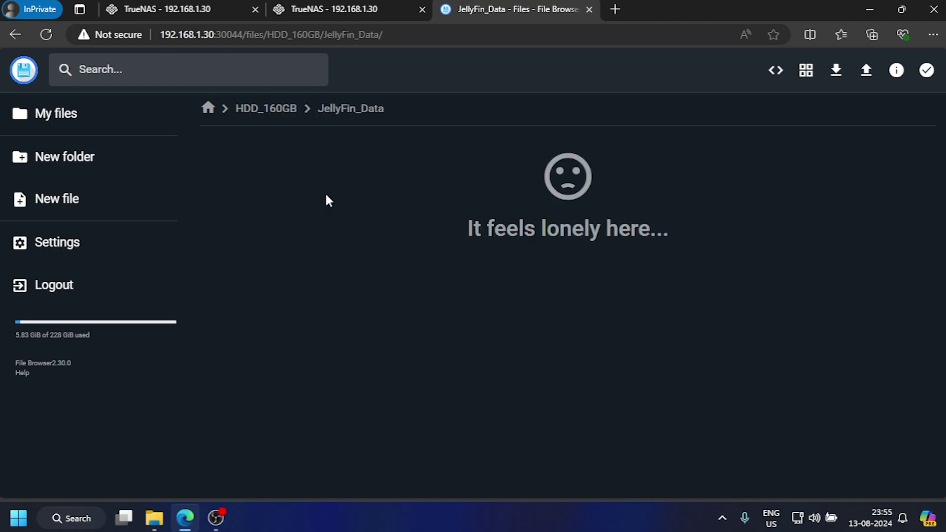
click(73, 168)
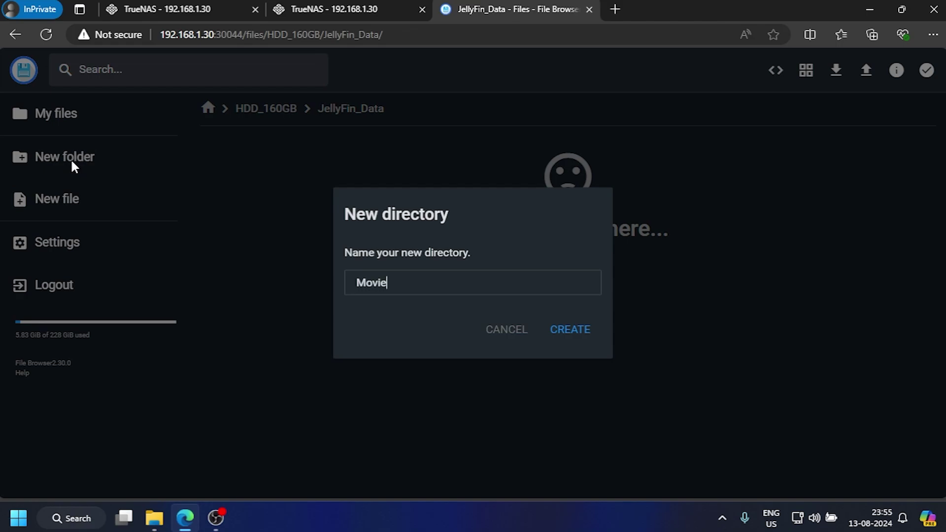
click(576, 329)
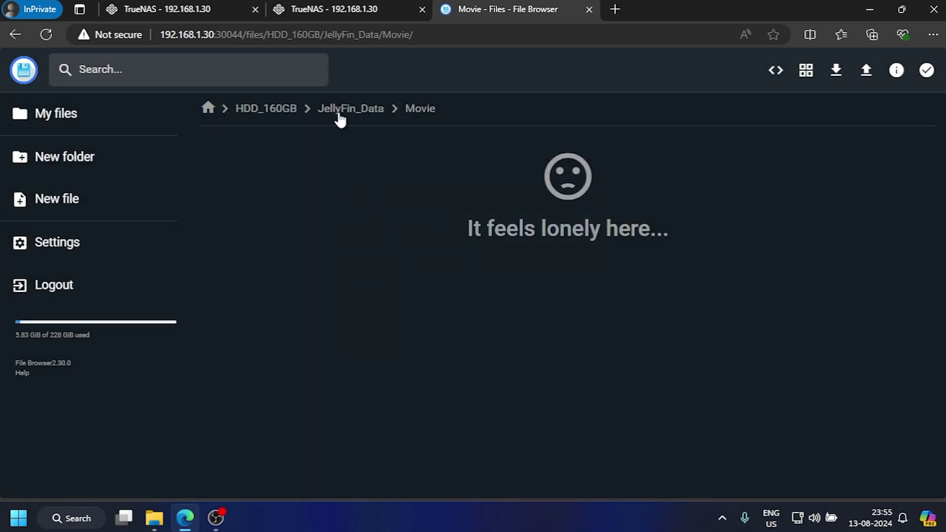
click(356, 115)
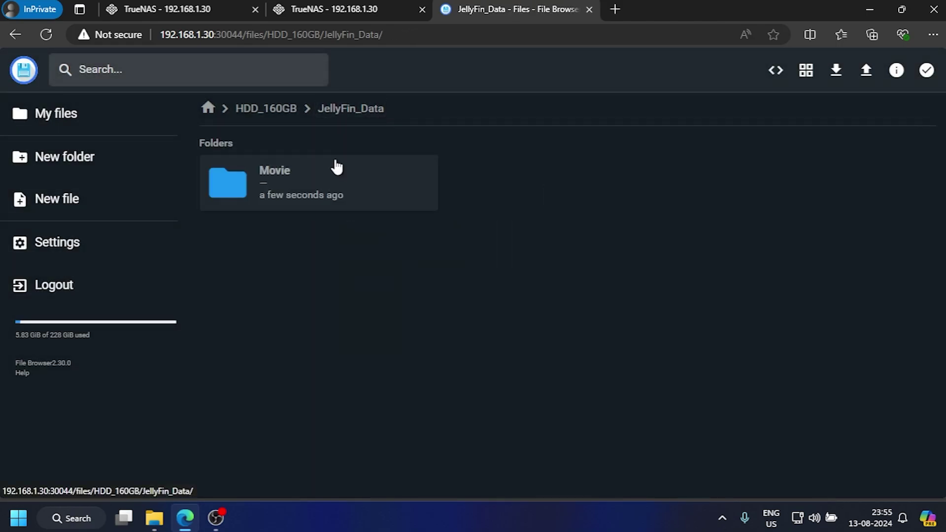
click(58, 154)
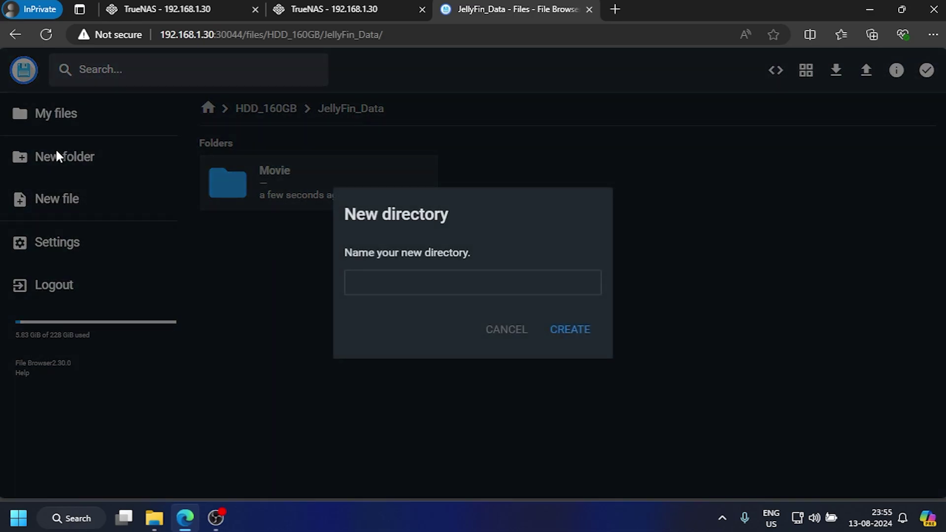
click(573, 331)
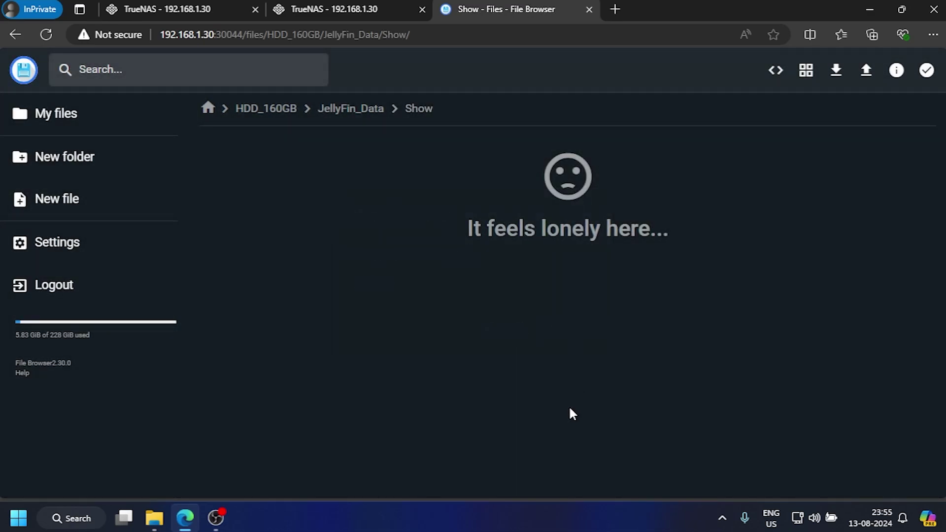
click(369, 110)
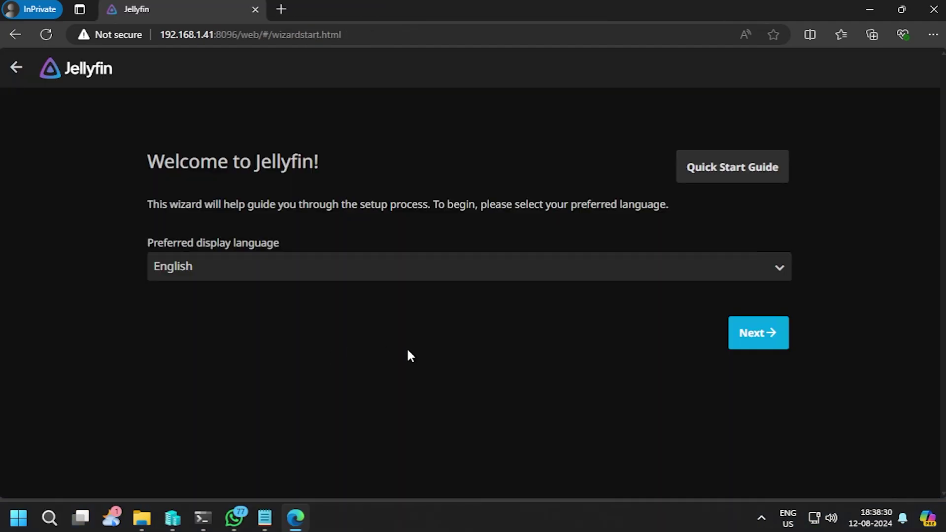
Step: Keep English as Jellyfin's display language and continue
click(733, 257)
click(880, 319)
click(756, 334)
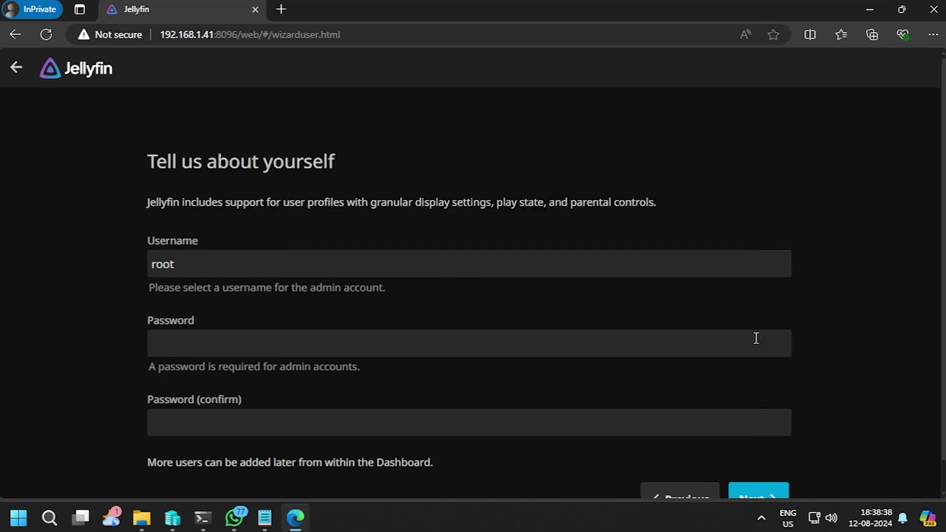
Step: Create the Jellyfin admin account with a new username and confirmed password
click(248, 264)
double_click(249, 265)
text(hun)
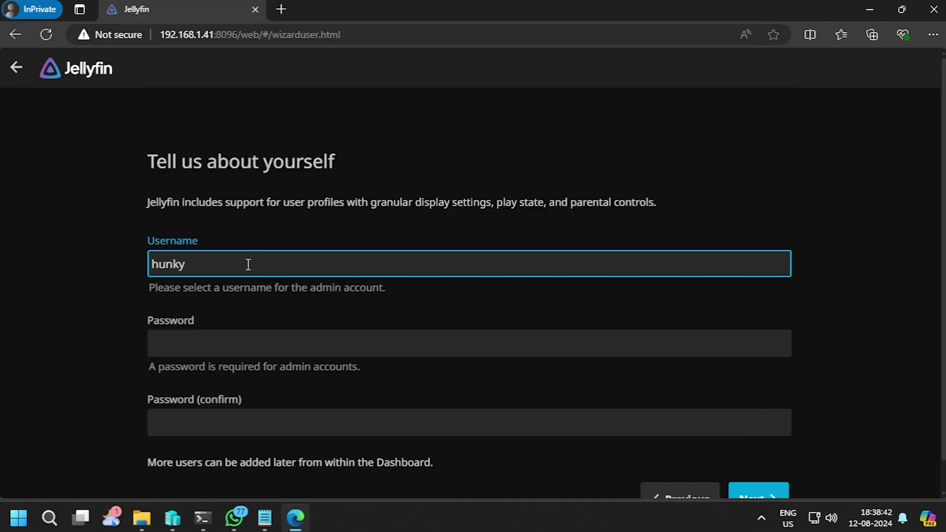
text(ky)
key(BackSpace)
key(BackSpace)
key(BackSpace)
key(BackSpace)
key(BackSpace)
text(Hun)
key(Return)
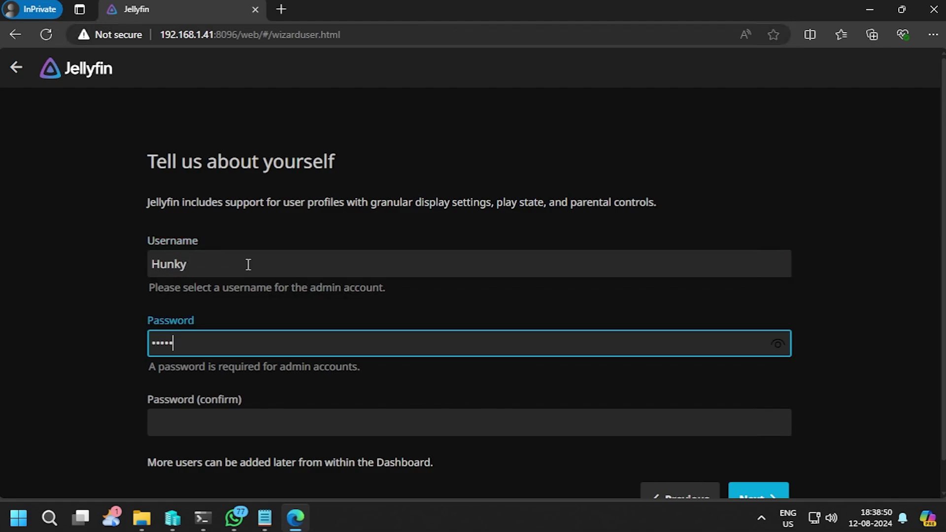
text(•)
key(Tab)
text(•••)
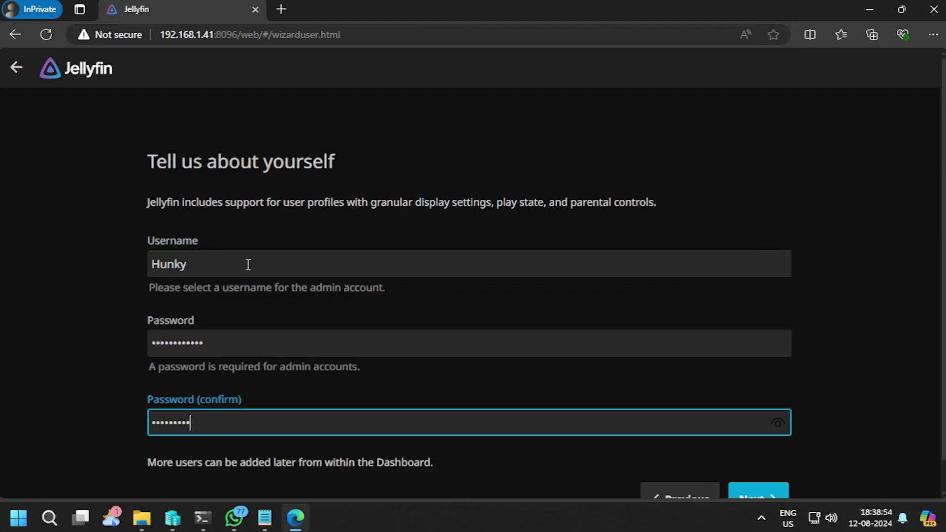
scroll(482, 247, down, 1)
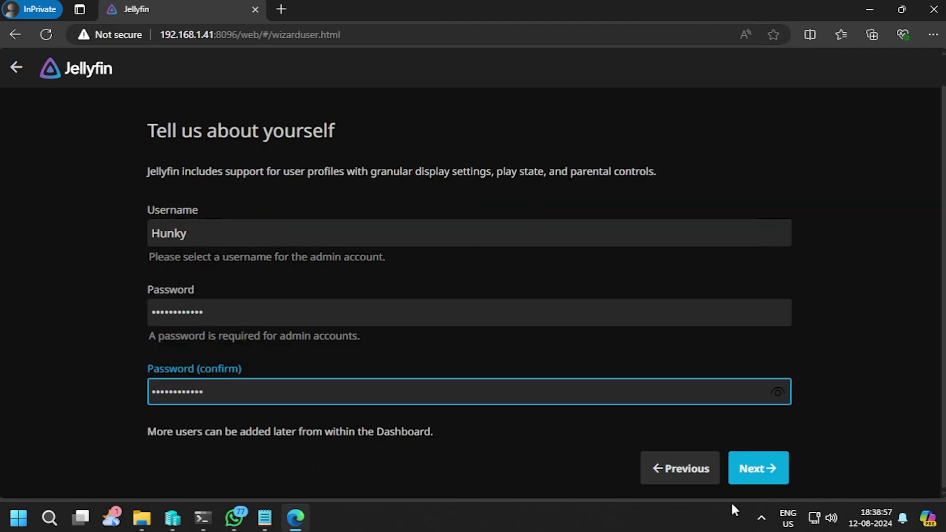
click(759, 472)
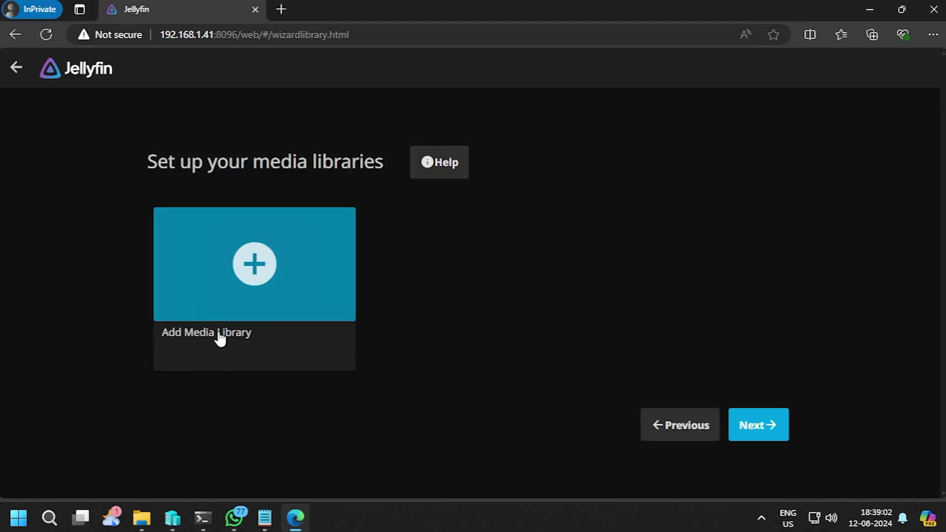
Step: Skip libraries, set metadata country to India, and enable automatic port mapping
click(767, 433)
click(186, 318)
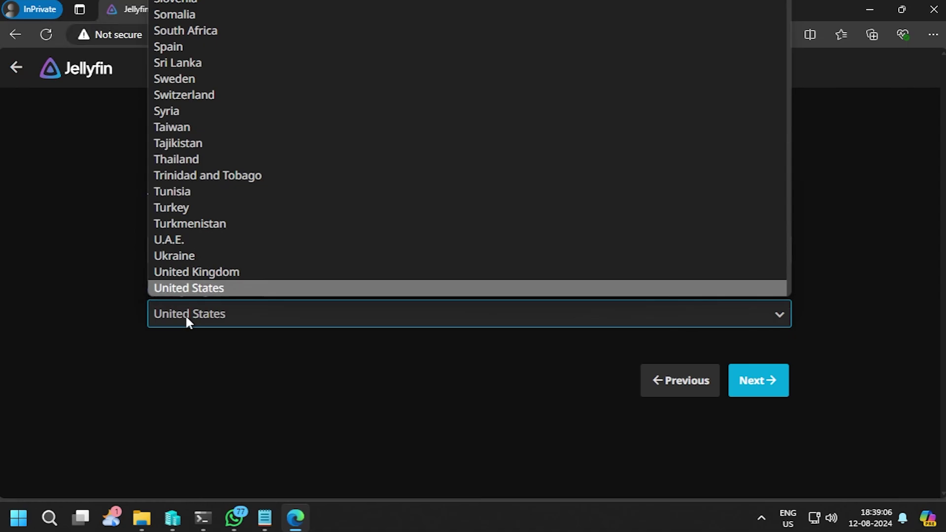
text(in)
key(Return)
click(781, 392)
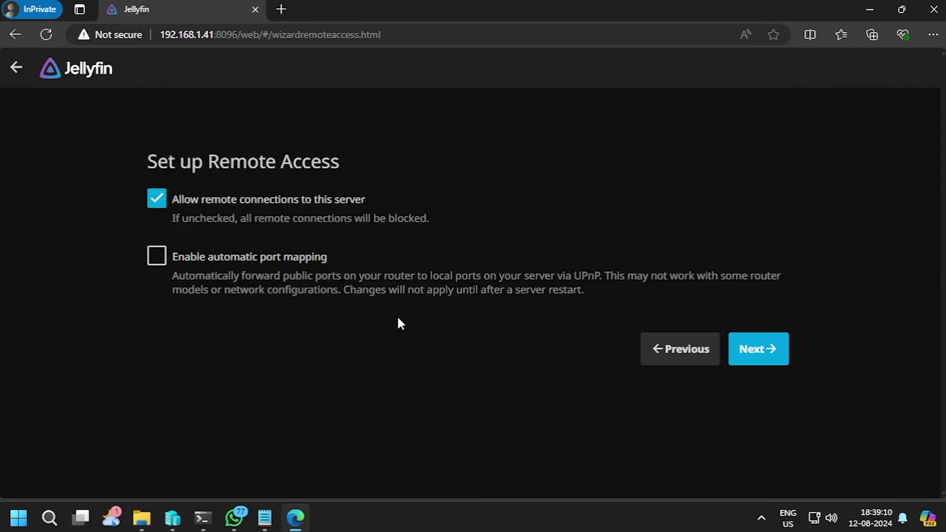
click(264, 262)
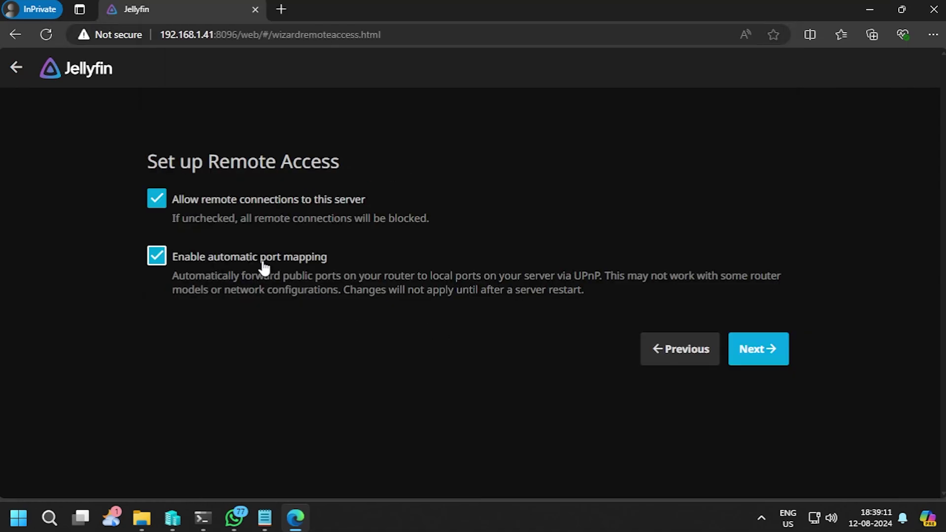
click(759, 353)
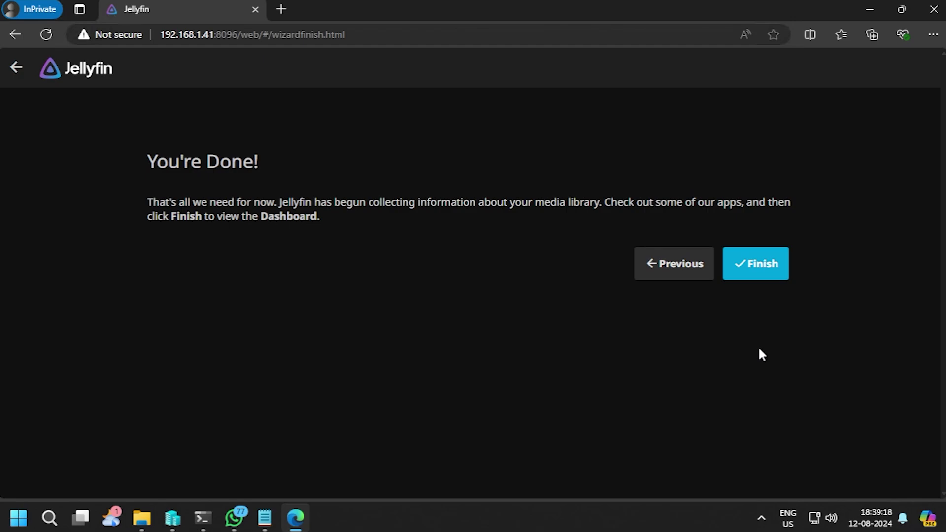
Step: Sign in to Jellyfin with the saved admin username and its password
key(Down)
key(Down)
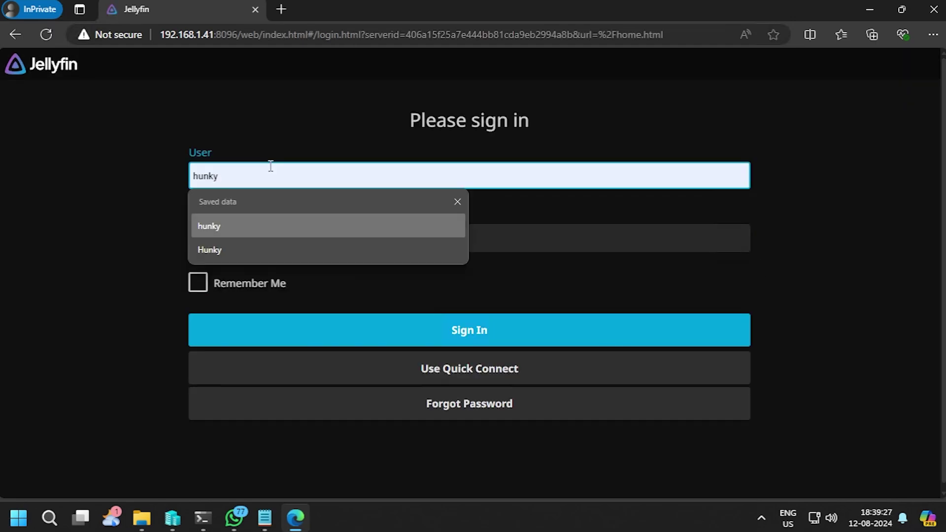
key(Return)
key(Tab)
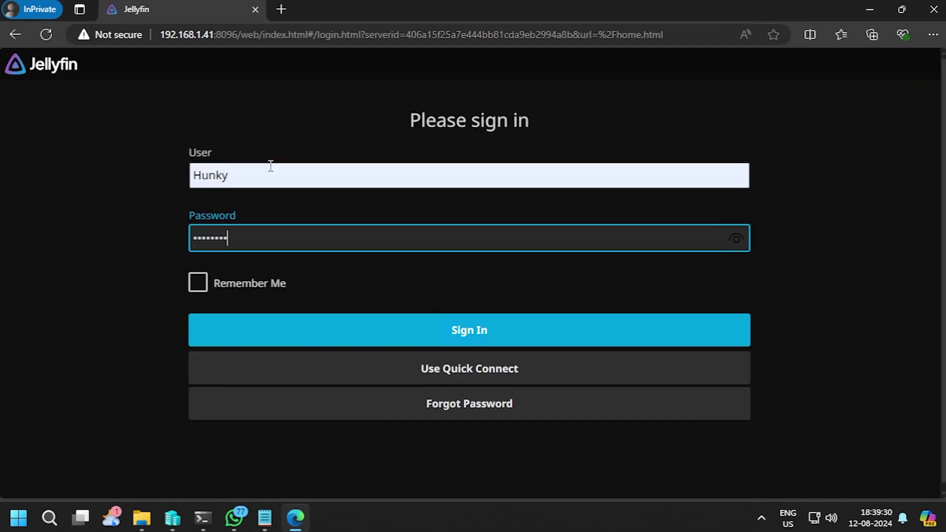
click(475, 339)
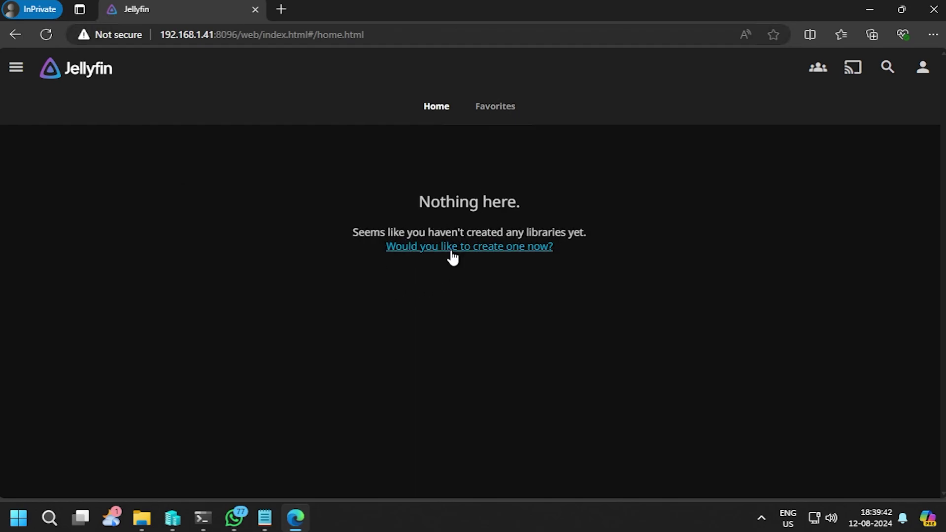
Step: Go to the administration Dashboard's Libraries page
click(17, 70)
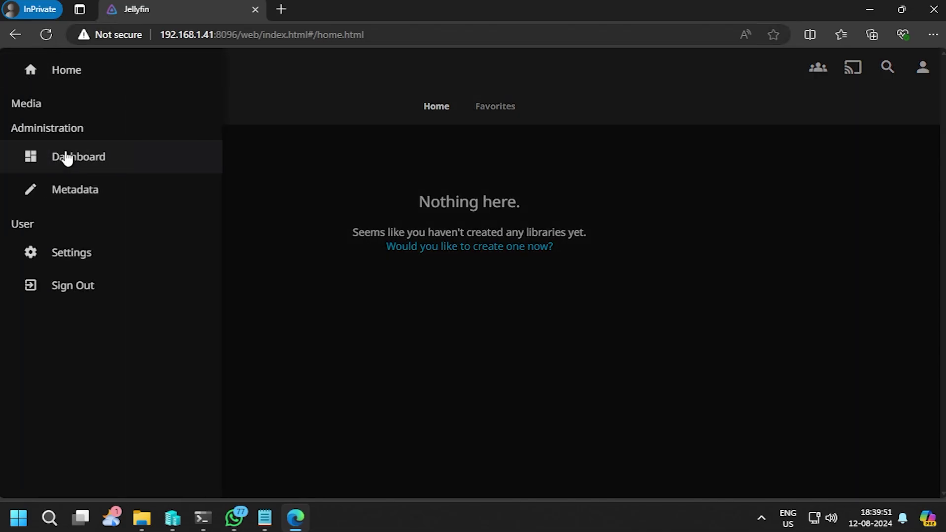
click(87, 164)
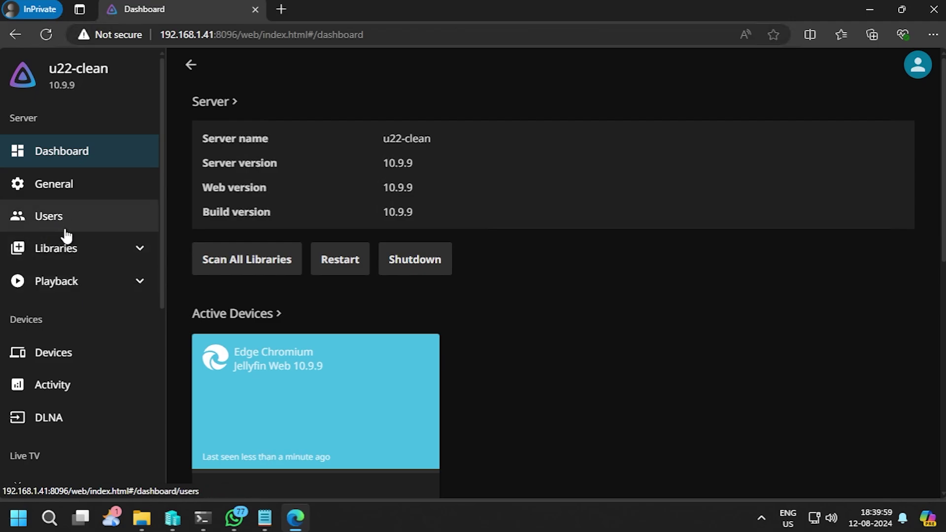
click(56, 259)
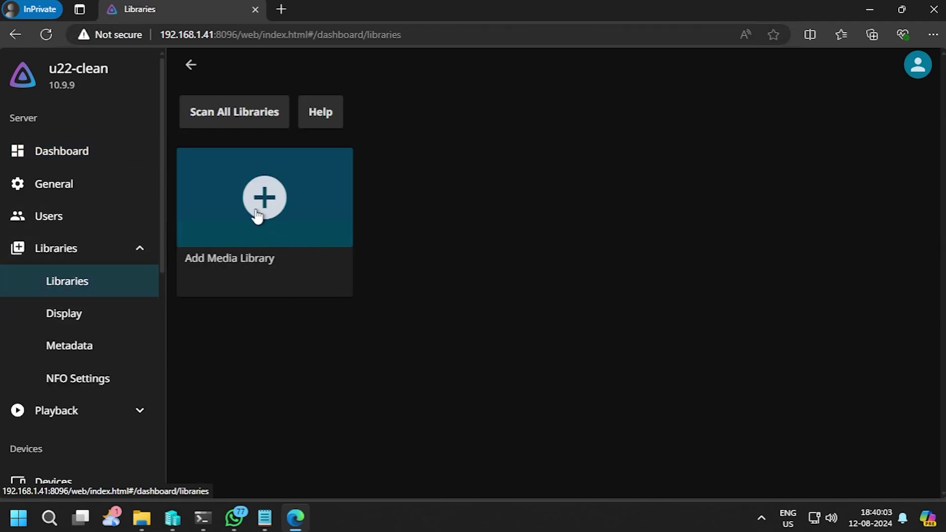
Step: Start a new Movies library using the /media/Movies folder
click(271, 200)
click(232, 157)
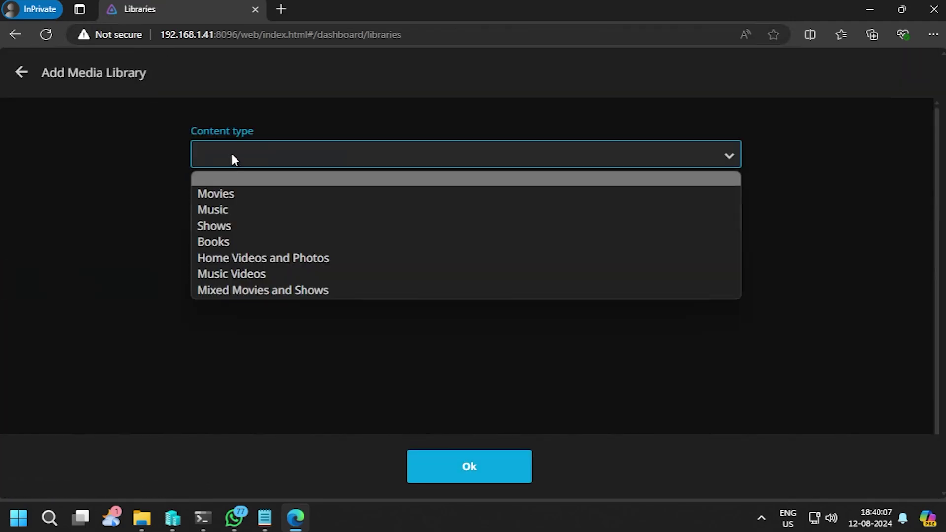
click(228, 194)
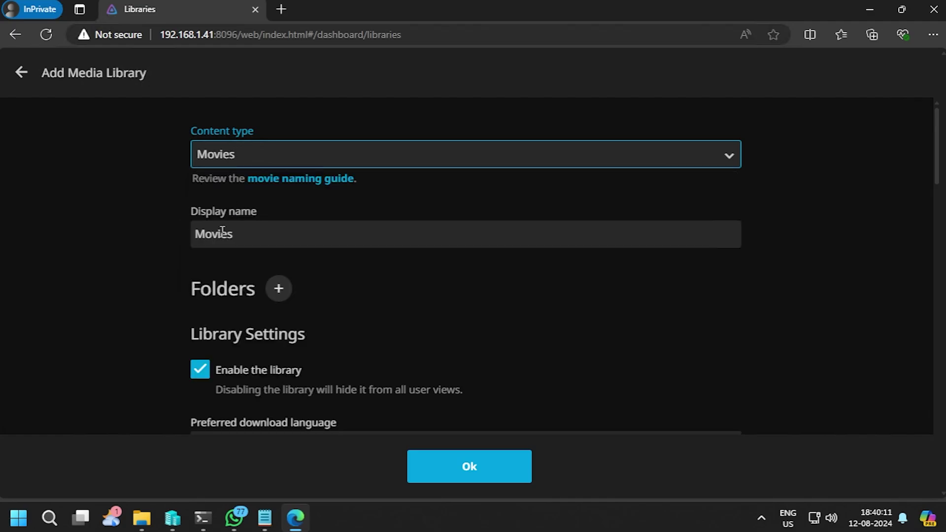
click(268, 234)
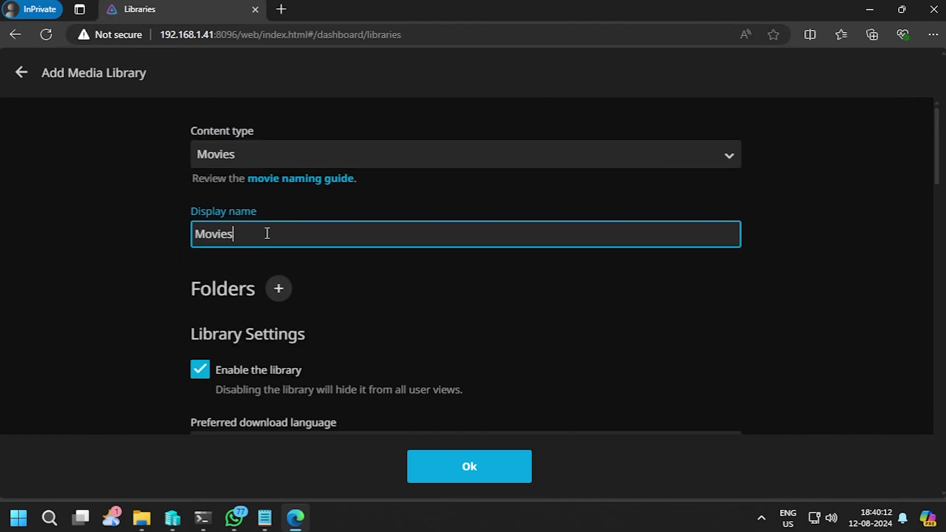
click(287, 297)
click(219, 273)
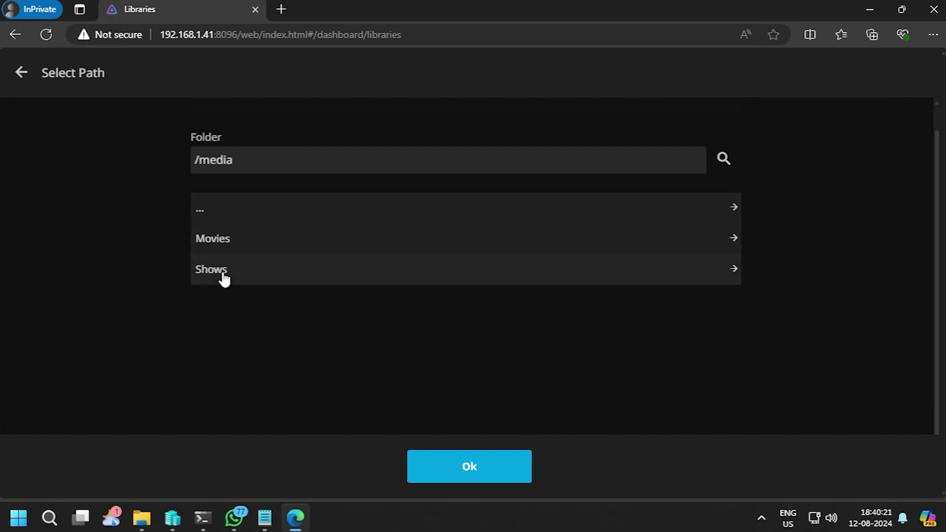
click(222, 245)
click(467, 466)
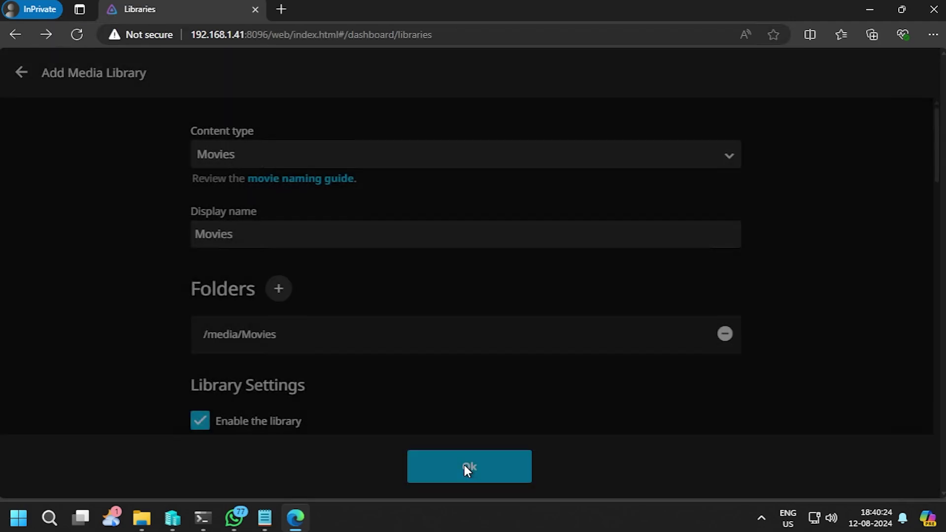
Step: Set the preferred download language to English and the country/region to India
scroll(393, 360, down, 3)
scroll(393, 363, down, 1)
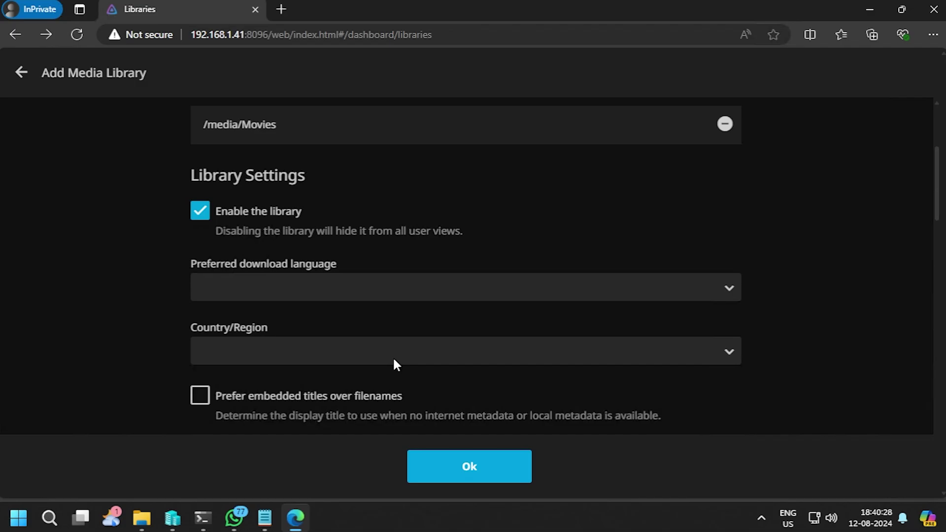
click(283, 289)
key(e)
key(Return)
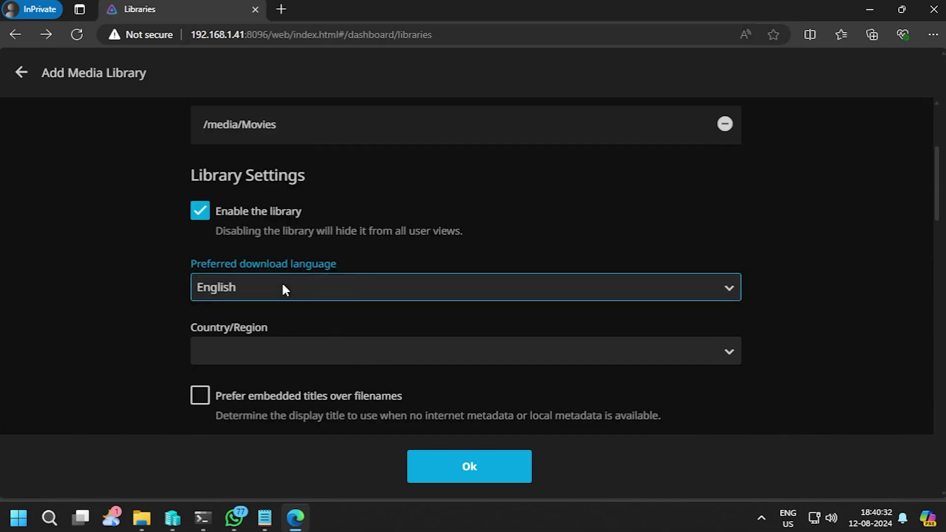
click(255, 352)
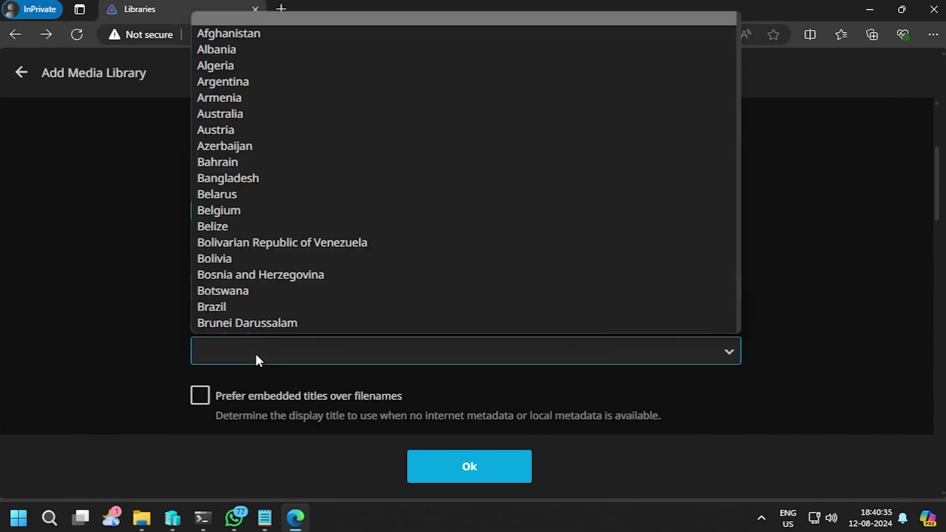
key(i)
key(n)
key(Return)
Step: Enable automatic movie collections and set metadata refresh to every 30 days
scroll(297, 294, down, 3)
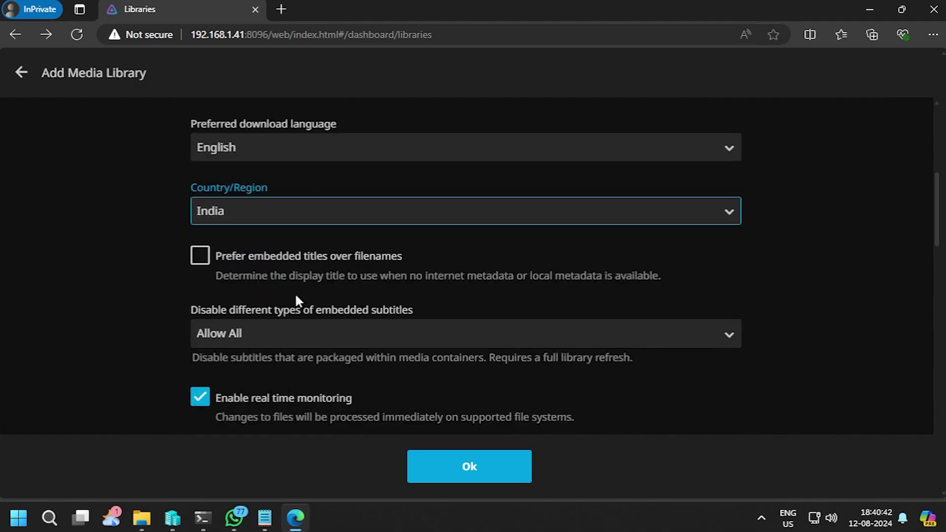
scroll(166, 335, down, 3)
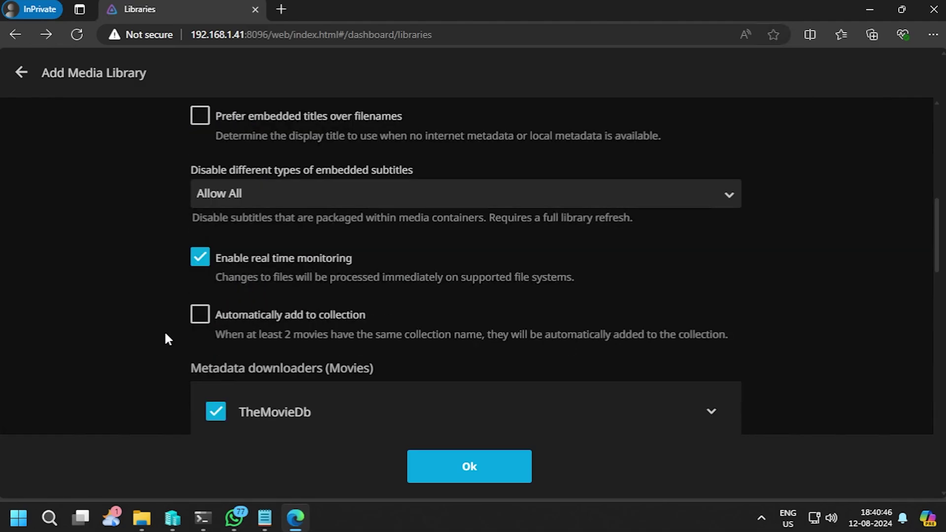
click(274, 320)
scroll(137, 317, down, 4)
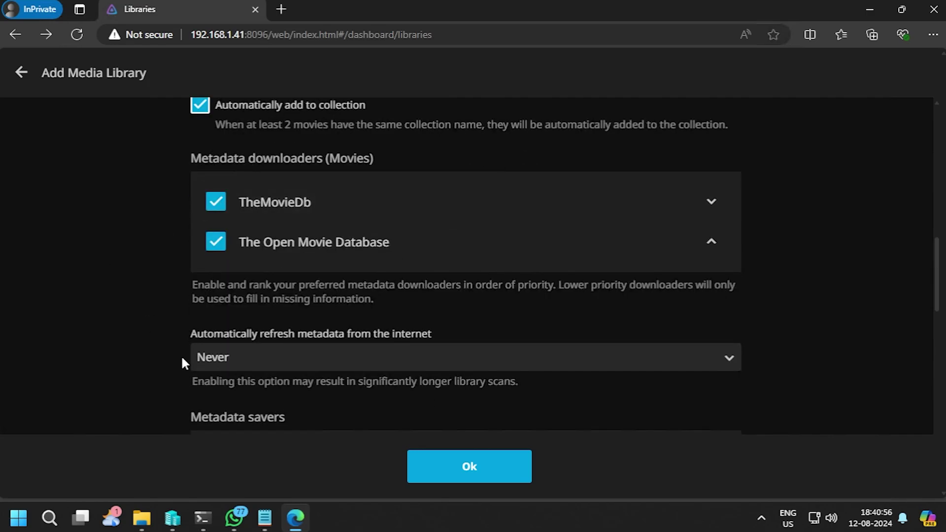
click(222, 359)
click(216, 400)
Step: Save artwork into media folders and enable trickplay image extraction during library scans
scroll(135, 346, down, 3)
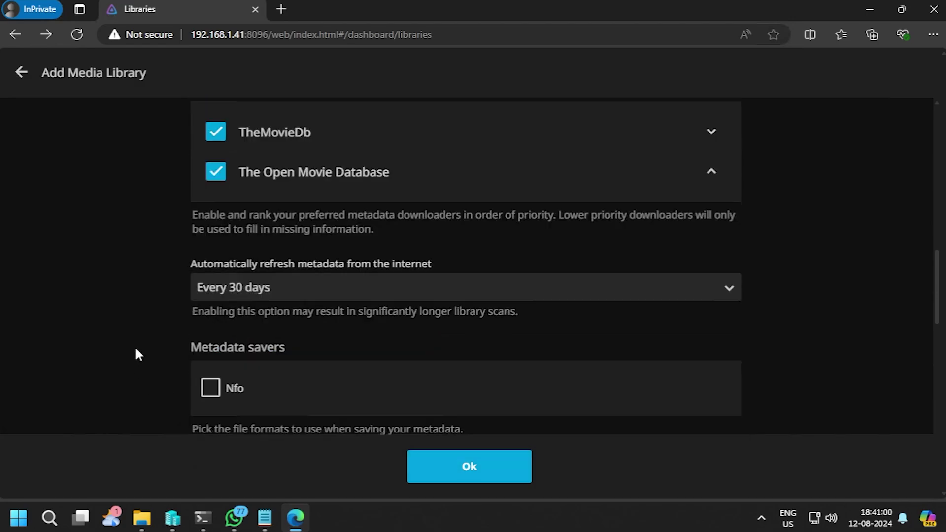
scroll(81, 320, down, 4)
scroll(83, 322, down, 4)
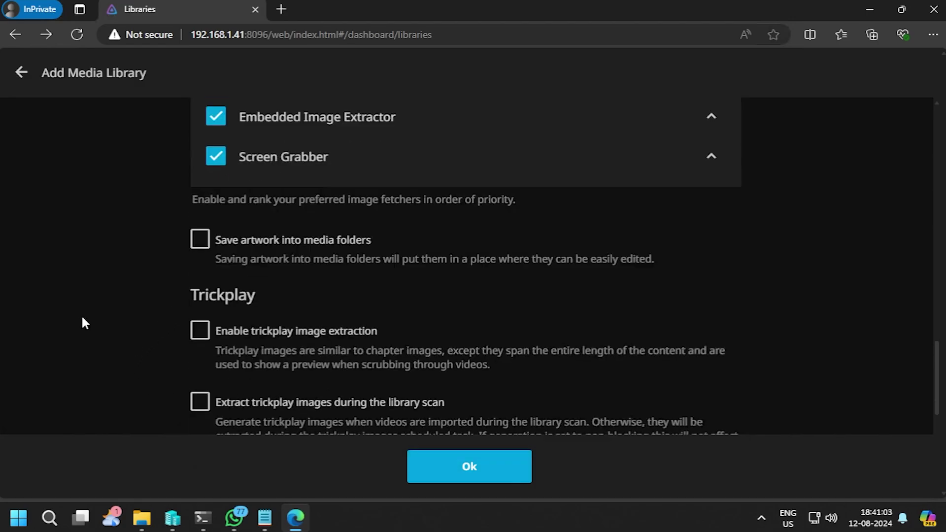
click(199, 241)
click(202, 331)
scroll(126, 316, down, 3)
click(201, 263)
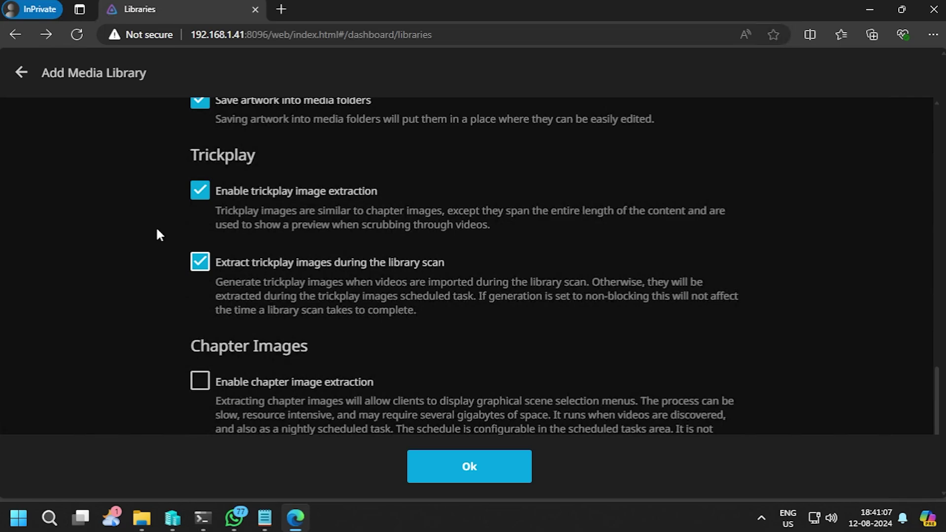
Step: Enable chapter image extraction, including during the library scan
scroll(146, 290, down, 1)
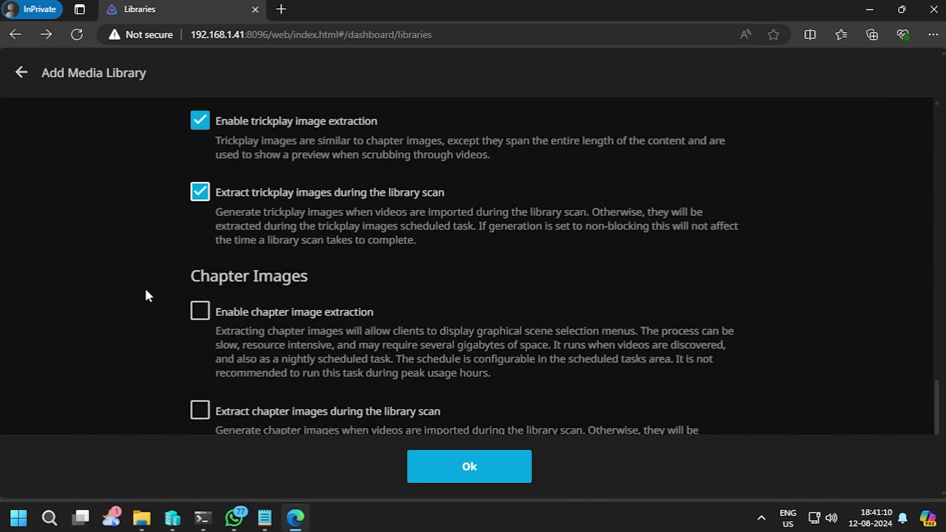
click(200, 312)
scroll(124, 290, down, 3)
click(201, 271)
scroll(118, 287, up, 9)
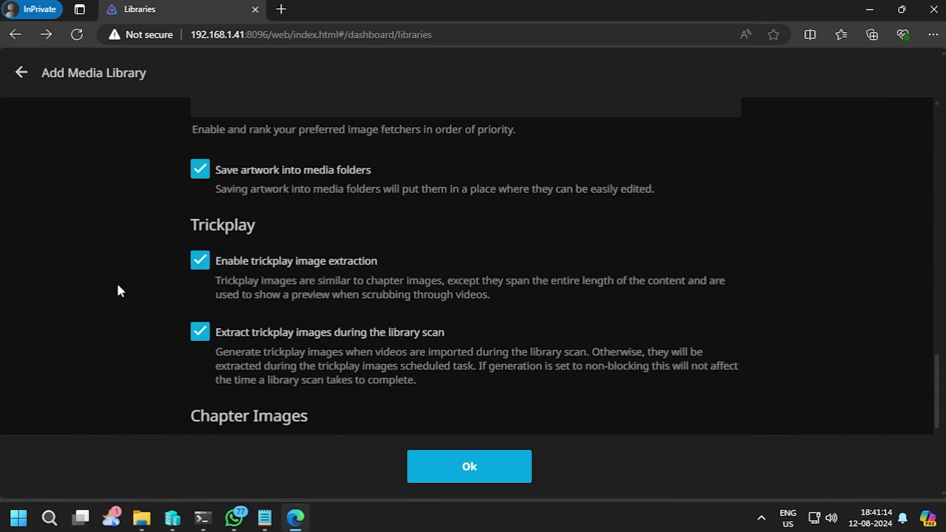
scroll(163, 276, up, 5)
scroll(164, 286, up, 5)
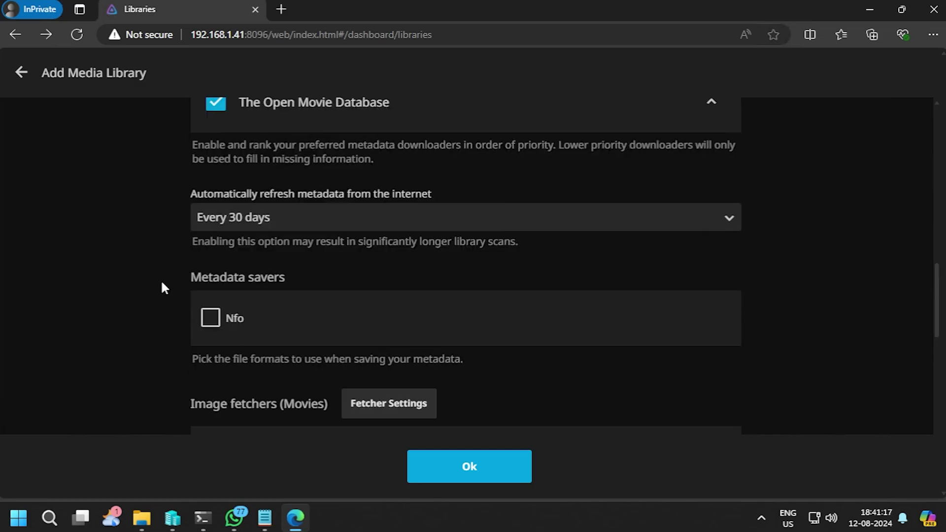
scroll(164, 287, up, 5)
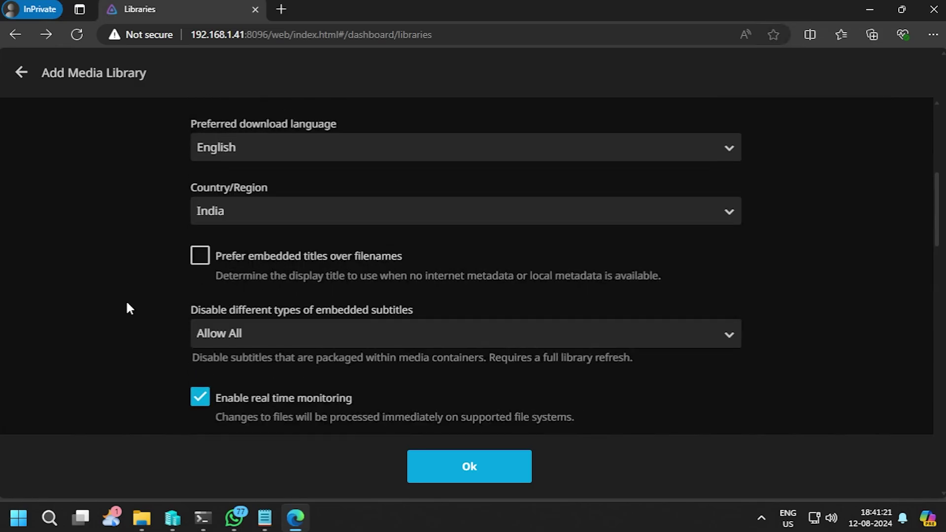
scroll(128, 306, up, 2)
scroll(126, 300, down, 20)
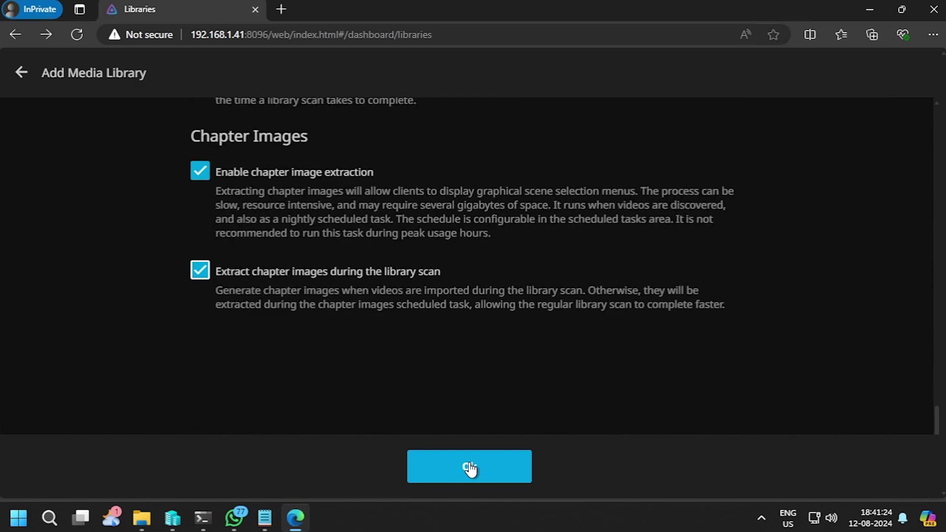
Step: Save the Movies library, then start a Shows library named 'Web Series' with folder /media/Shows
click(468, 466)
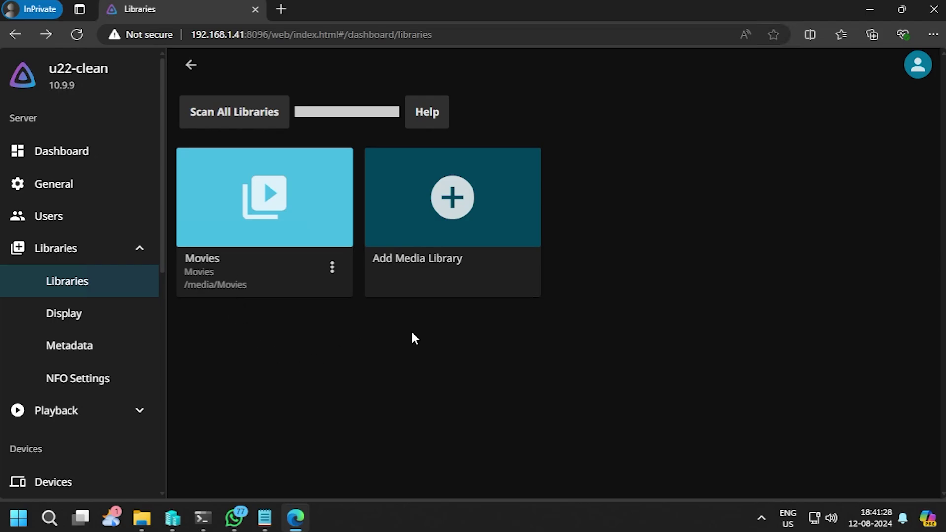
click(453, 197)
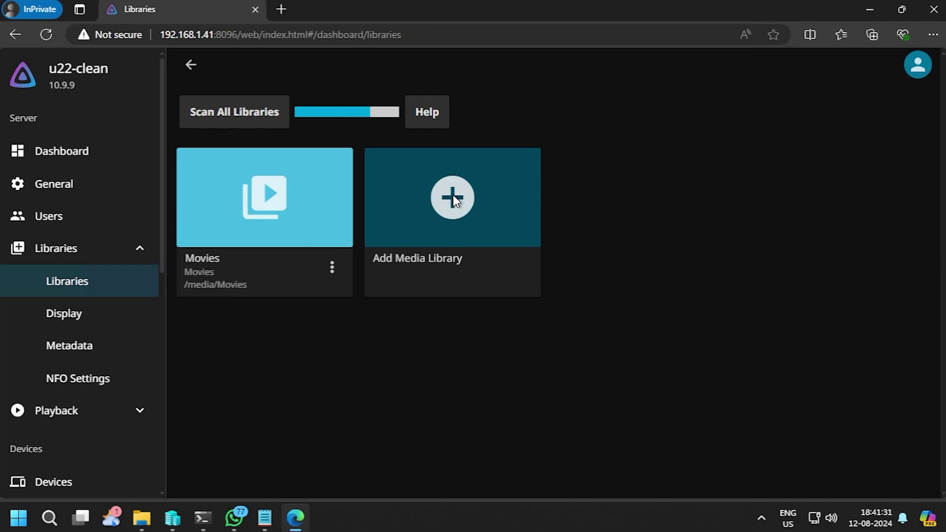
click(276, 159)
click(215, 231)
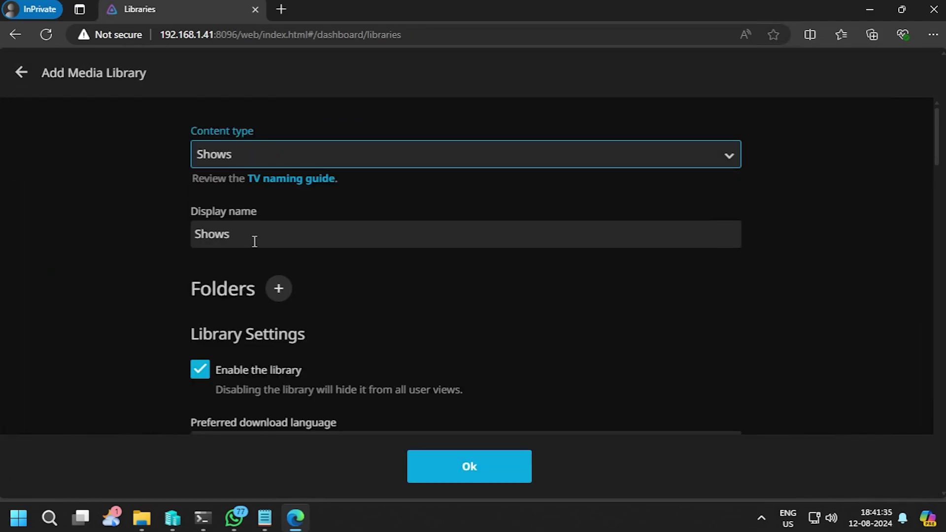
double_click(246, 235)
text(Web Series)
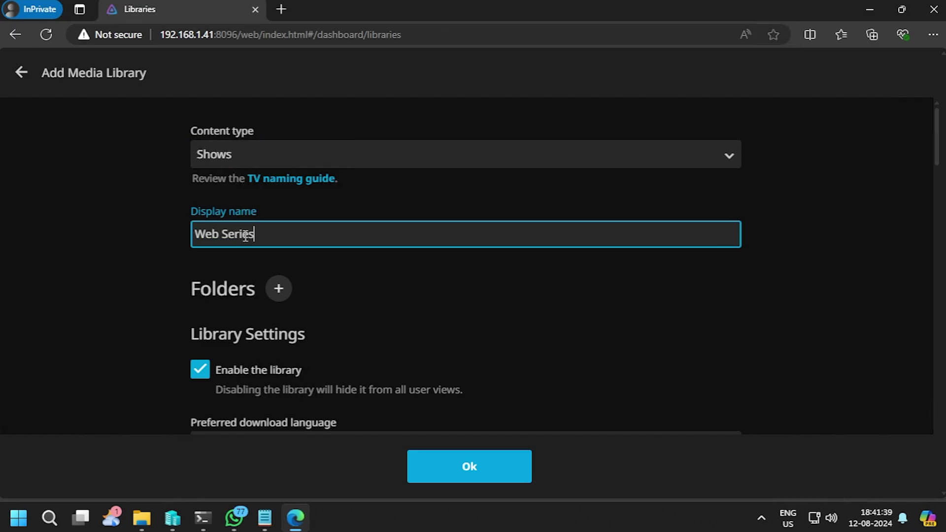
click(279, 289)
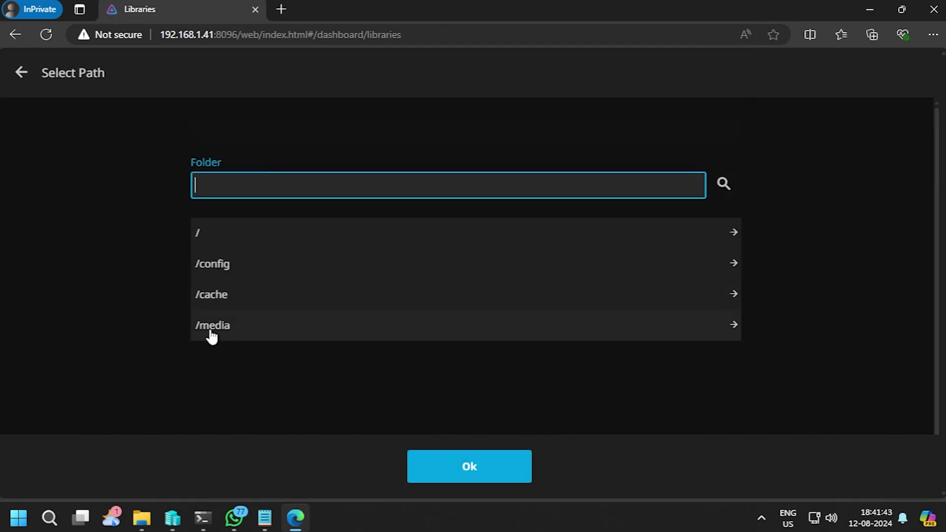
click(209, 330)
click(219, 300)
click(528, 475)
Step: Set the Web Series preferred download language to Indonesian
scroll(661, 374, down, 4)
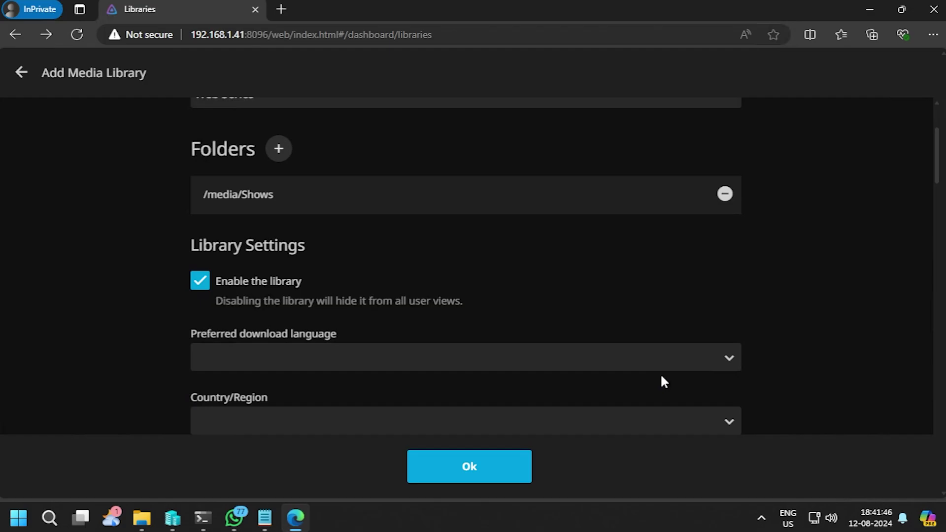
click(268, 288)
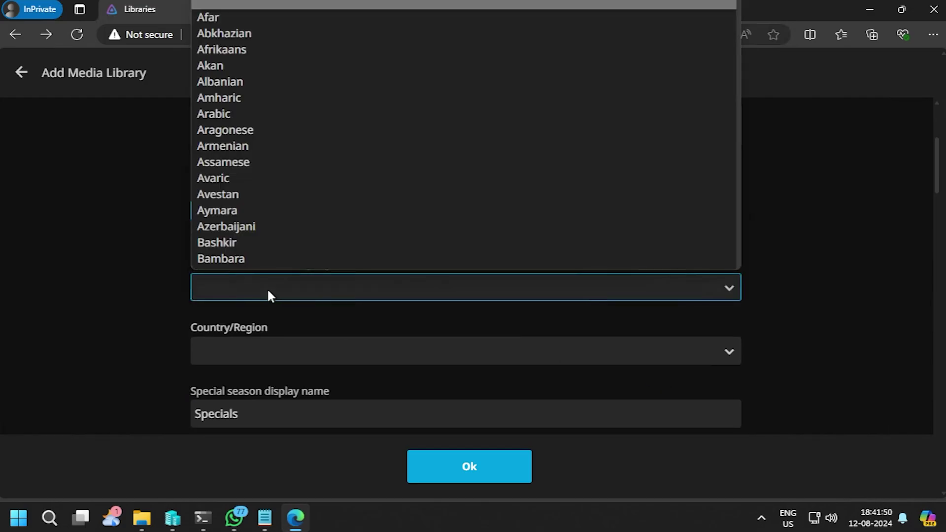
text(in)
key(Return)
click(267, 287)
key(Down)
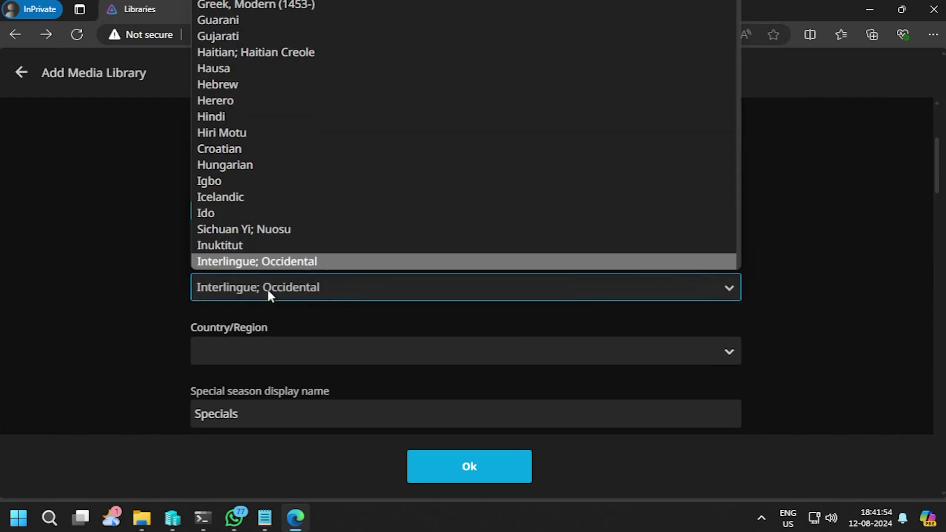
key(Down)
key(Down)
scroll(256, 215, down, 3)
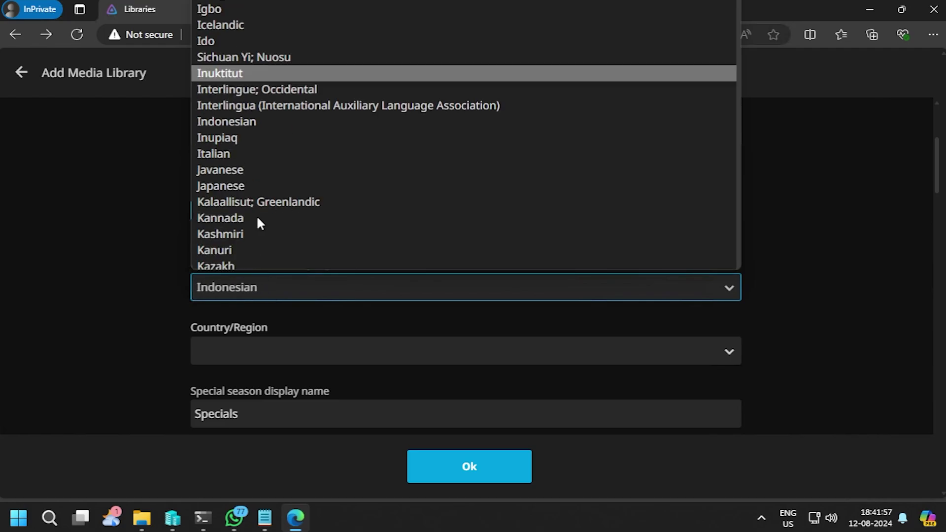
scroll(267, 212, up, 12)
click(157, 242)
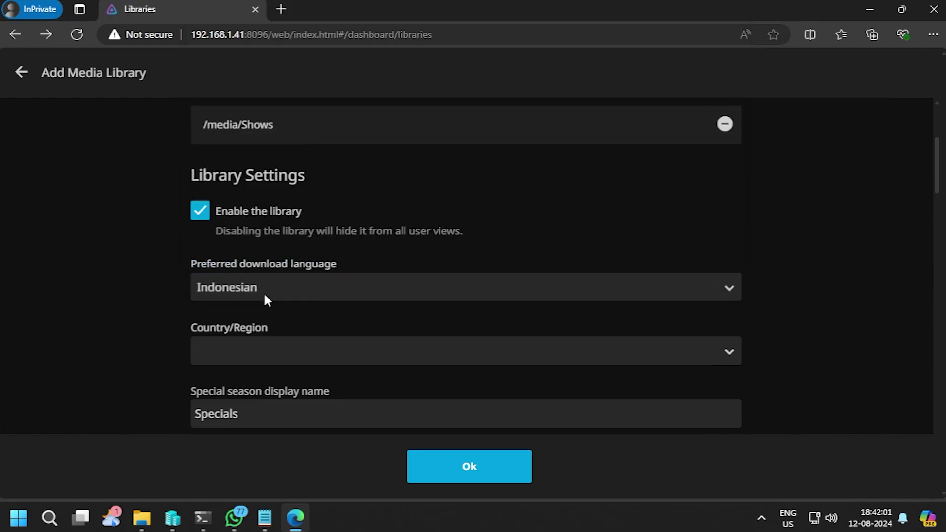
Step: Change the download language to English and set country/region to India
click(264, 296)
text(en)
key(Return)
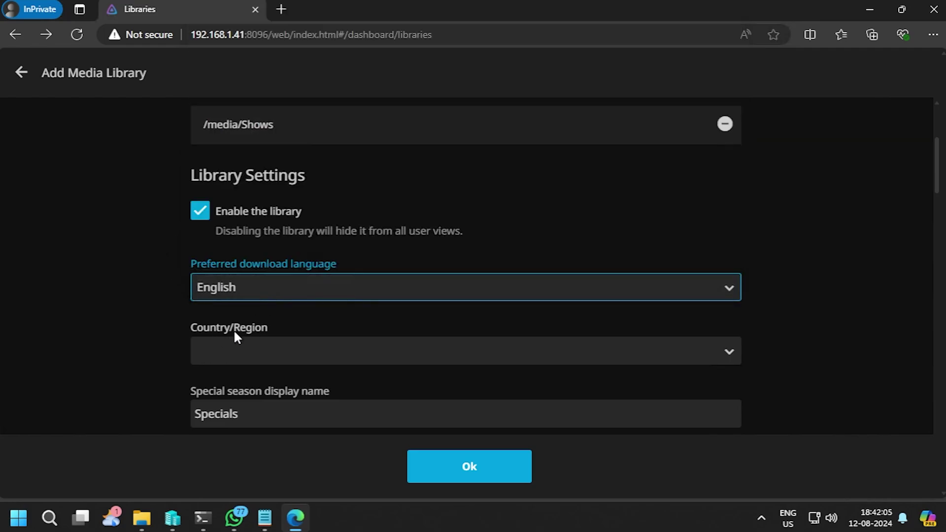
click(243, 352)
text(in)
key(Return)
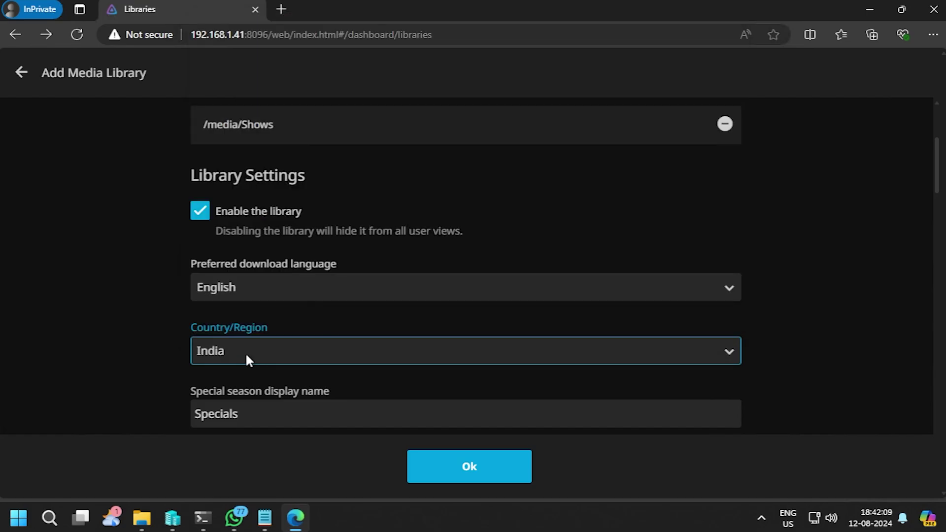
Step: Set metadata refresh to every 30 days and save artwork into media folders
scroll(103, 371, down, 3)
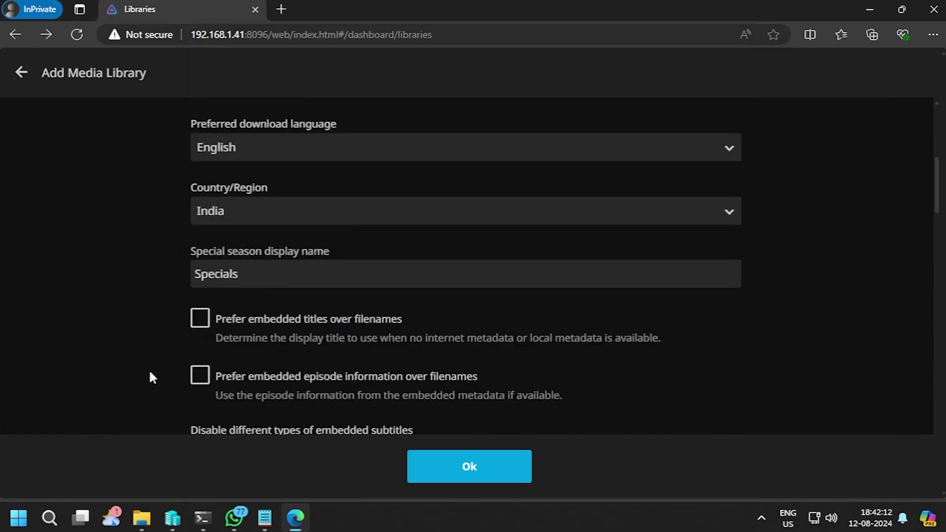
scroll(150, 372, down, 10)
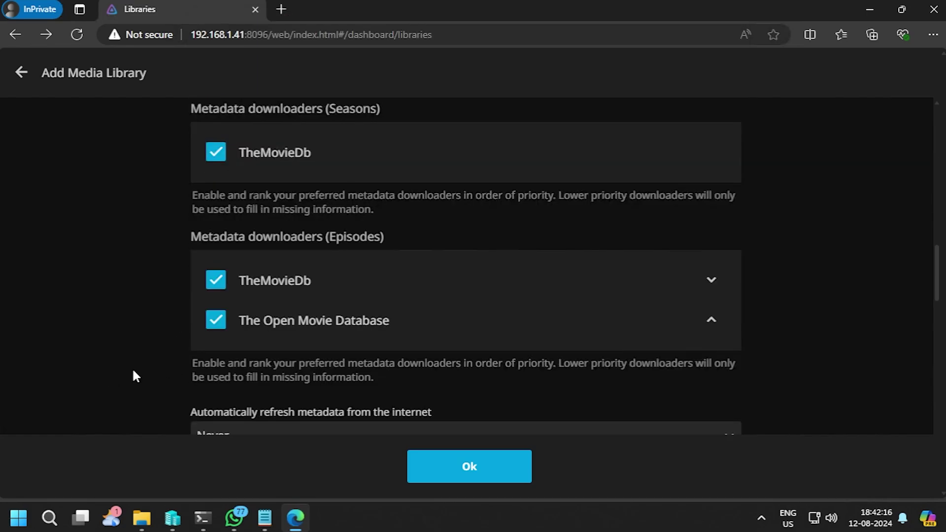
scroll(132, 368, down, 4)
click(220, 236)
click(233, 266)
scroll(148, 305, down, 3)
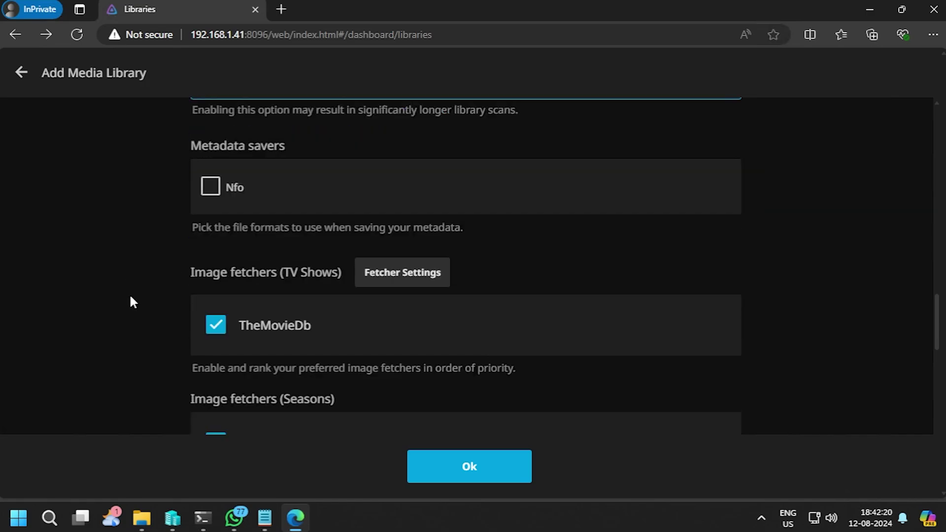
scroll(128, 290, down, 10)
click(199, 340)
Step: Merge series spread across folders and enable trickplay extraction during library scans
scroll(215, 362, down, 3)
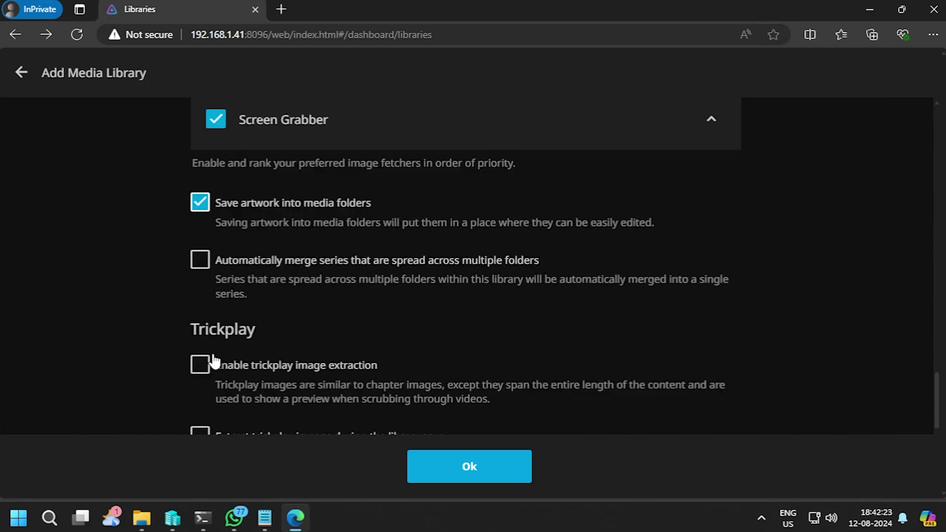
click(242, 267)
click(241, 371)
scroll(156, 332, down, 3)
scroll(136, 345, down, 3)
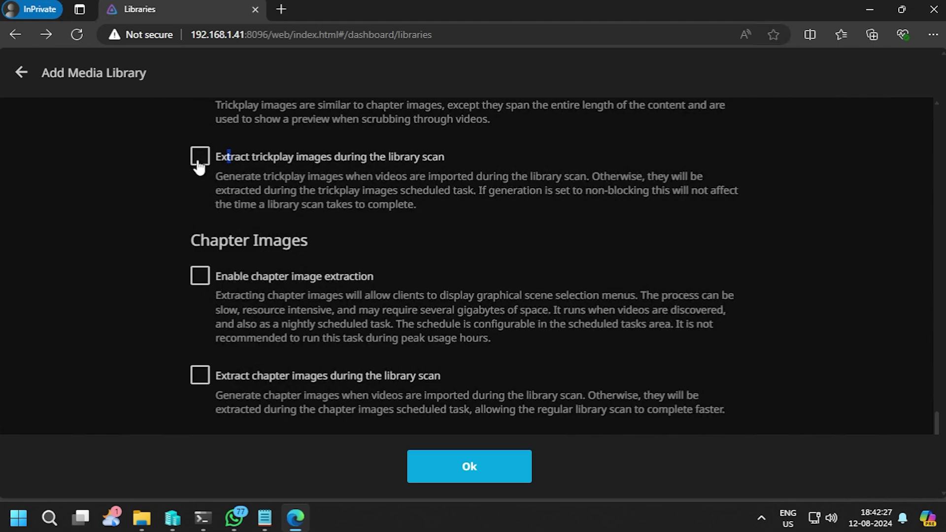
click(197, 162)
Step: Enable chapter image extraction during library scans and save the Web Series library
click(198, 278)
double_click(195, 381)
click(149, 368)
double_click(203, 379)
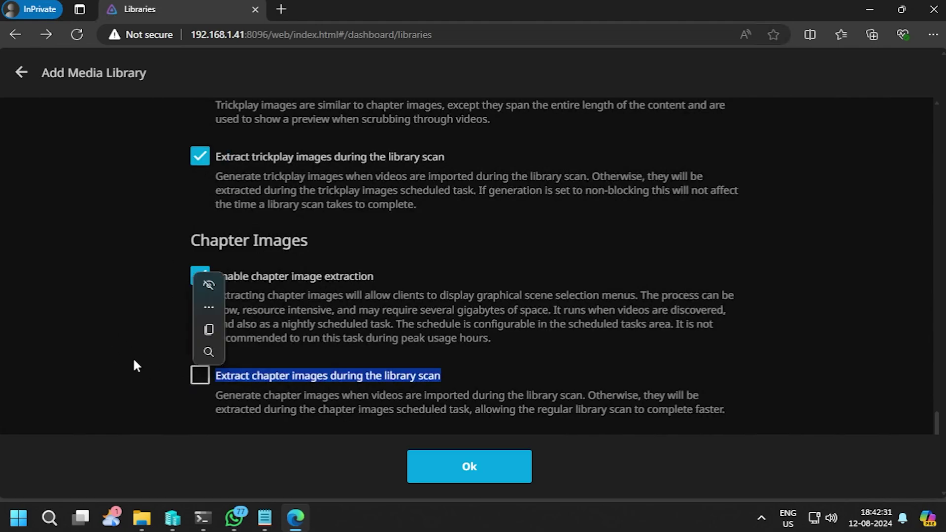
click(277, 380)
scroll(151, 362, up, 1)
scroll(151, 362, down, 1)
scroll(152, 362, up, 1)
scroll(151, 362, down, 1)
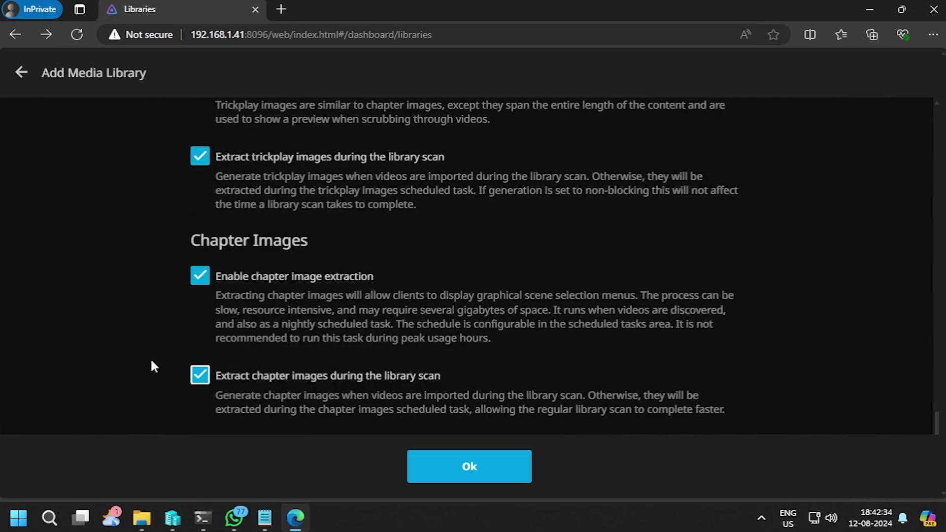
scroll(154, 367, up, 1)
click(469, 467)
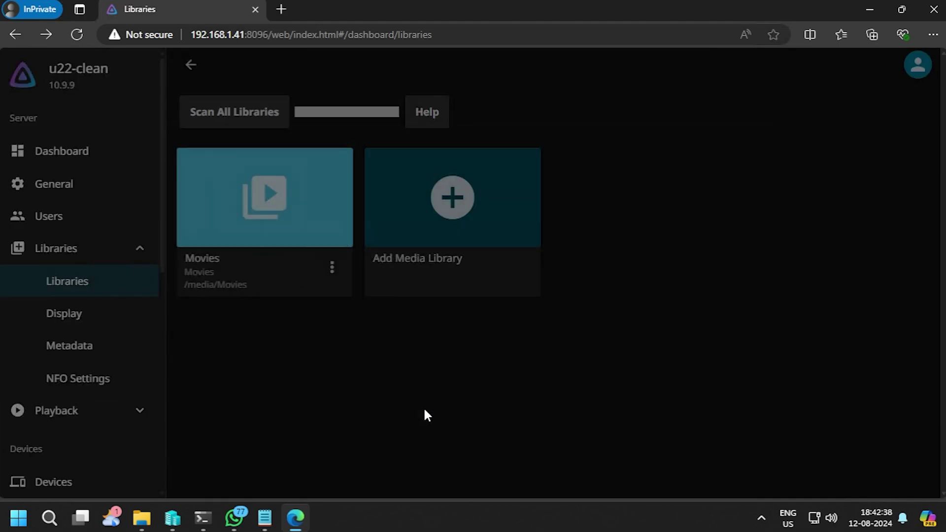
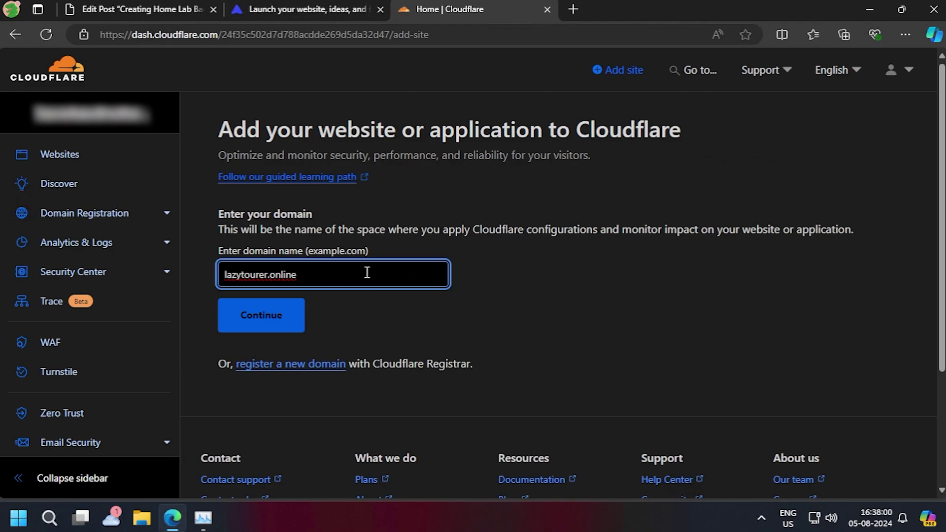
Step: Submit lazytourer.online as a new Cloudflare site and continue with the Free plan
click(278, 327)
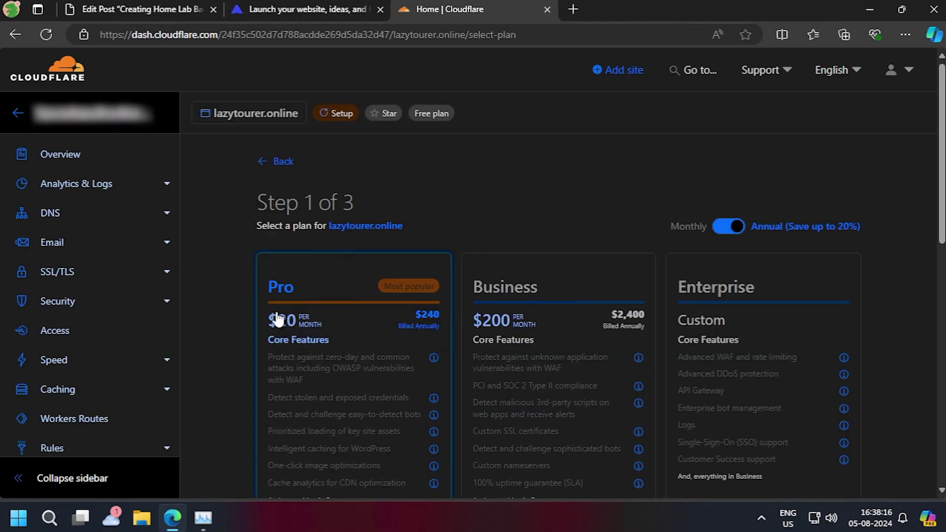
scroll(690, 313, down, 7)
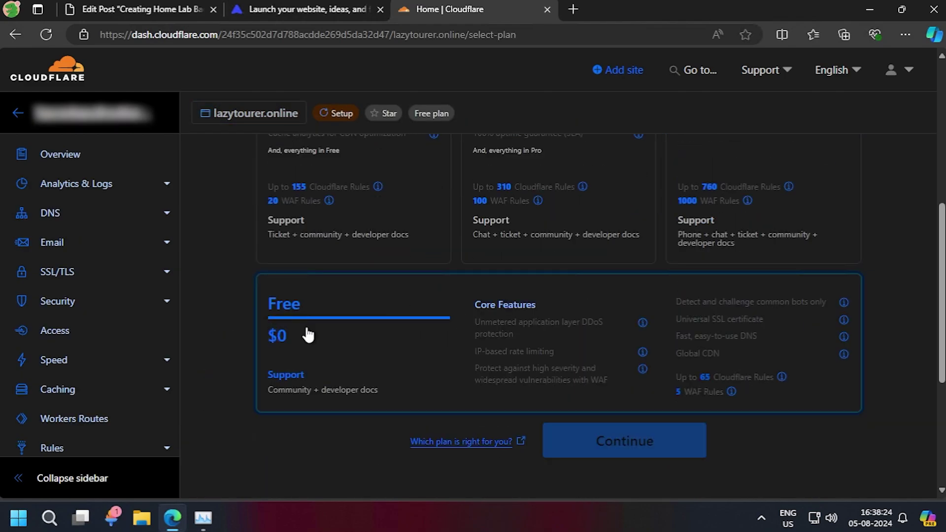
click(308, 335)
scroll(397, 340, down, 3)
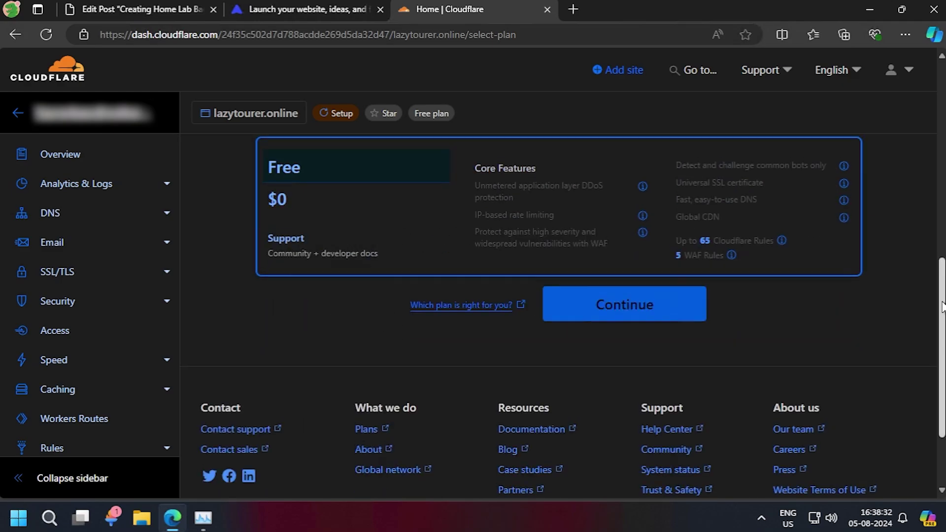
scroll(471, 312, up, 2)
click(619, 389)
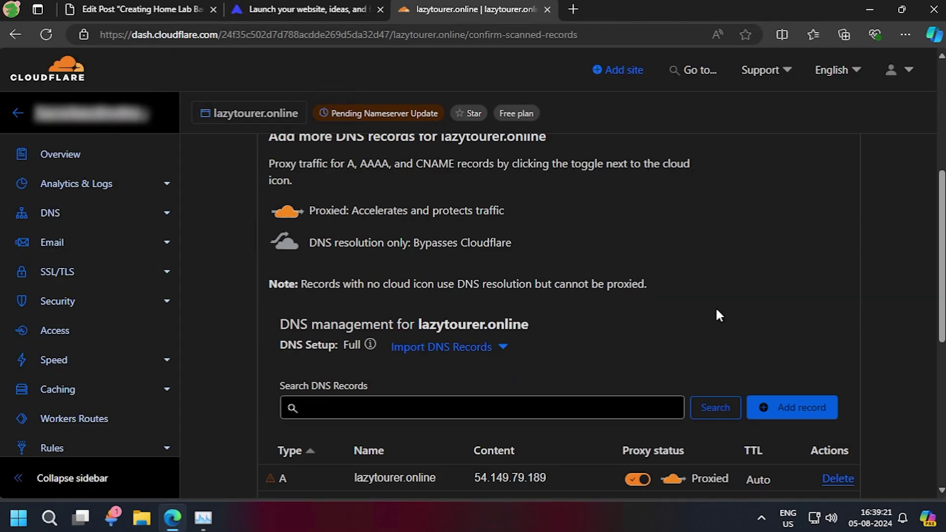
Step: Delete the scanned A records 34.216.117.25 and 54.149.79.189
scroll(716, 315, down, 3)
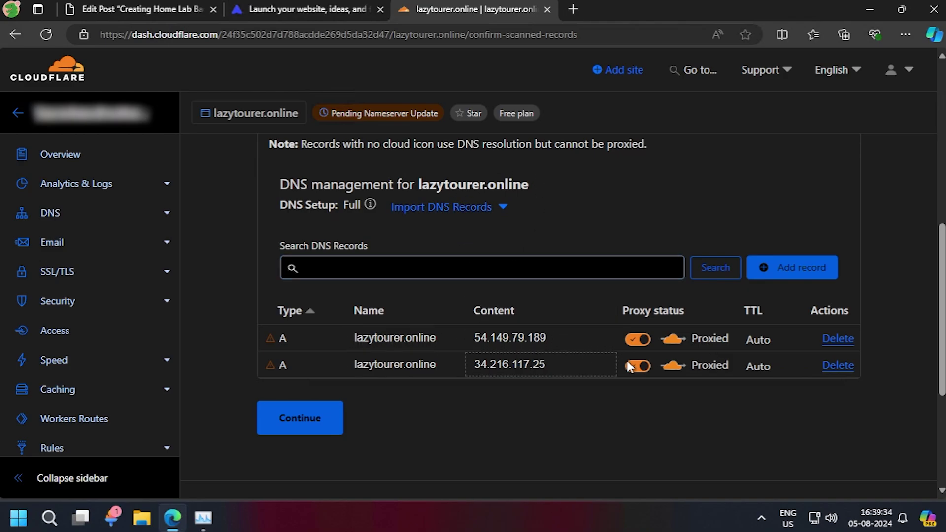
click(843, 366)
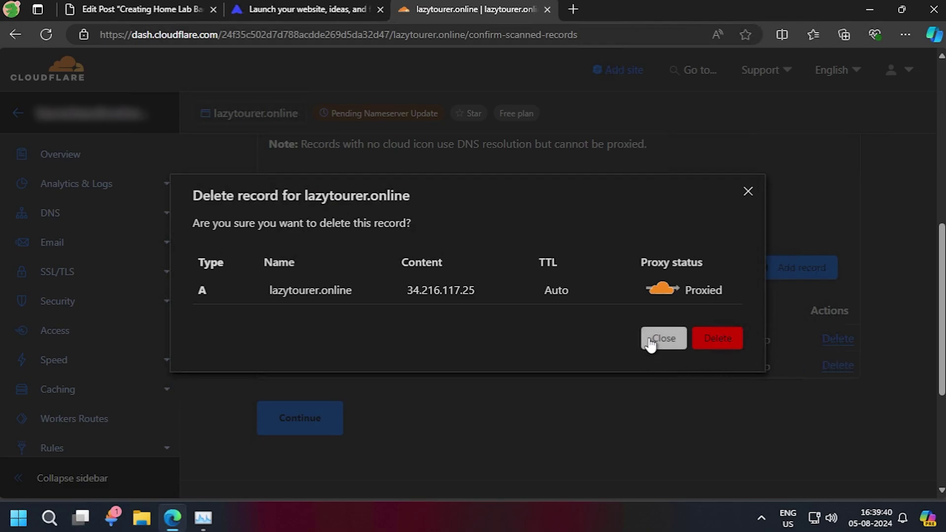
click(718, 337)
click(838, 339)
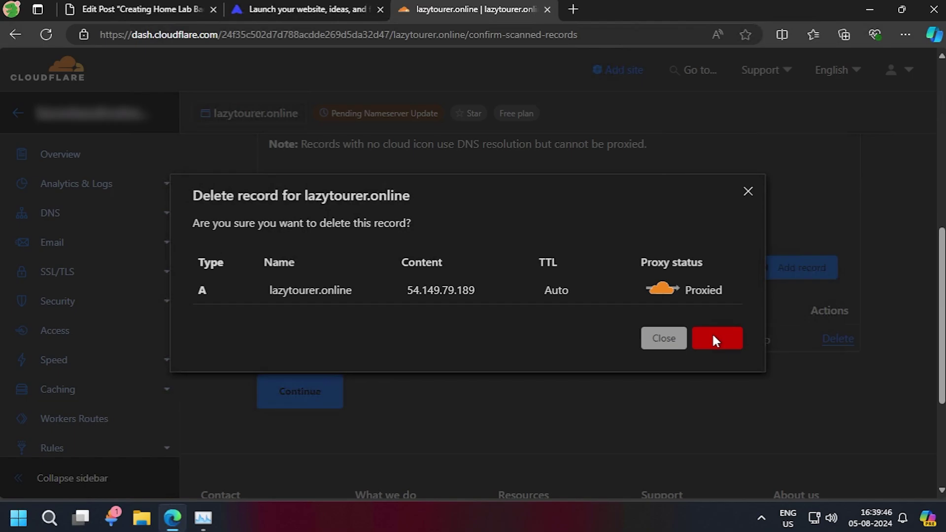
click(715, 340)
Step: Continue past the DNS records review, confirming records will be added later
scroll(670, 336, up, 4)
scroll(577, 377, down, 3)
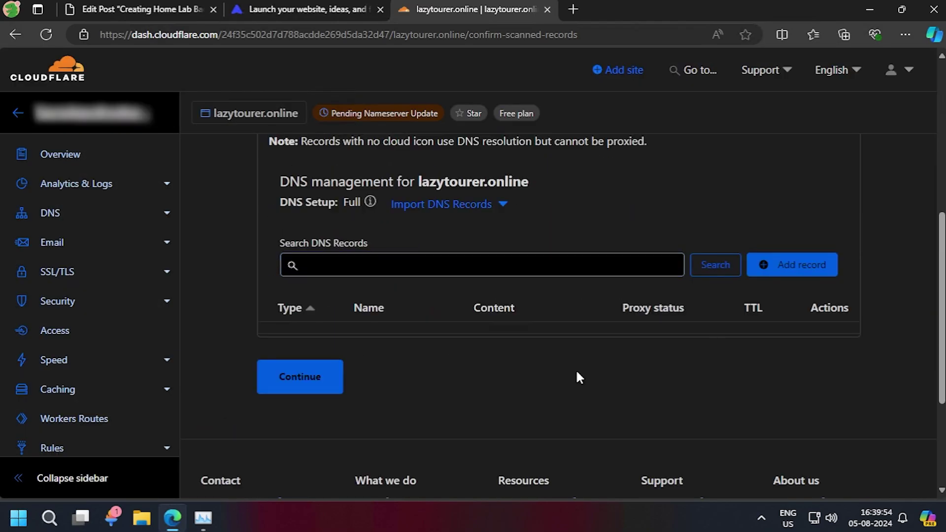
click(308, 376)
scroll(680, 379, down, 1)
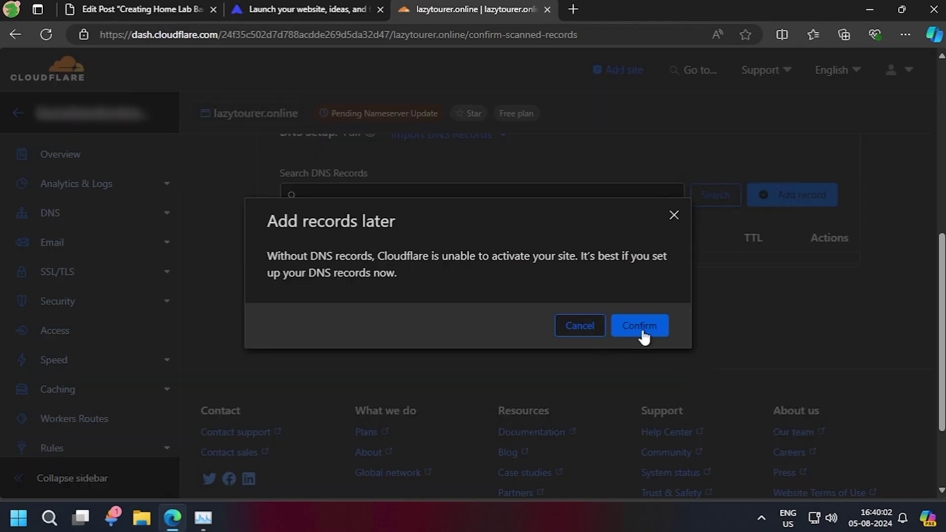
click(641, 327)
Step: Copy the first nameserver dan.ns.cloudflare.com into the Notepad note
scroll(642, 325, down, 5)
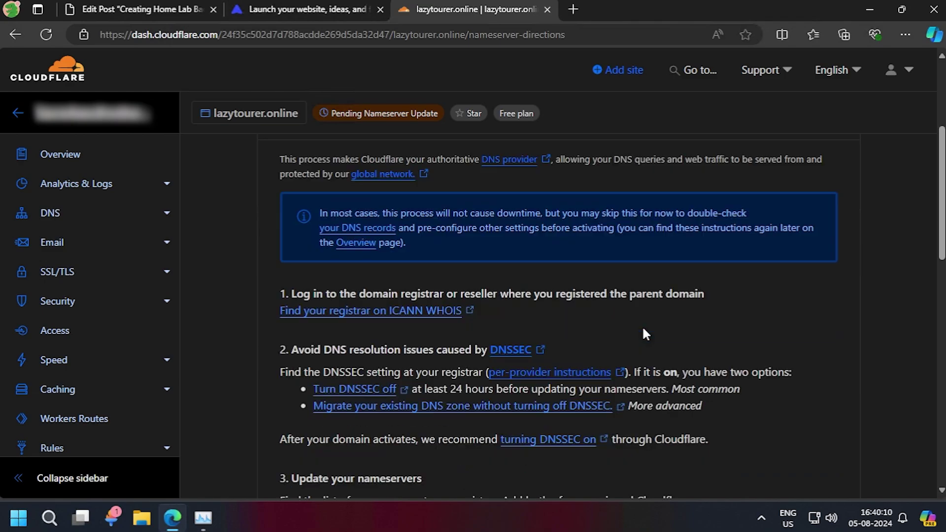
scroll(643, 334, down, 4)
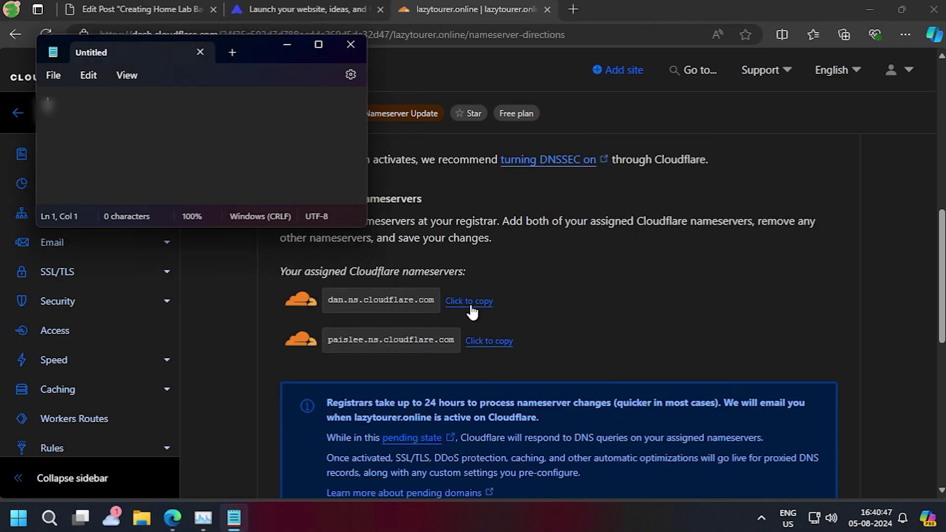
click(471, 301)
click(234, 523)
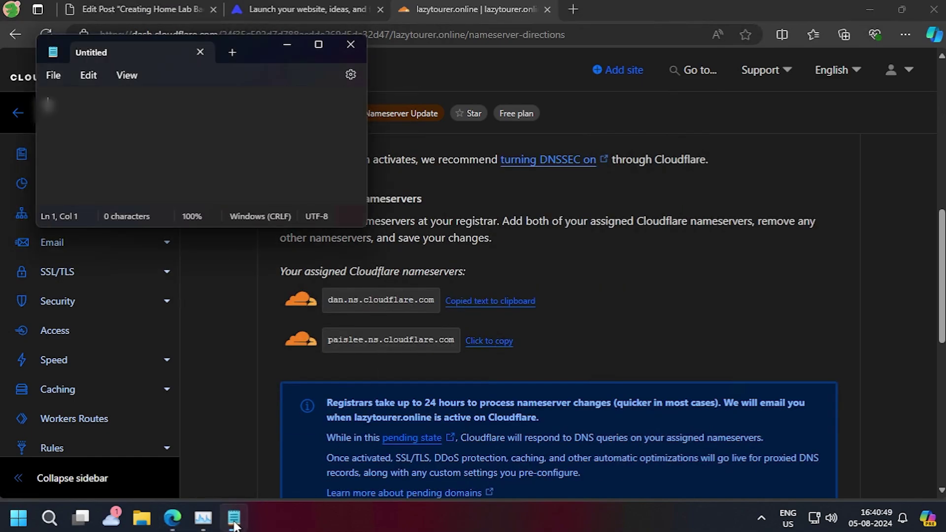
right_click(215, 127)
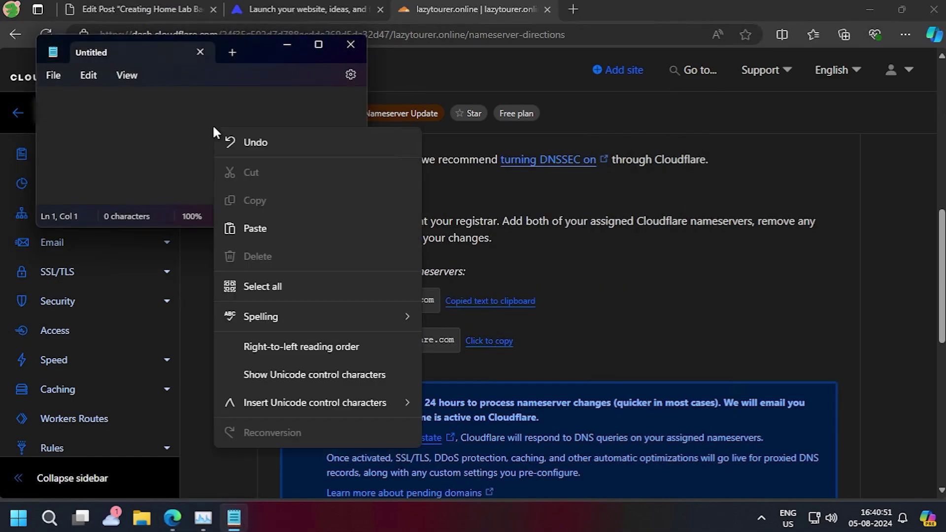
click(259, 232)
Step: Copy the second nameserver paislee.ns.cloudflare.com and continue past the nameserver instructions
click(499, 340)
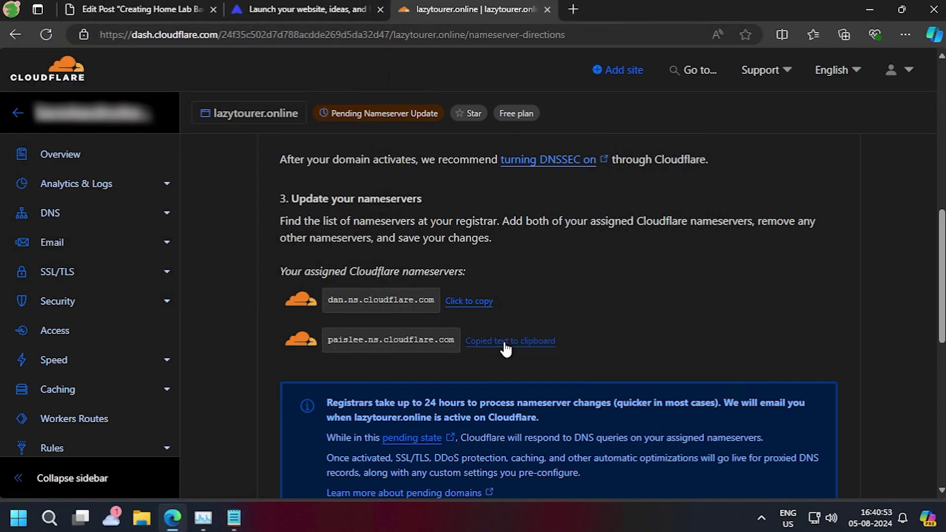
click(236, 520)
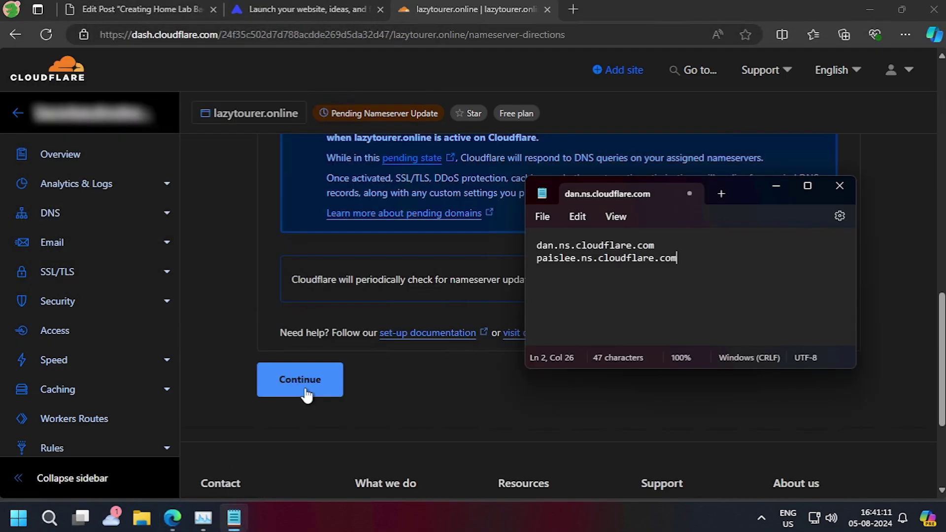
click(308, 391)
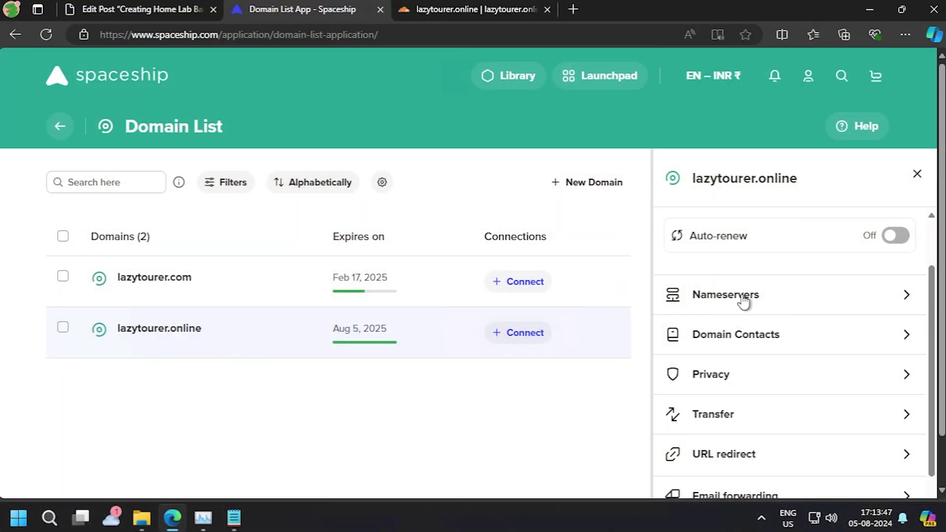
Step: Switch lazytourer.online to custom nameservers and enter dan.ns.cloudflare.com as the first
scroll(744, 302, down, 1)
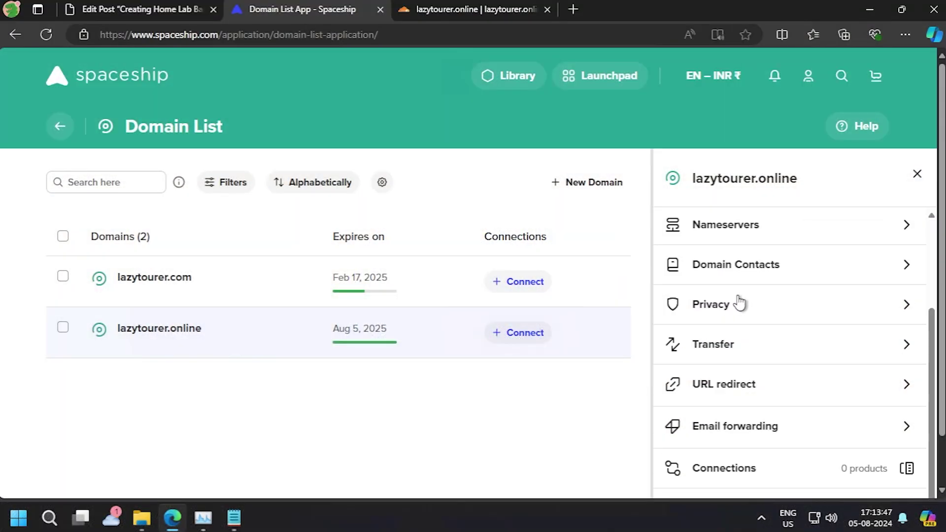
click(747, 232)
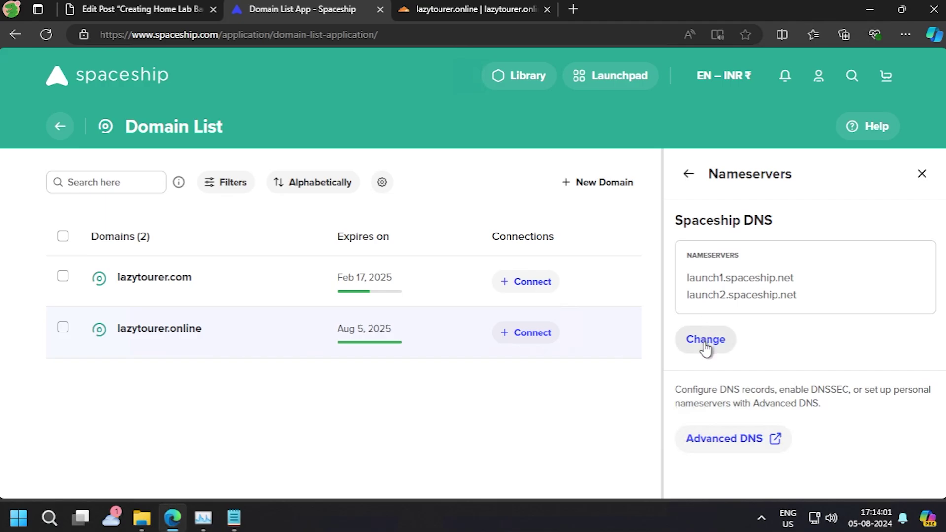
click(706, 346)
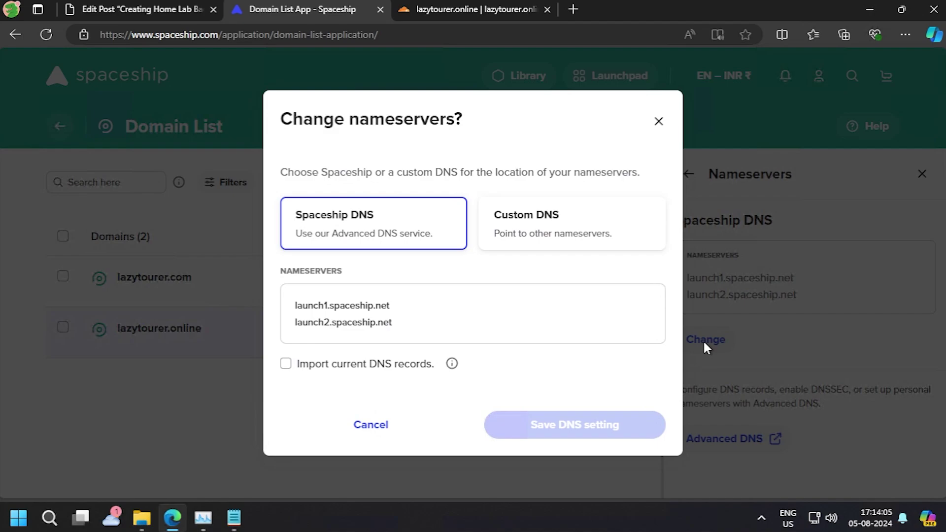
click(553, 228)
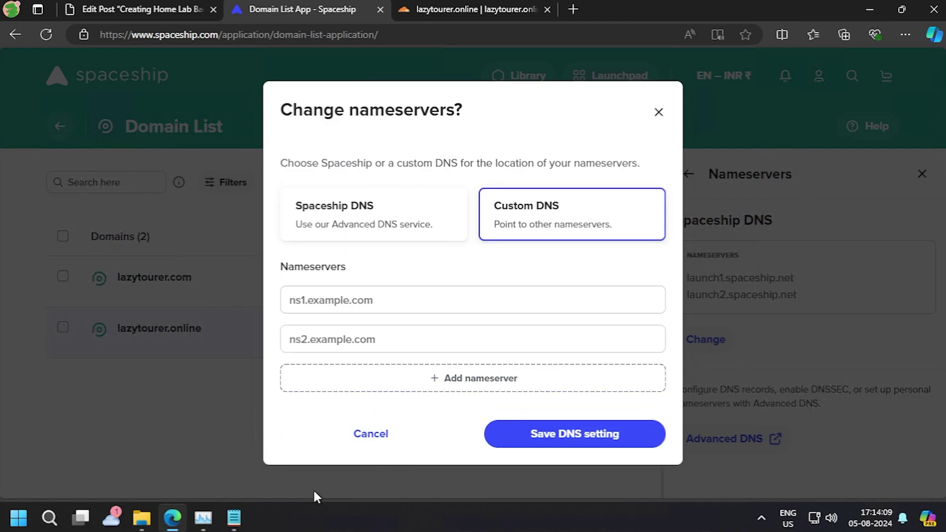
click(234, 518)
click(705, 245)
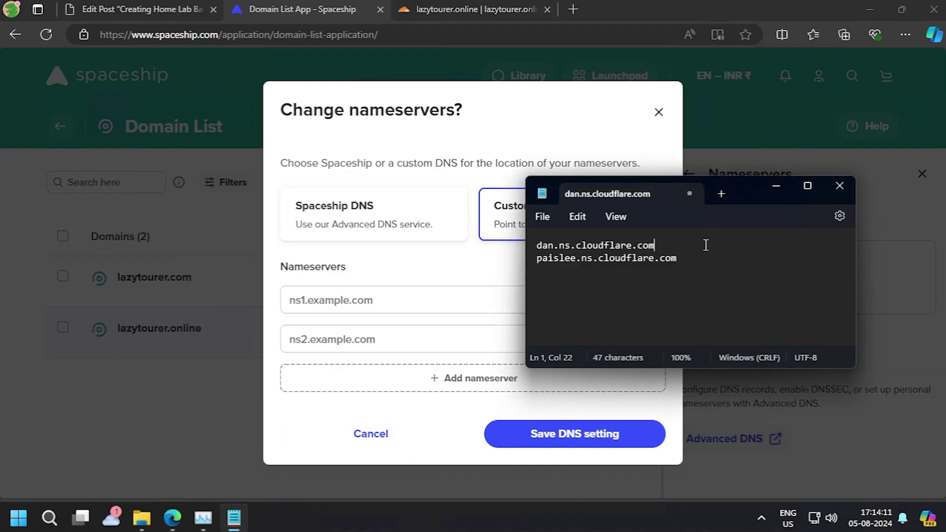
triple_click(706, 245)
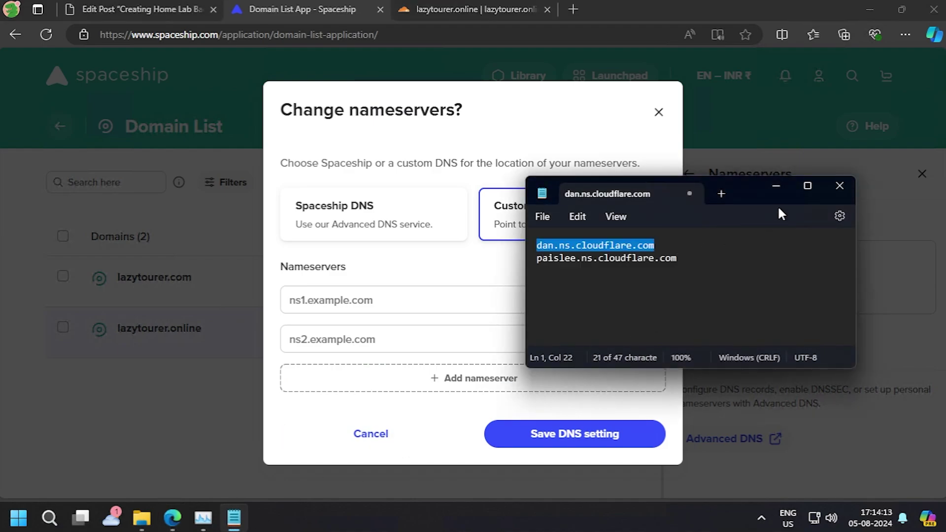
click(777, 187)
click(366, 291)
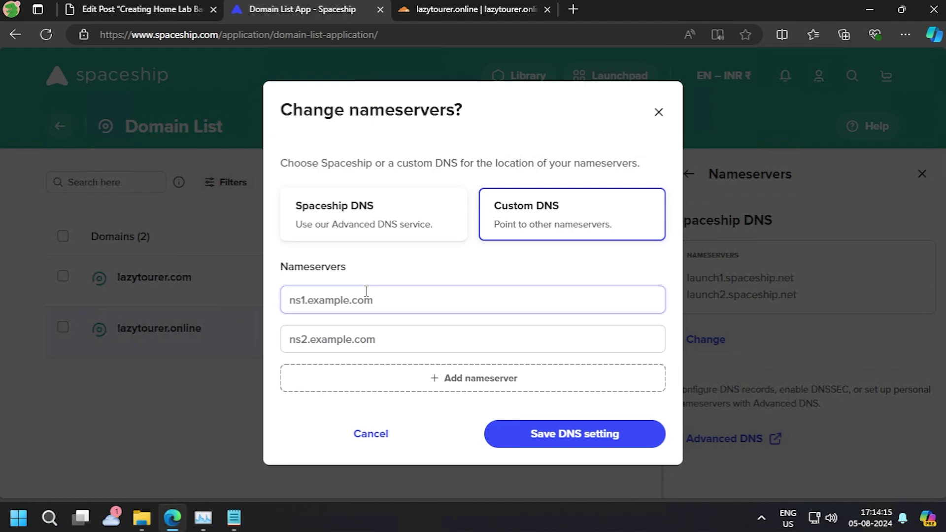
text(dan.ns.cloudflare.com)
Step: Enter paislee.ns.cloudflare.com as the second nameserver and save the DNS setting
click(235, 518)
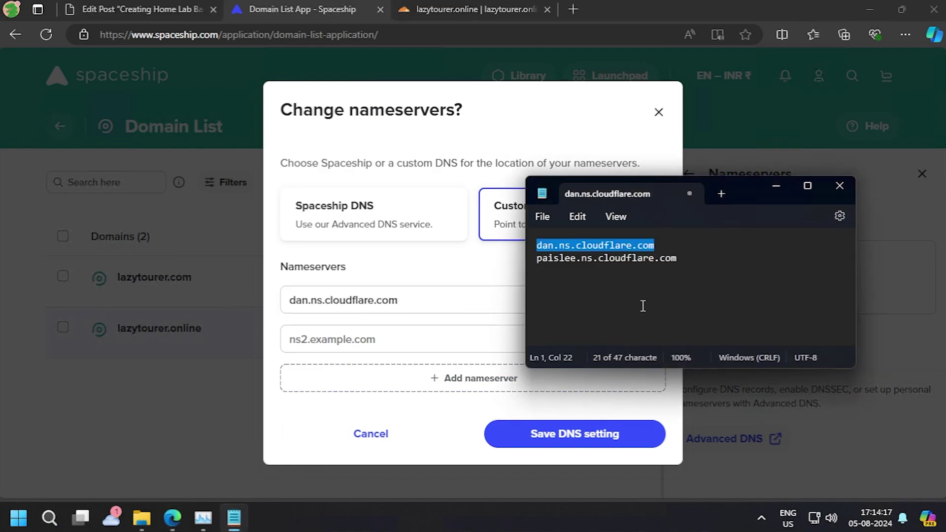
click(710, 261)
triple_click(712, 261)
key(ctrl+c)
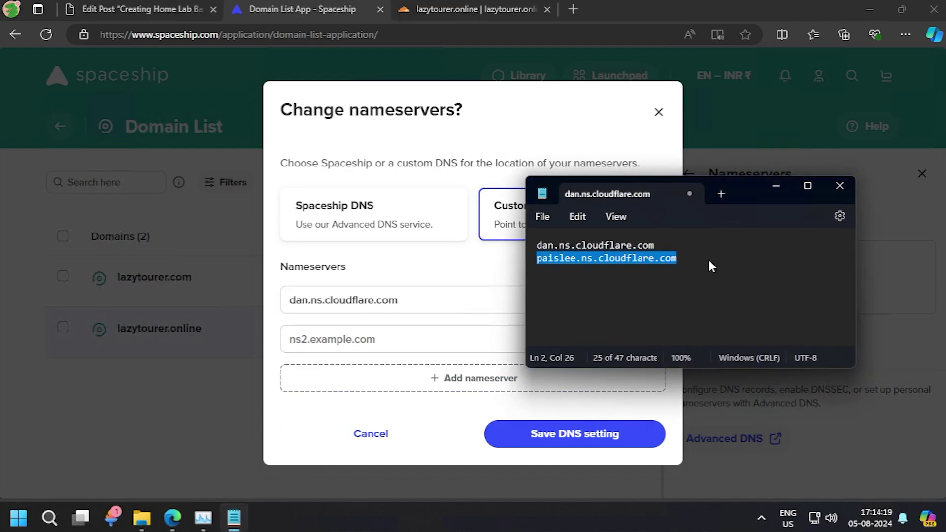
click(776, 187)
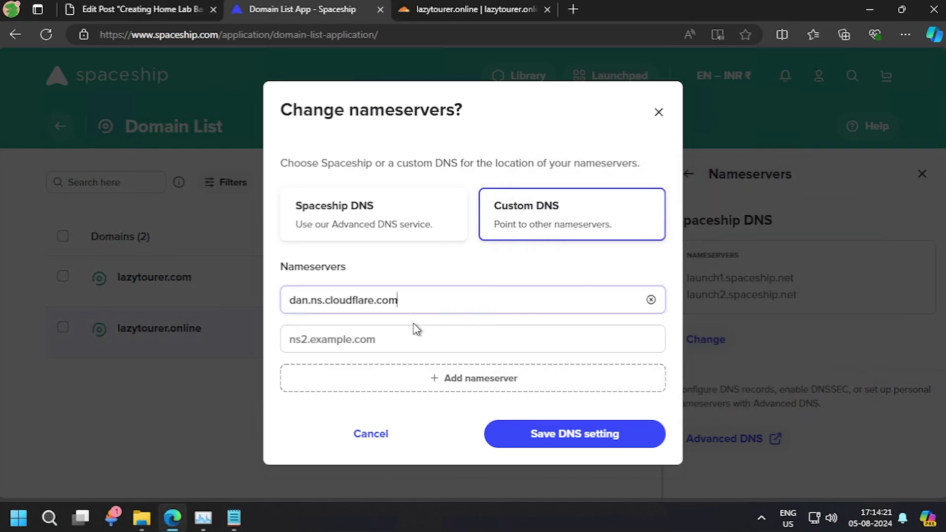
click(410, 332)
key(ctrl+v)
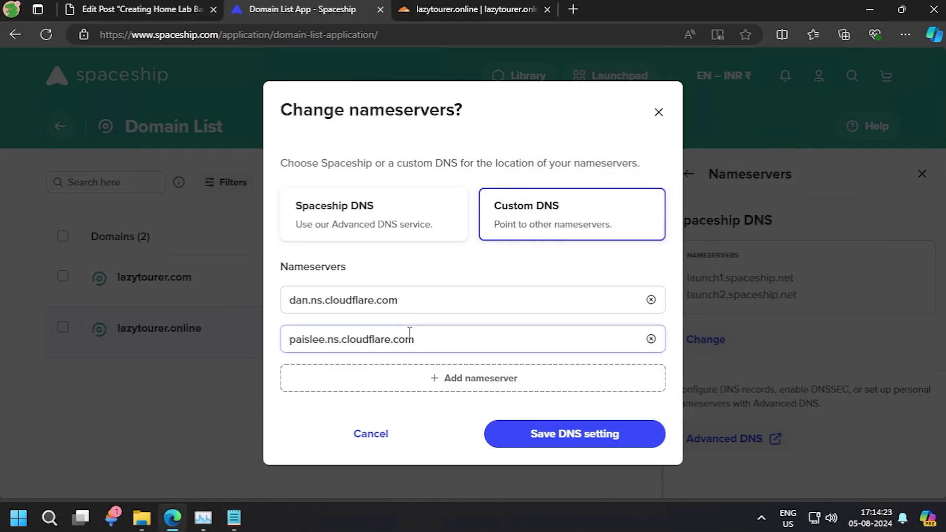
click(567, 437)
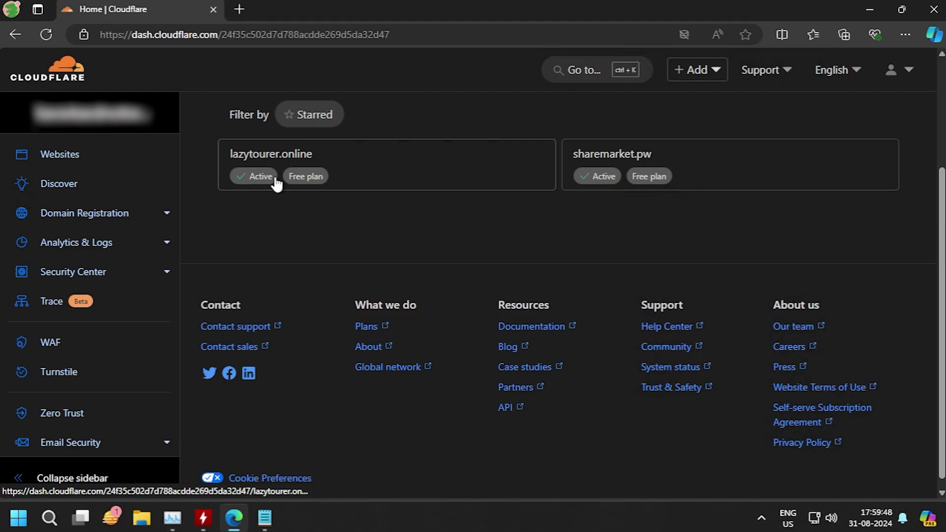
Step: Open Zero Trust from the Cloudflare dashboard sidebar
click(71, 416)
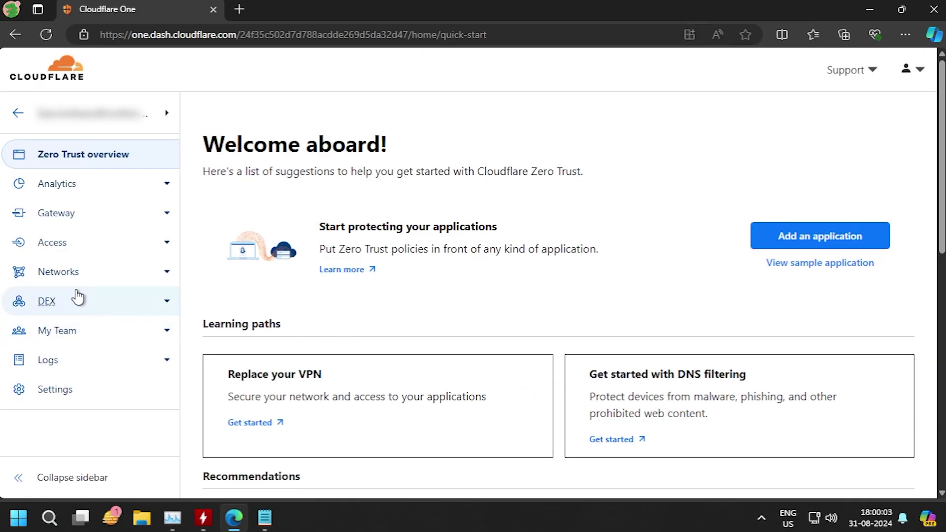
Step: Create a new Cloudflared tunnel named Hunky_Kolkata from the Tunnels page and save it
click(167, 277)
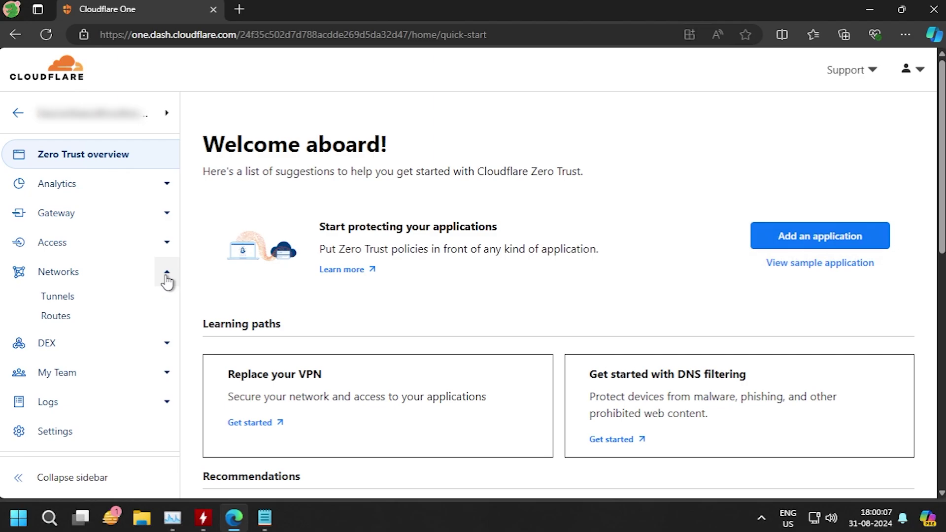
click(58, 297)
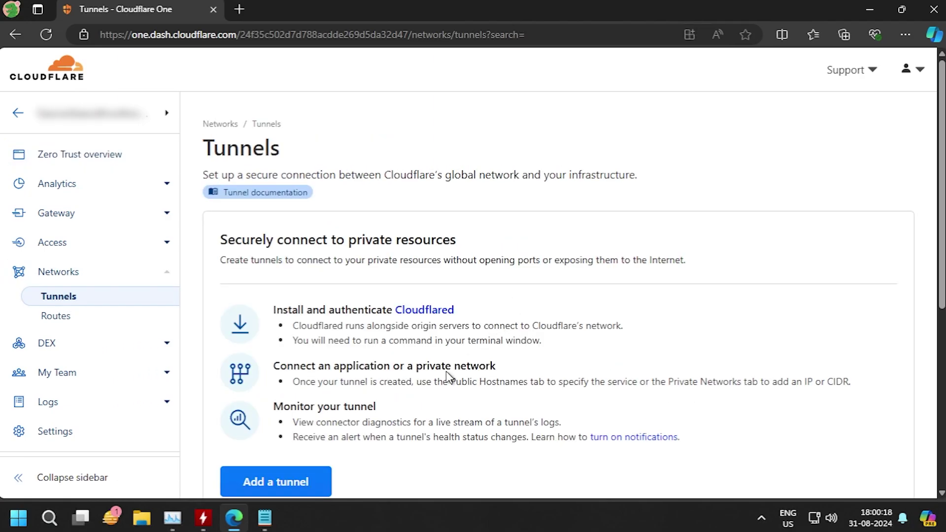
click(295, 485)
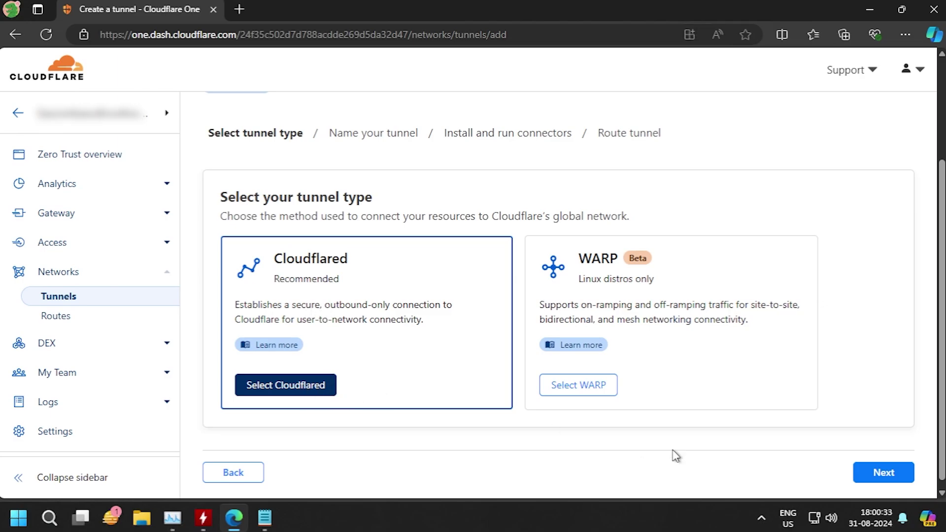
click(907, 475)
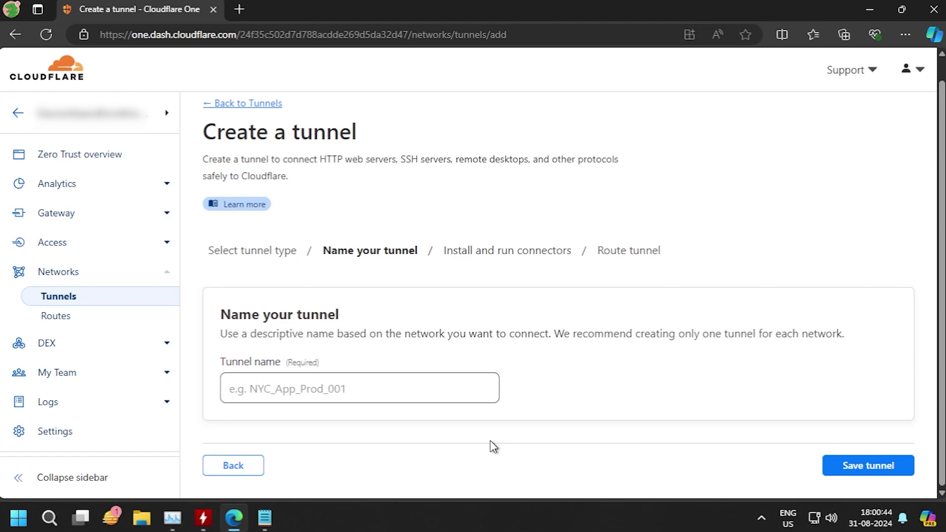
text(Hunky_Kolkata)
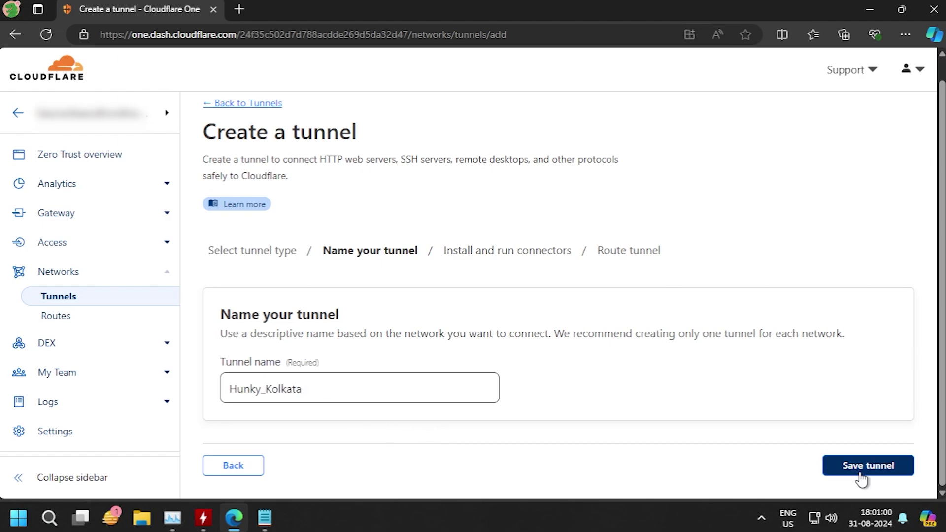
click(862, 475)
Step: Copy the cloudflared.exe service install command and paste it into a blank Notepad document
scroll(803, 393, down, 2)
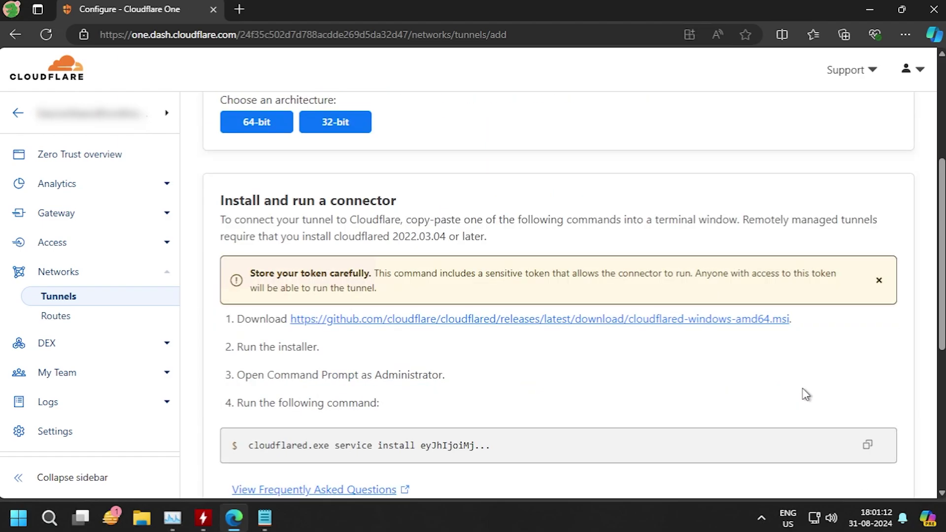
scroll(803, 393, down, 1)
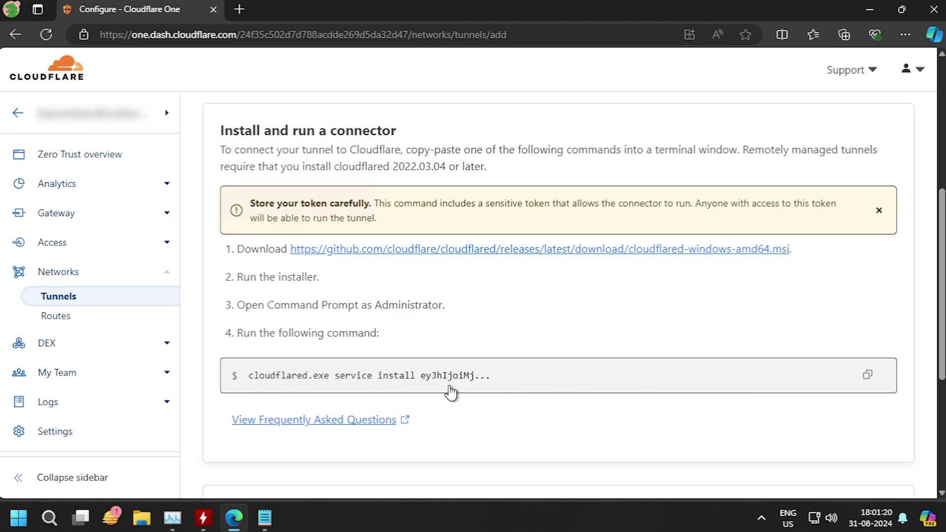
click(868, 380)
click(264, 527)
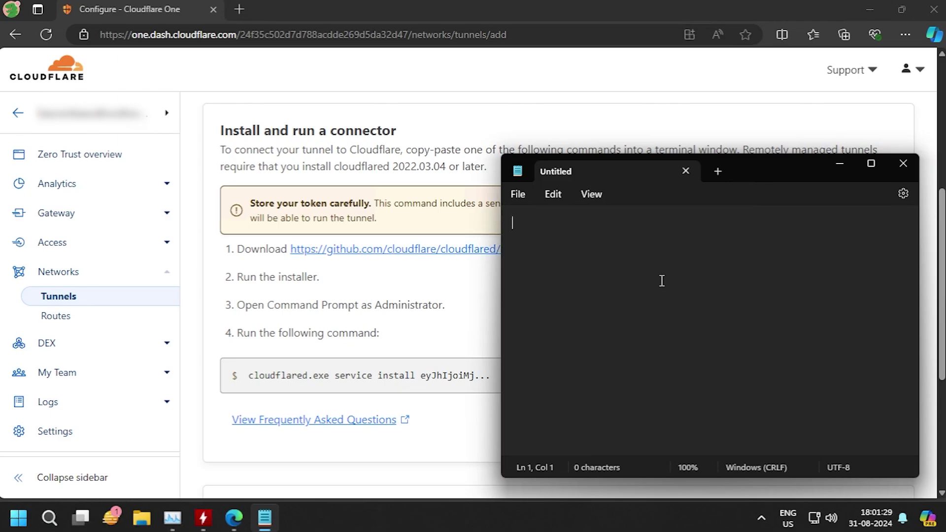
right_click(599, 245)
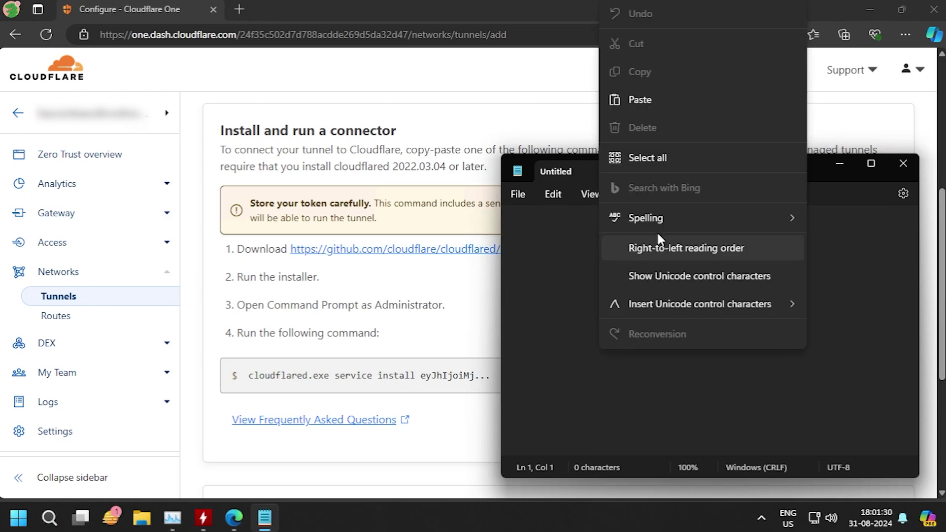
click(641, 100)
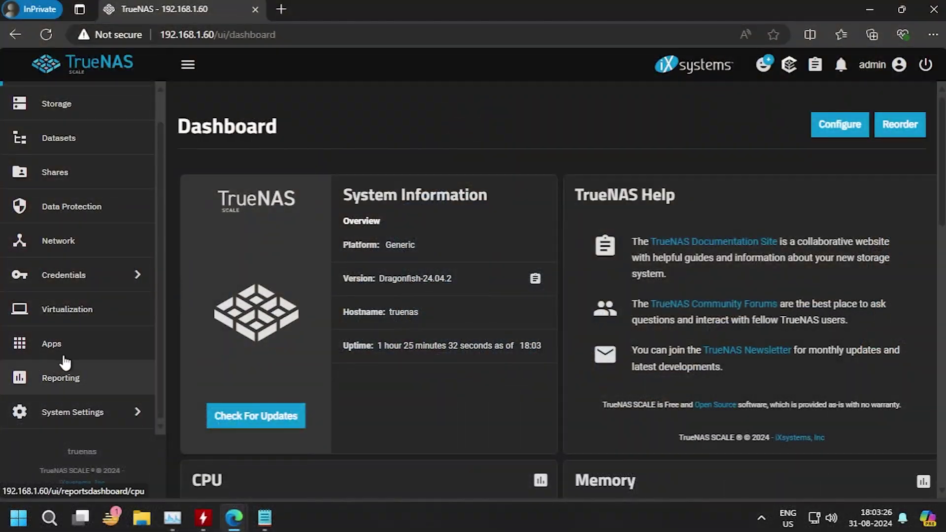
Step: Open the Installed applications page in TrueNAS SCALE after the presenter's explanation
click(64, 355)
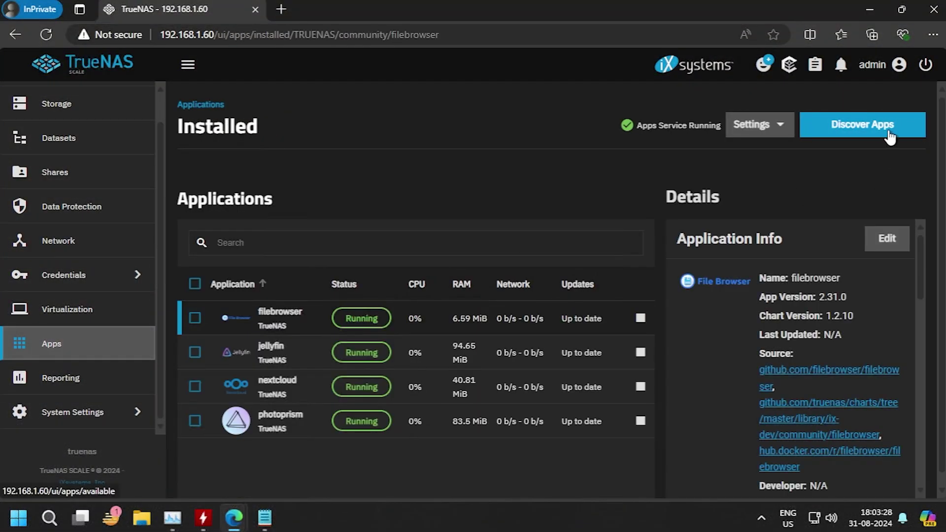
Step: Search the app catalogue for 'cloudfl' and start installing Cloudflared
click(890, 138)
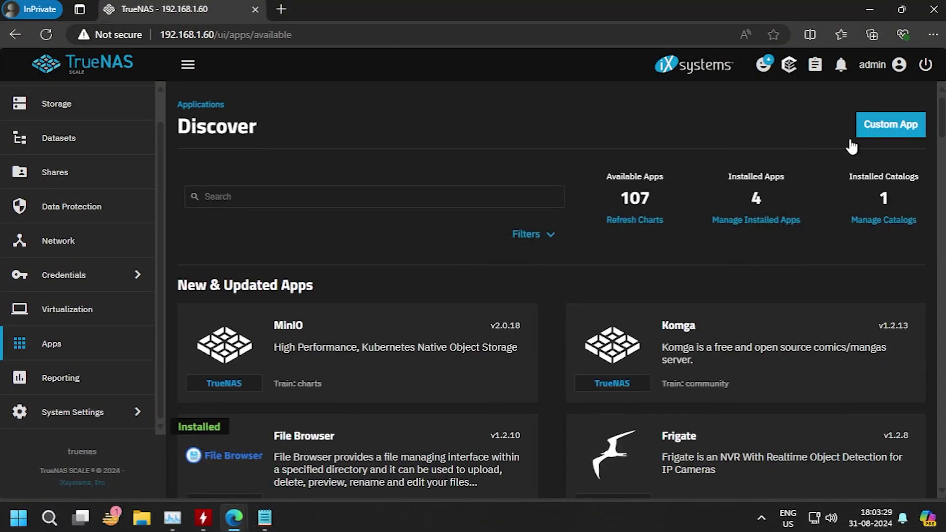
click(333, 197)
text(clo)
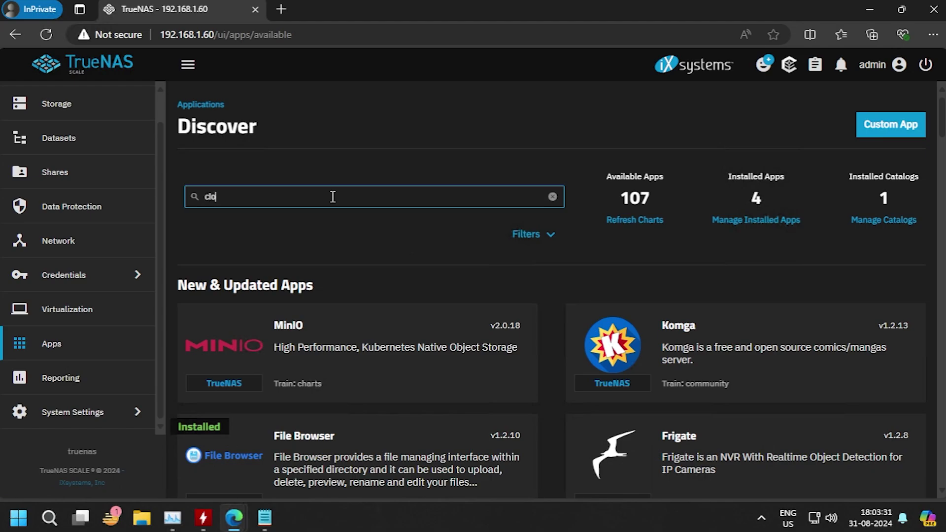
text(udfl)
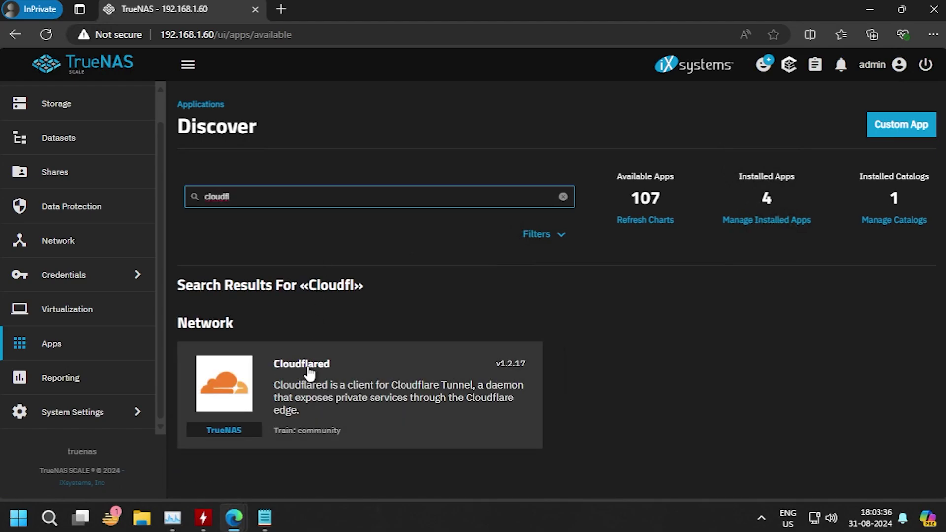
click(323, 394)
click(246, 291)
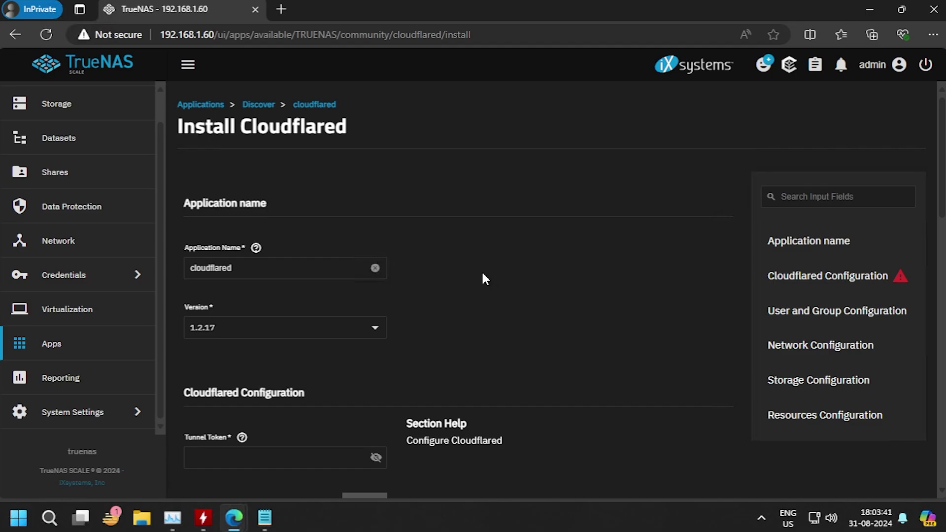
Step: Paste the tunnel token from the Notepad command into Tunnel Token and install the app
scroll(483, 274, down, 4)
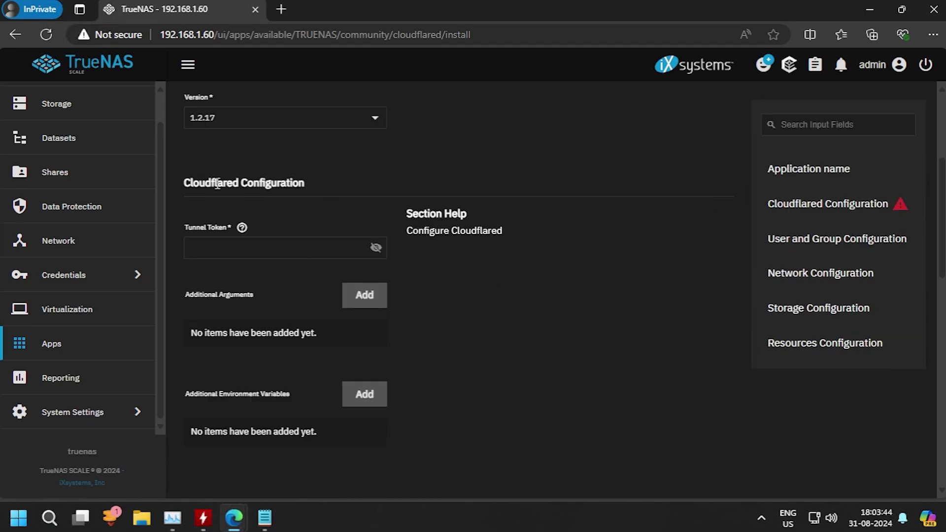
drag(186, 182, 332, 177)
click(191, 231)
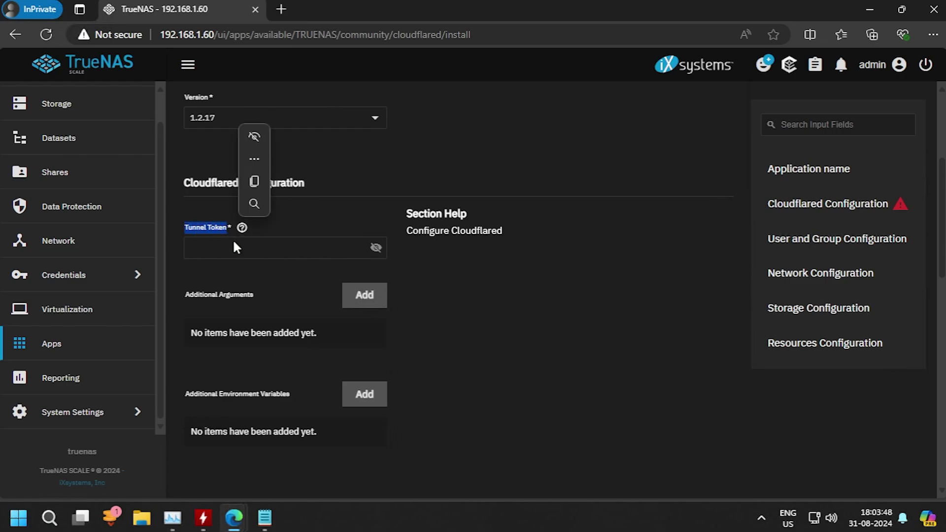
click(355, 256)
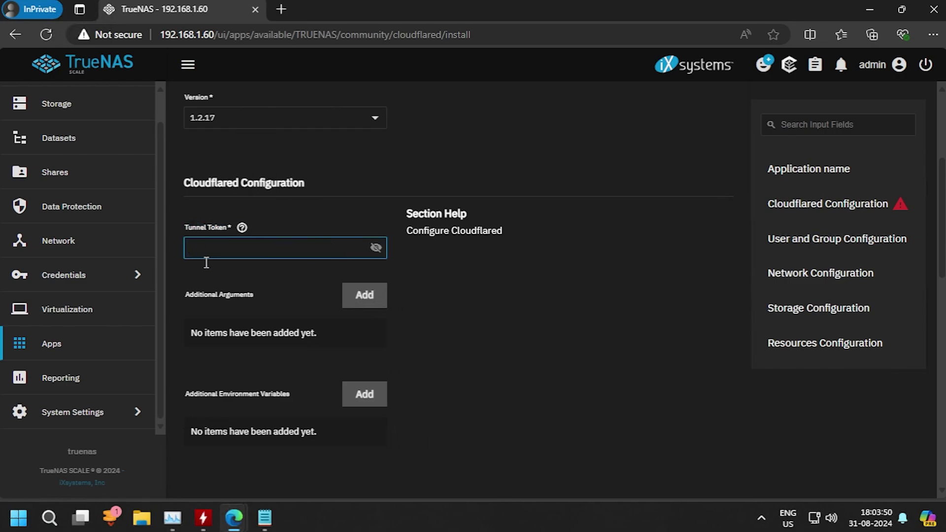
click(272, 521)
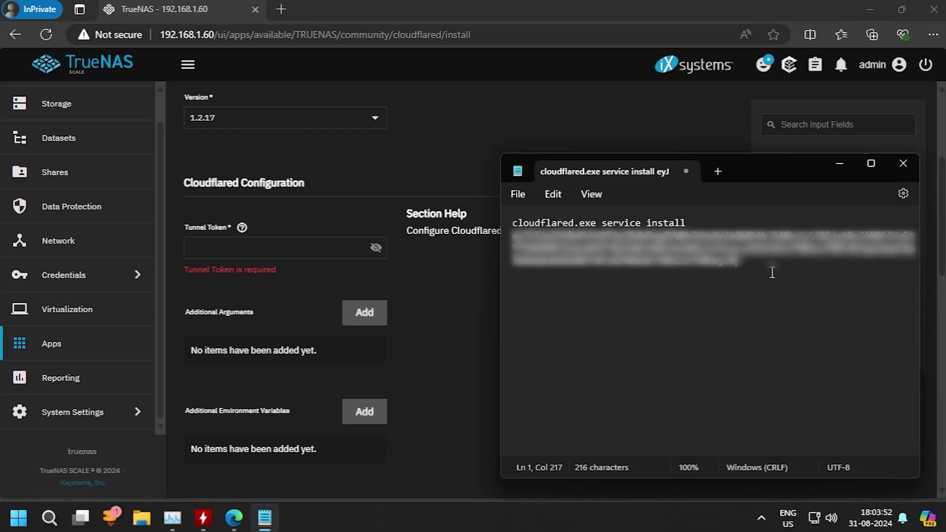
drag(754, 268, 496, 238)
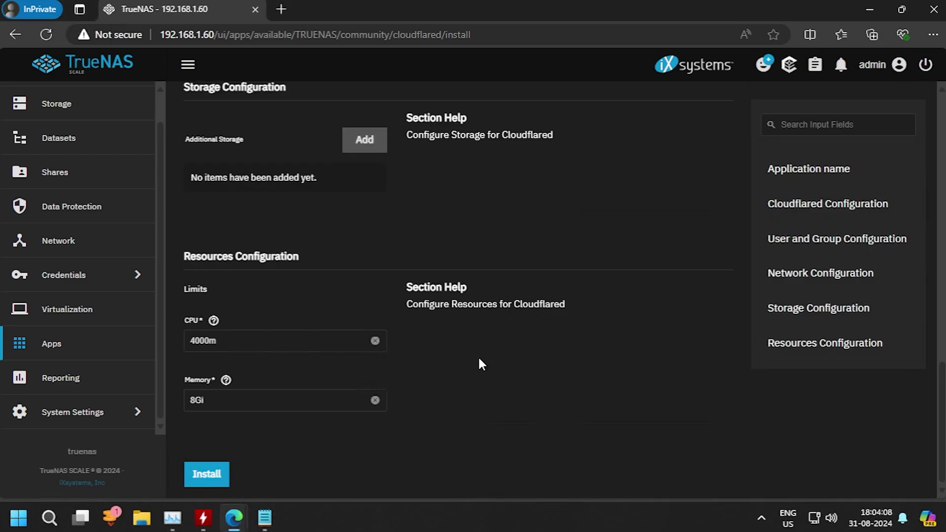
click(212, 475)
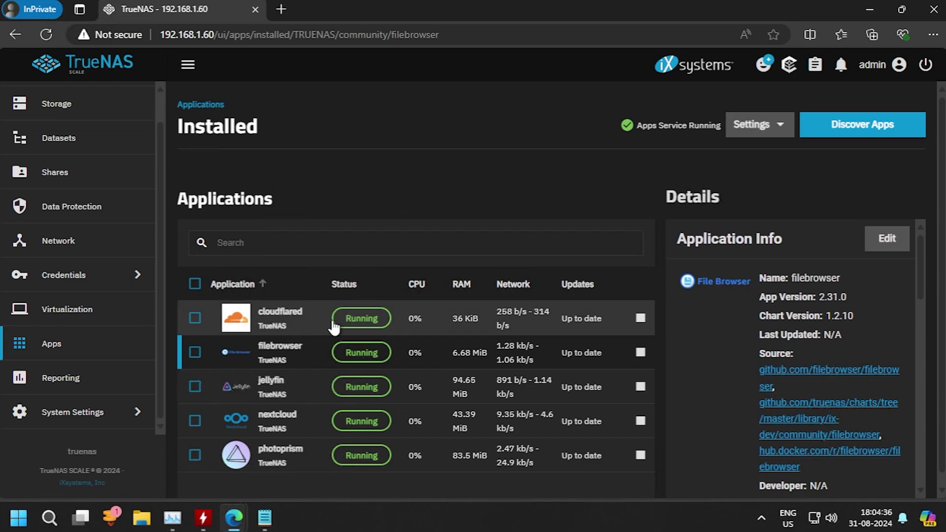
Step: Return to the connected Hunky_Kolkata tunnel setup and proceed to the Route Traffic step
mouse_move(237, 521)
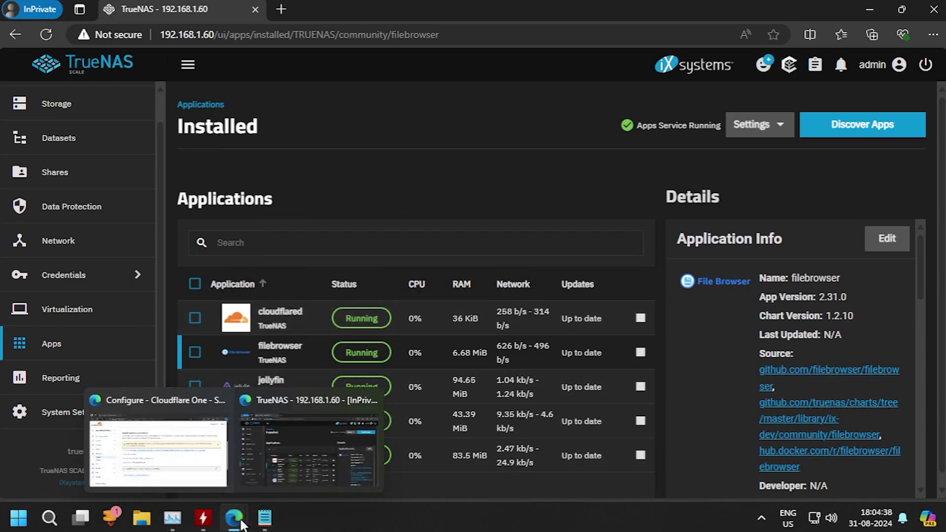
click(197, 458)
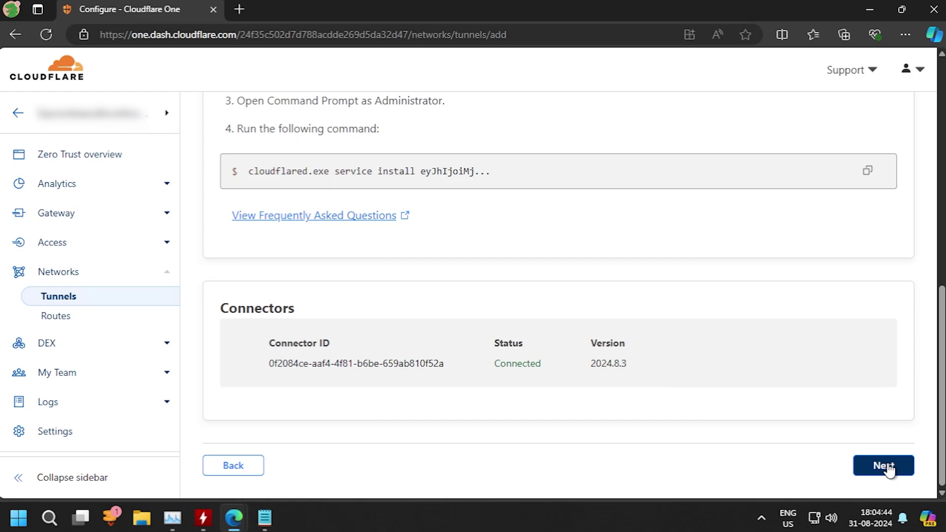
click(887, 466)
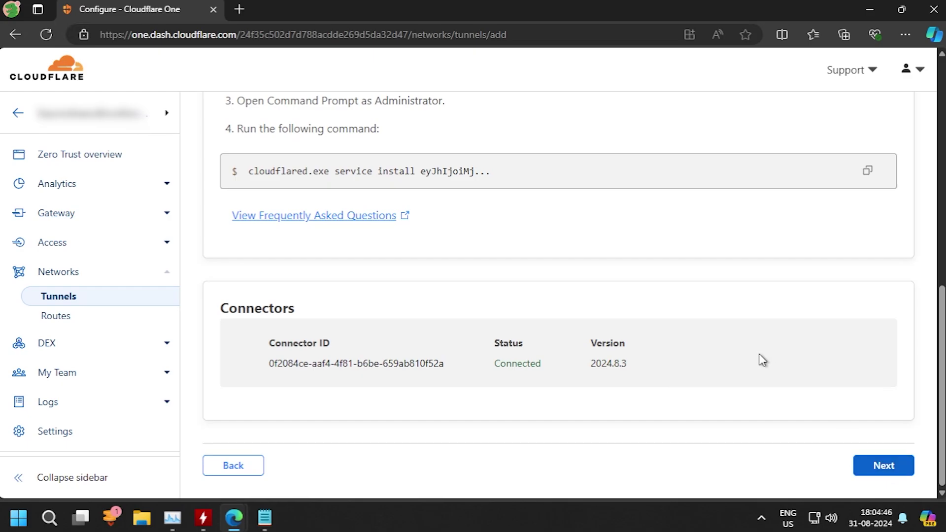
scroll(775, 383, down, 1)
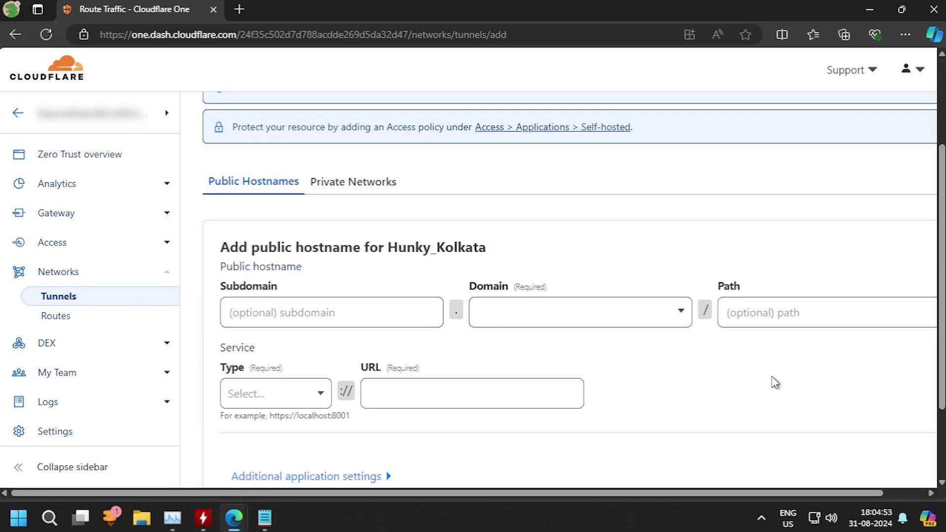
scroll(776, 383, down, 1)
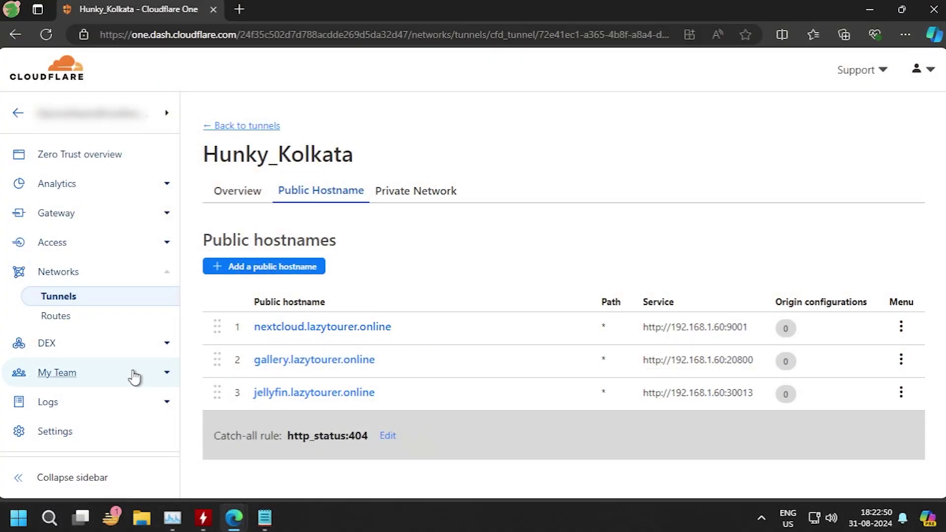
click(58, 301)
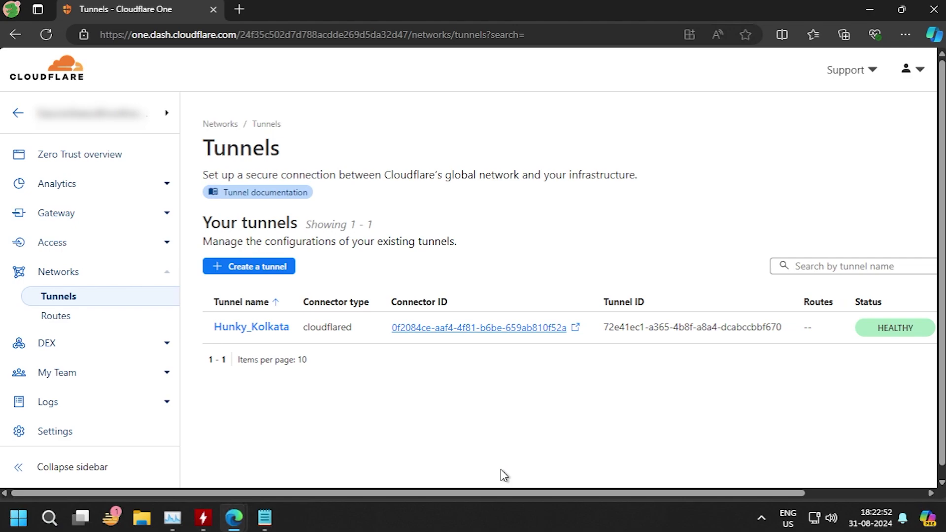
drag(524, 495, 757, 490)
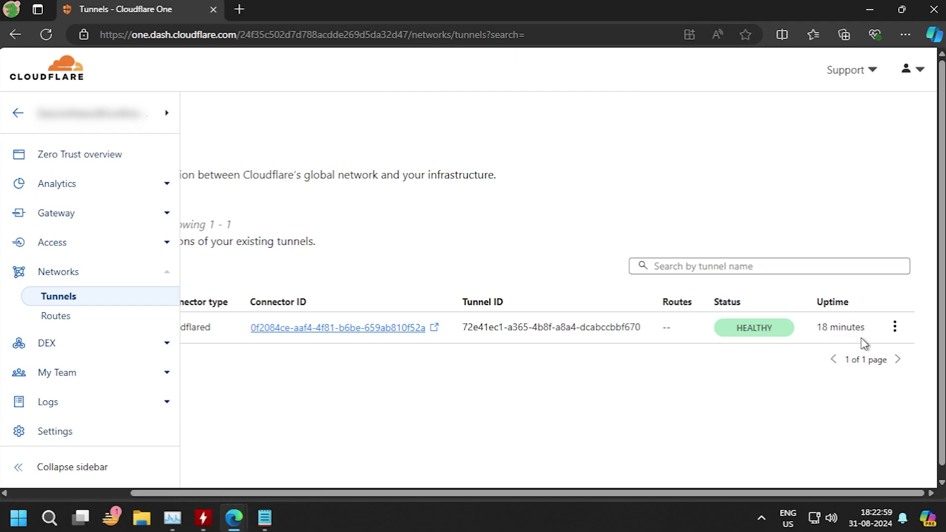
click(895, 328)
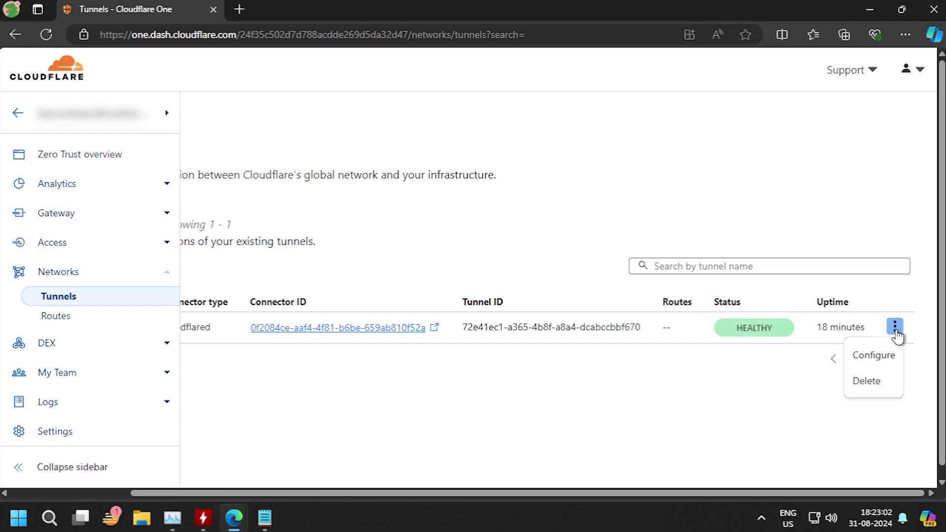
click(885, 358)
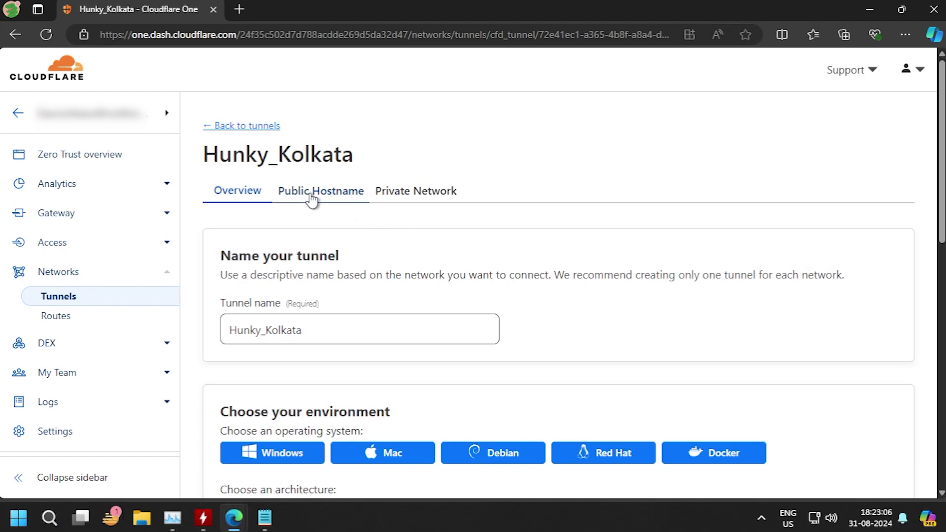
click(312, 196)
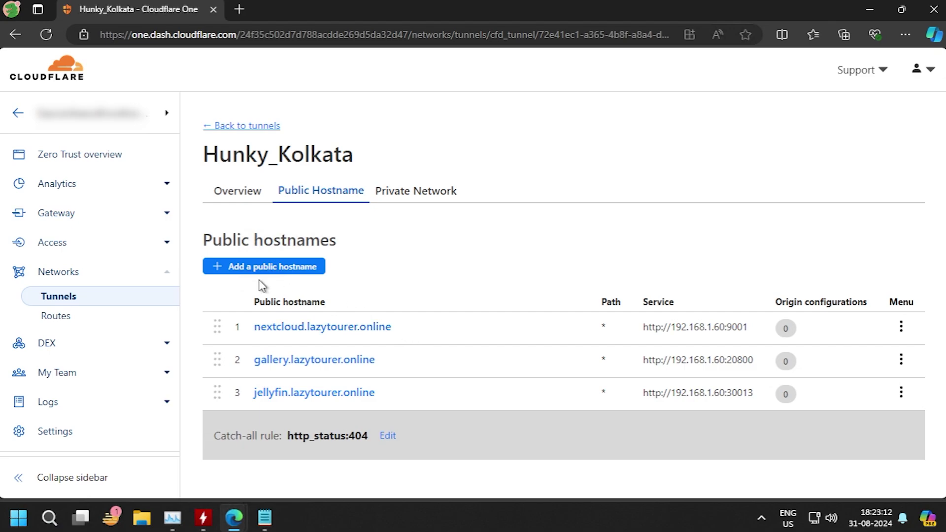
Step: Start a public hostname on lazytourer.online with HTTP service, then abandon it for the Tunnels list
click(286, 271)
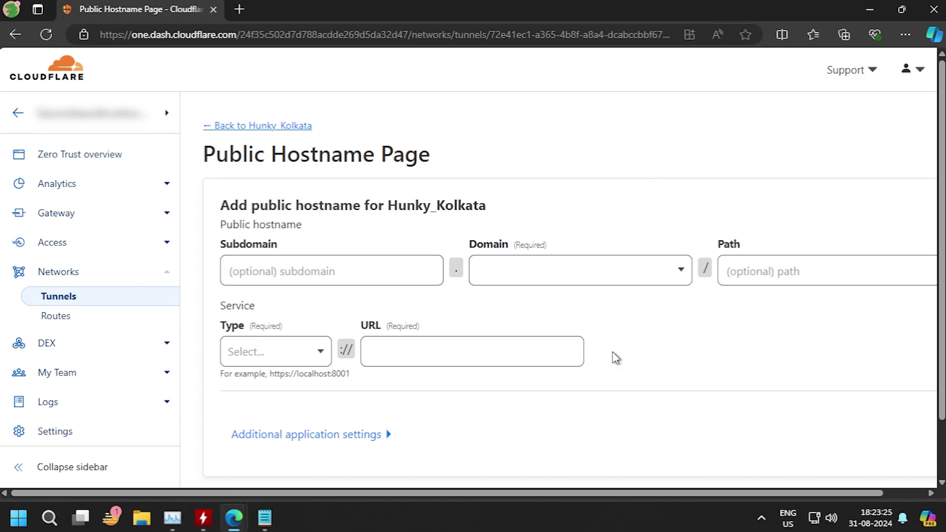
click(601, 284)
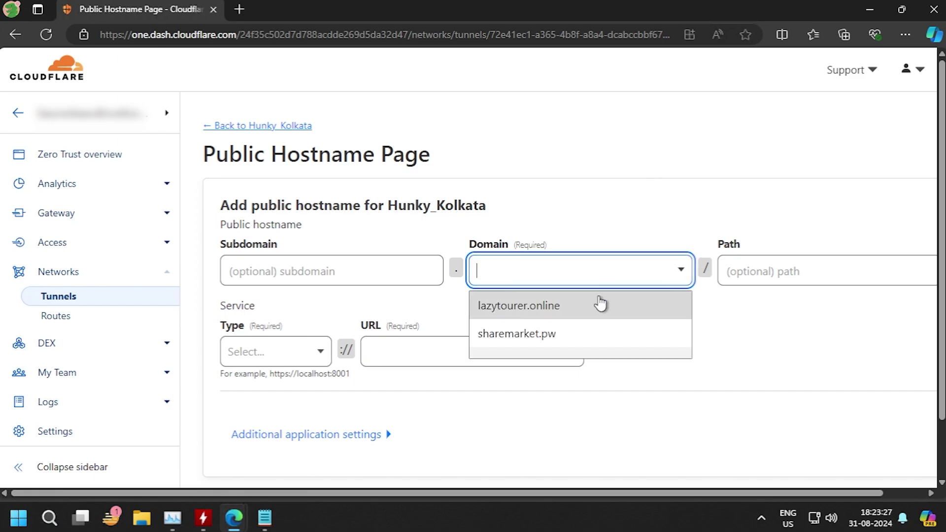
click(600, 303)
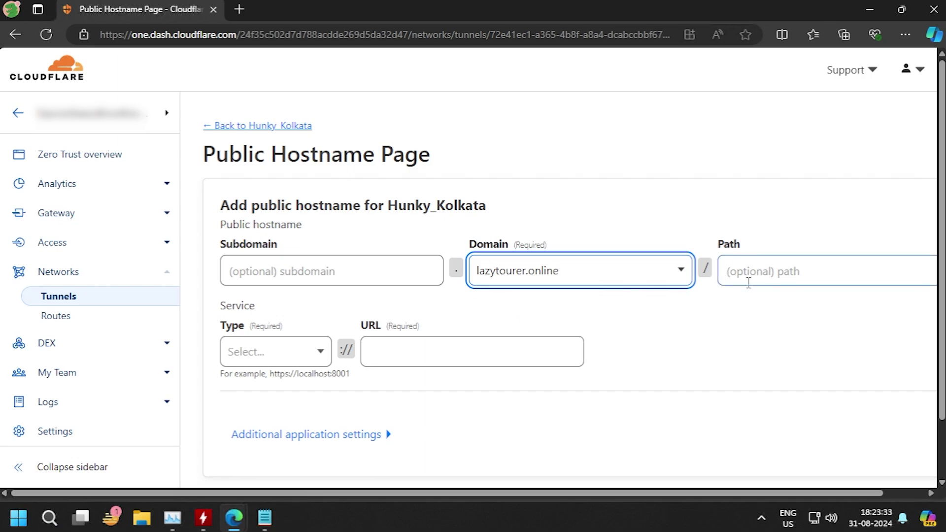
click(318, 356)
click(266, 361)
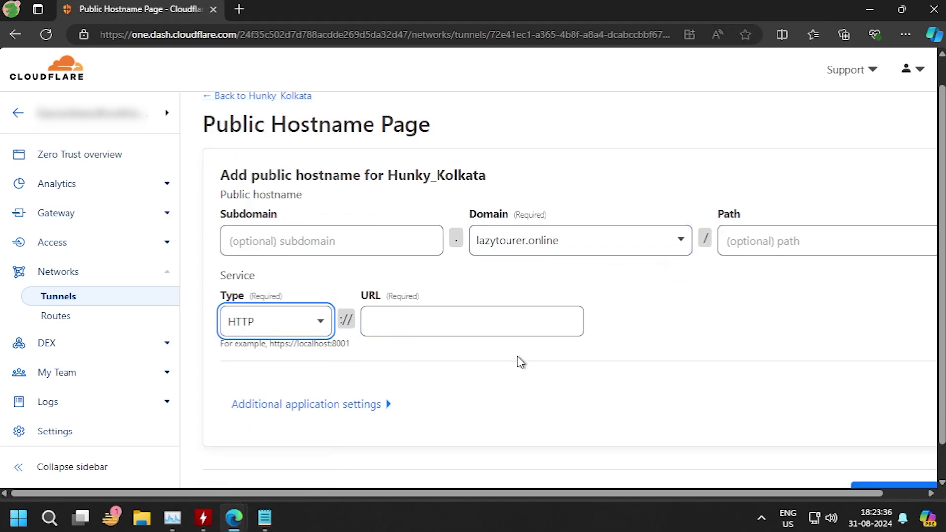
click(437, 319)
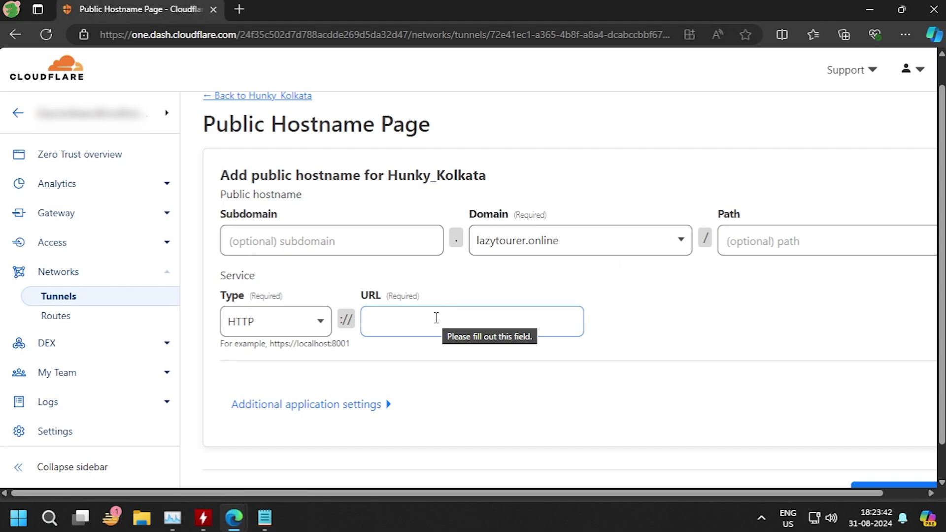
scroll(622, 397, down, 1)
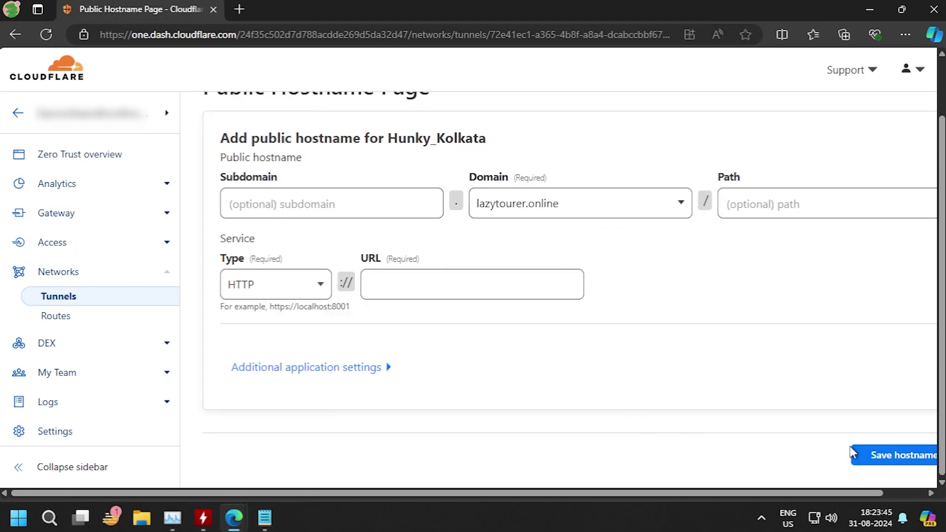
click(46, 296)
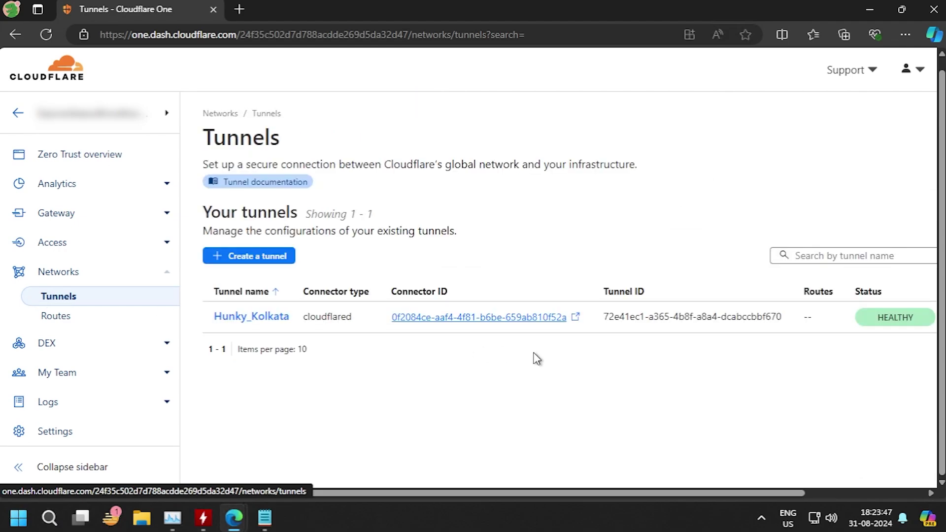
Step: Open the Hunky_Kolkata tunnel's configuration on its Public Hostname tab
scroll(907, 320, right, 3)
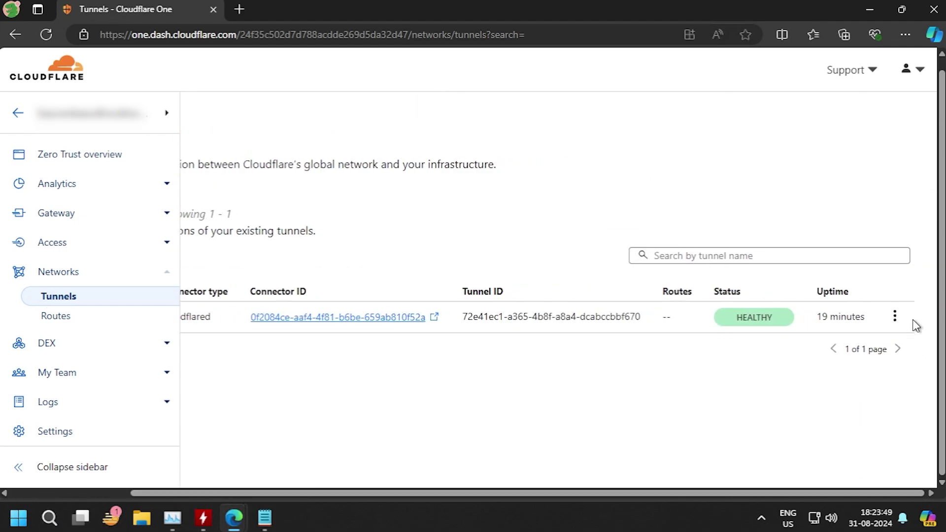
click(895, 316)
click(880, 345)
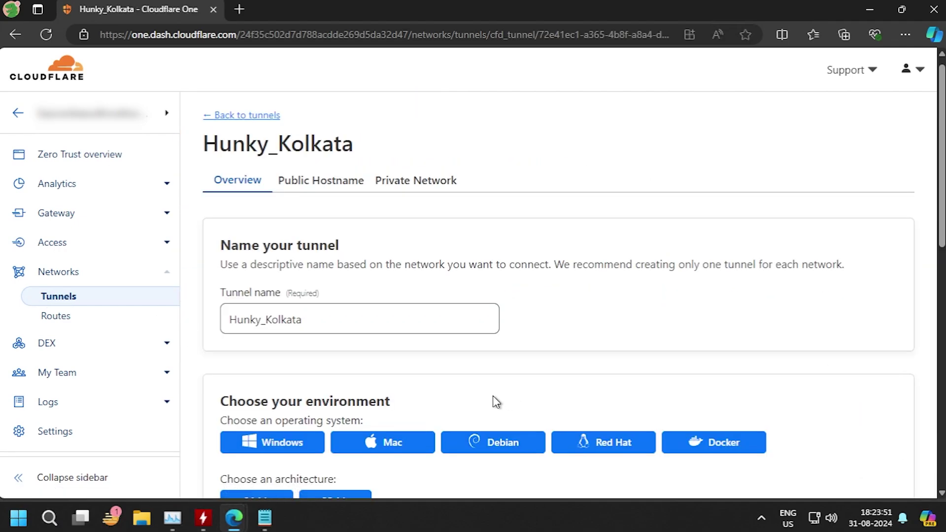
scroll(493, 402, down, 10)
scroll(493, 395, up, 9)
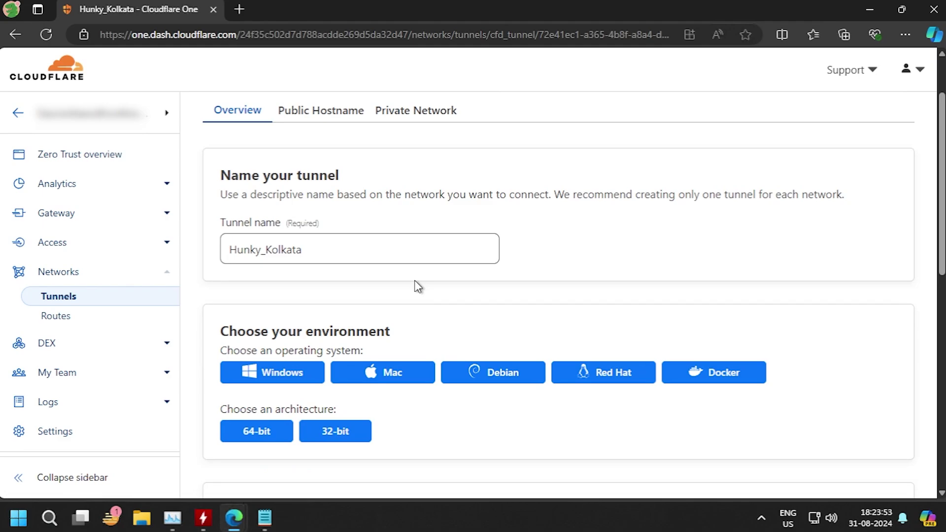
click(321, 112)
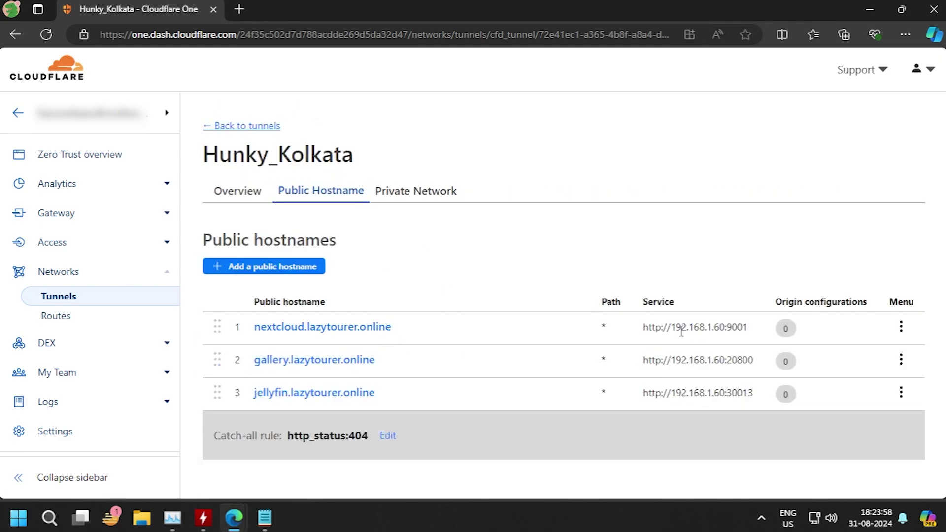
Step: Highlight the nextcloud, gallery and jellyfin service addresses in turn
drag(679, 330, 749, 340)
click(741, 355)
drag(749, 362, 686, 362)
click(717, 379)
drag(755, 395, 683, 396)
click(741, 411)
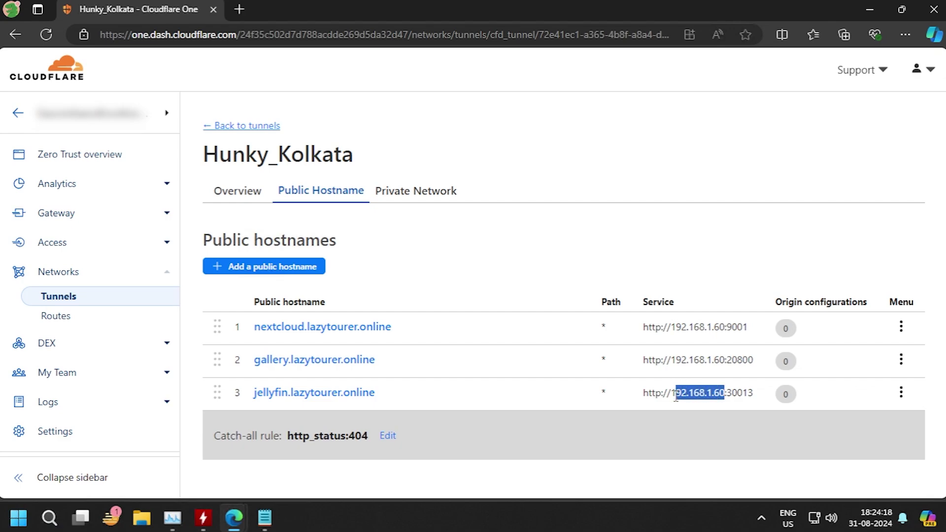
click(677, 417)
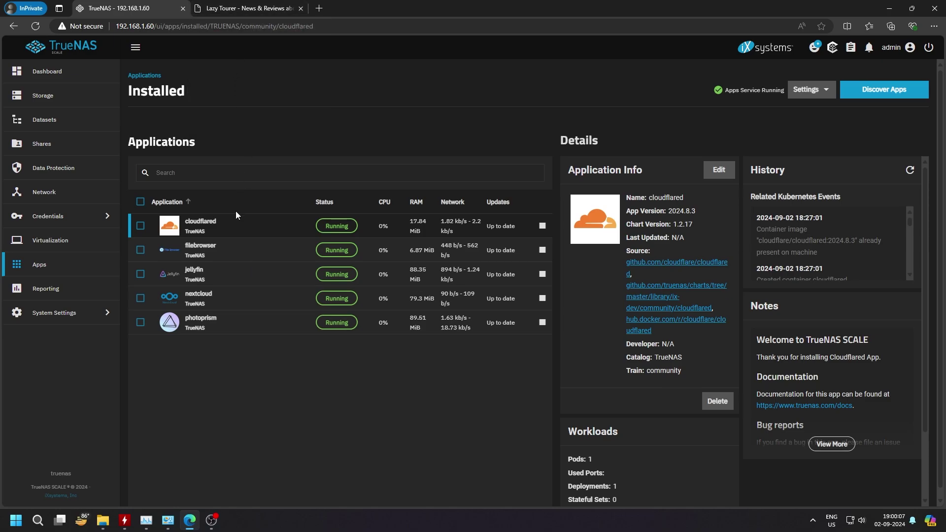
Step: Load the Lazy Tourer home lab backup server article and open the TrueNAS System Settings Shell
click(246, 8)
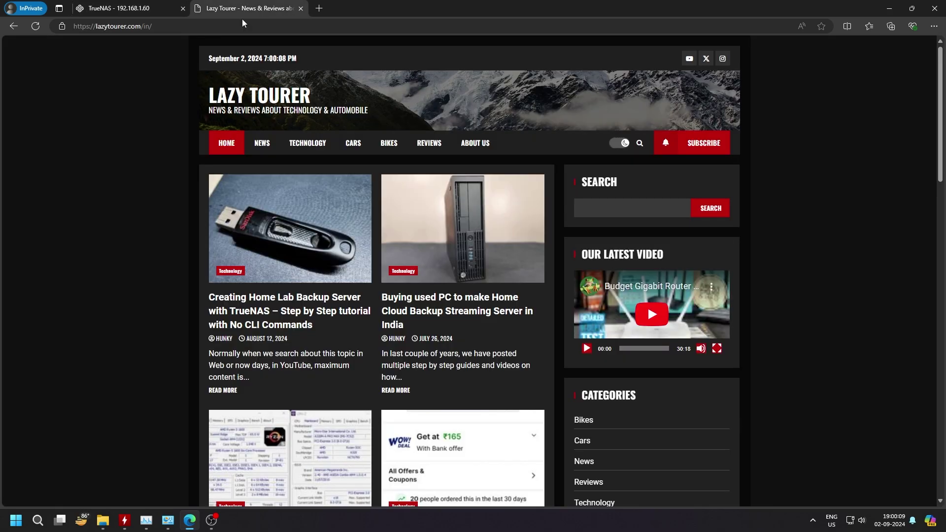
click(279, 328)
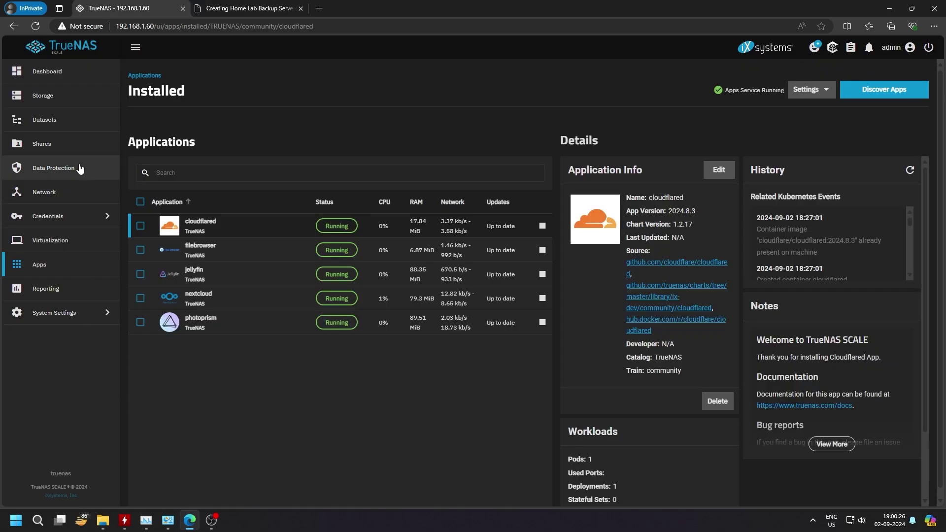
click(55, 314)
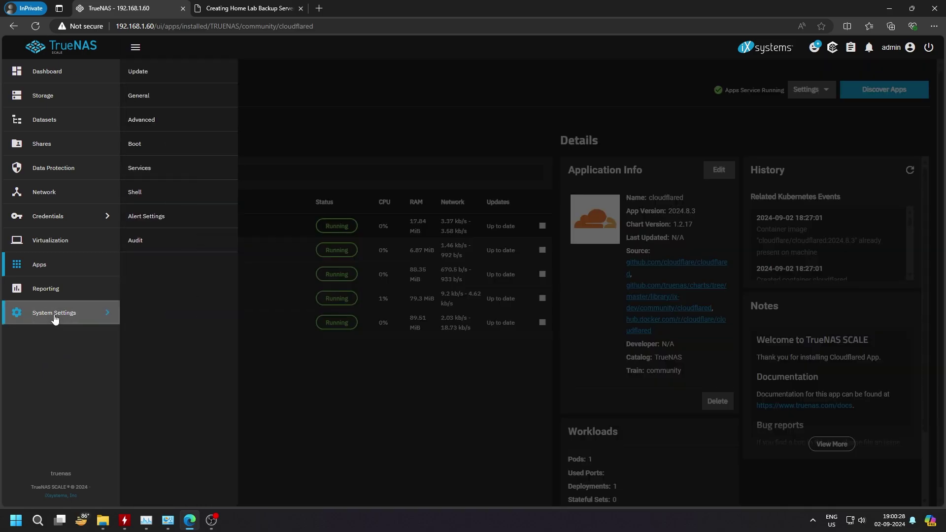
click(147, 198)
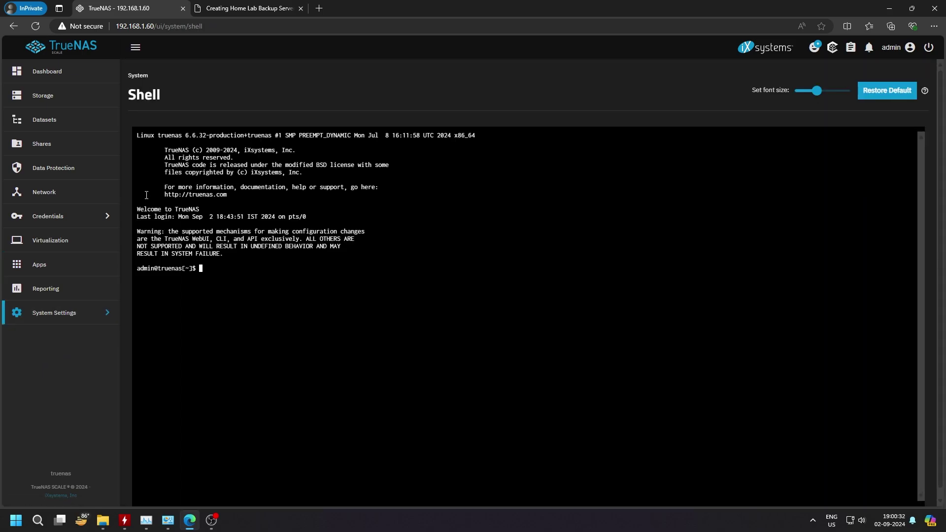
click(244, 8)
Step: Copy the 'sudo su' command from the guide article
scroll(198, 152, up, 4)
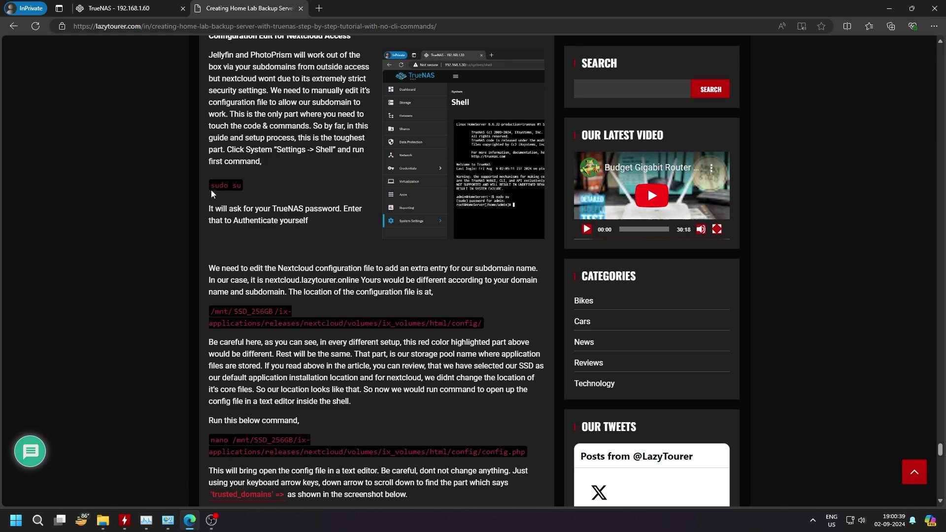
key(ctrl+Tab)
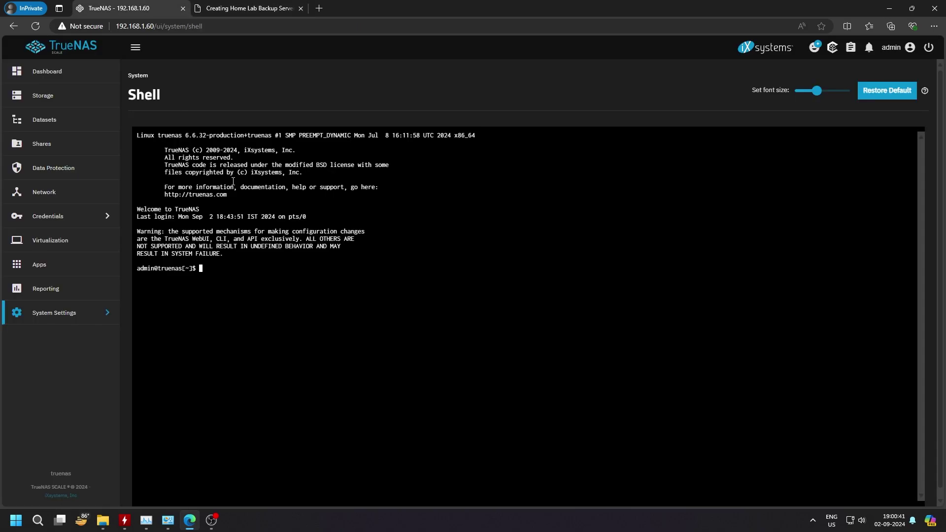
click(207, 4)
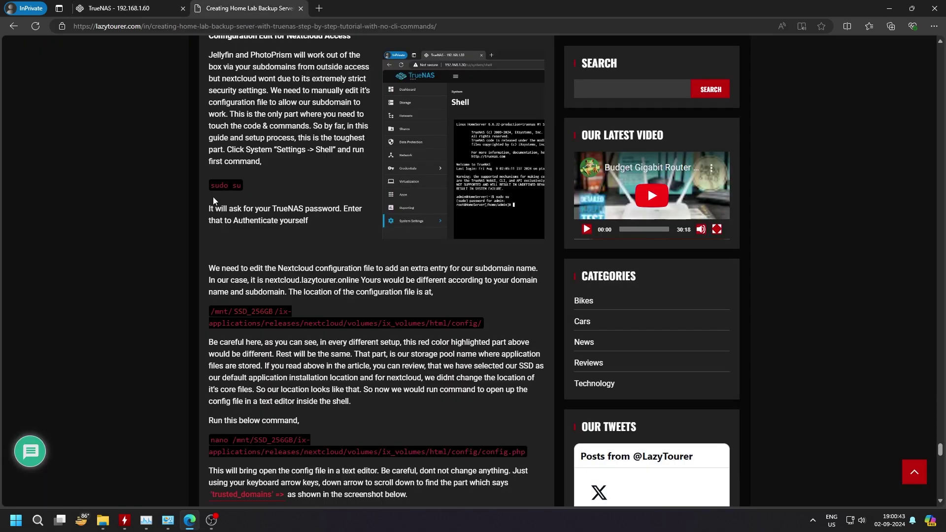
drag(242, 187, 211, 187)
key(ctrl+c)
Step: Paste and run 'sudo su' in the TrueNAS shell, entering the admin password
click(142, 5)
right_click(332, 283)
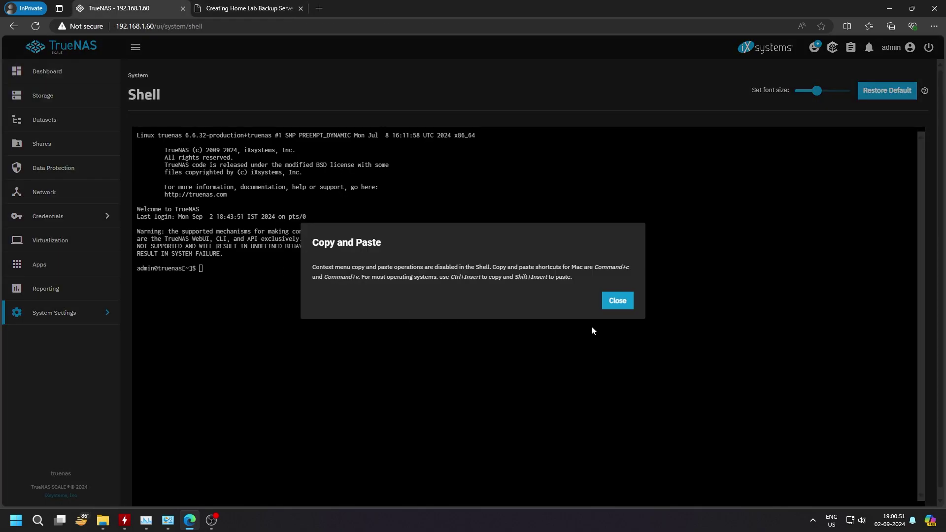
click(616, 300)
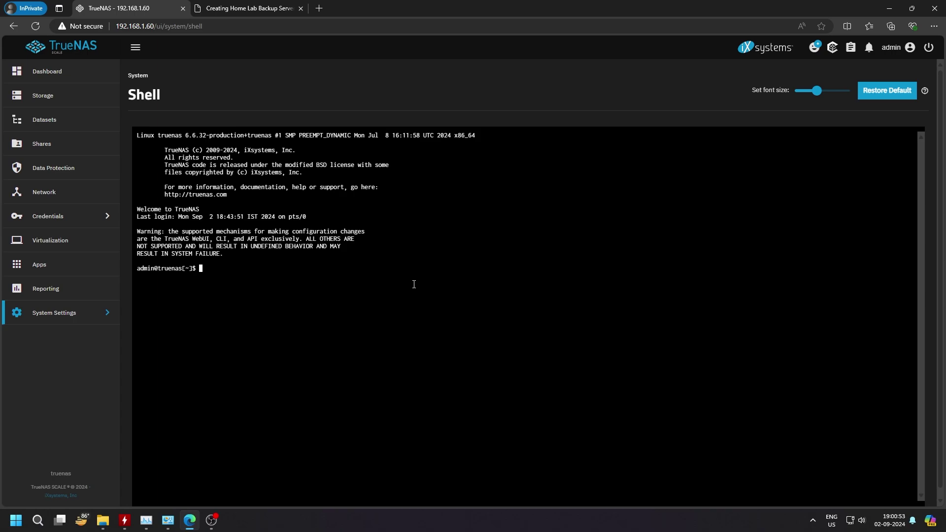
key(shift+Insert)
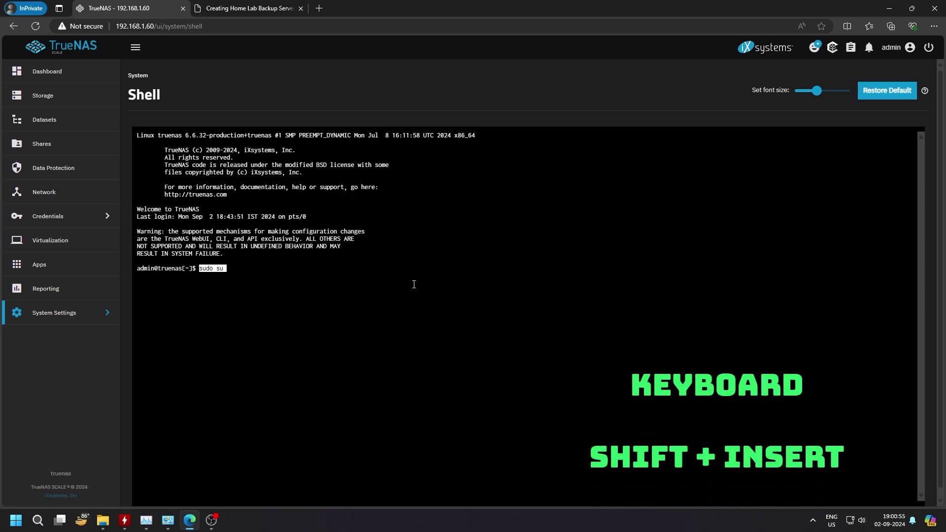
key(Return)
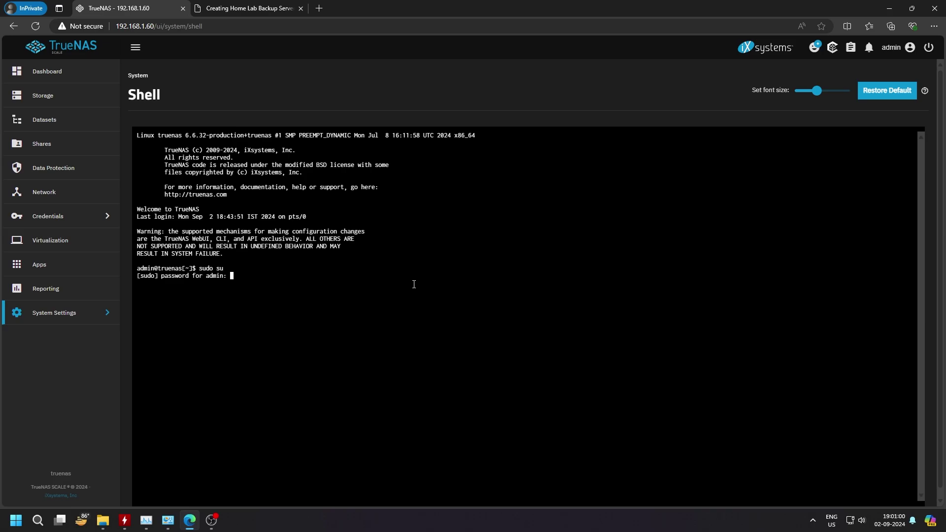
key(Return)
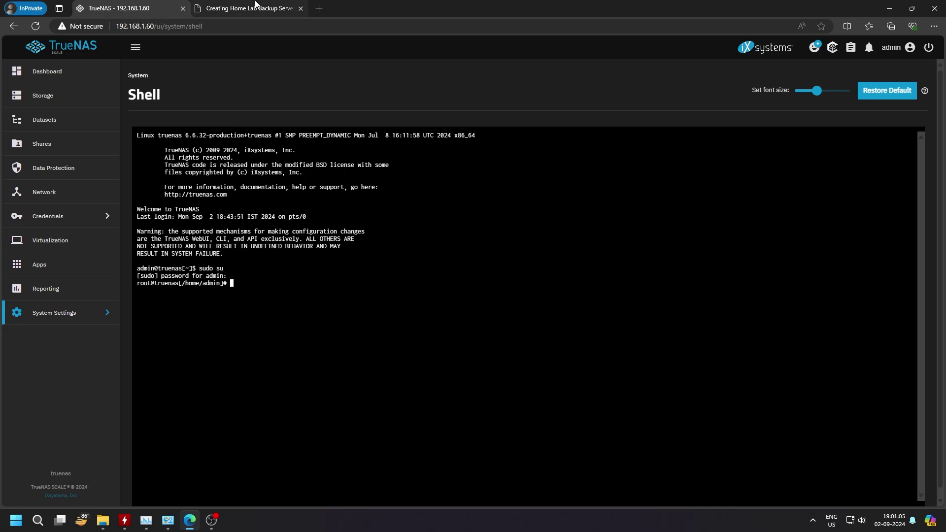
click(249, 8)
Step: Inspect the SSD_256GB pool name in the guide's nano config.php command path
scroll(302, 334, down, 2)
scroll(302, 334, down, 1)
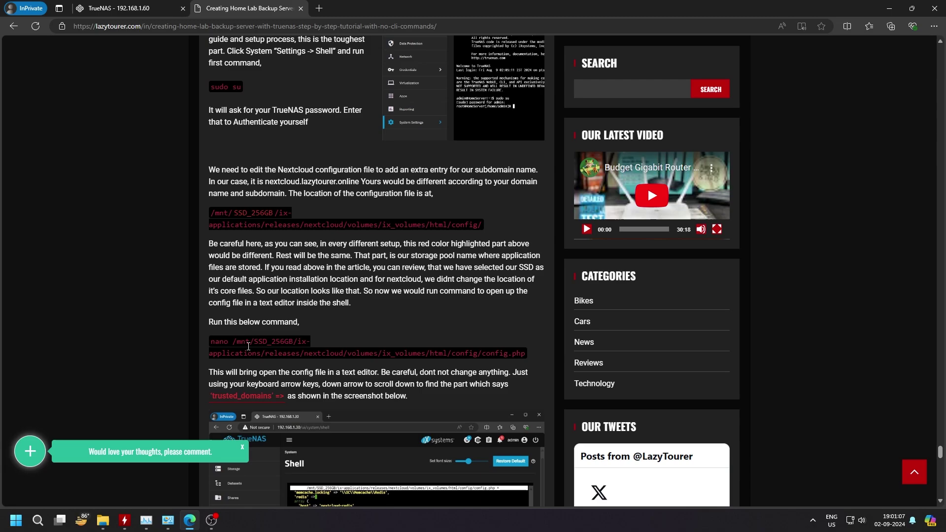
drag(210, 341, 526, 355)
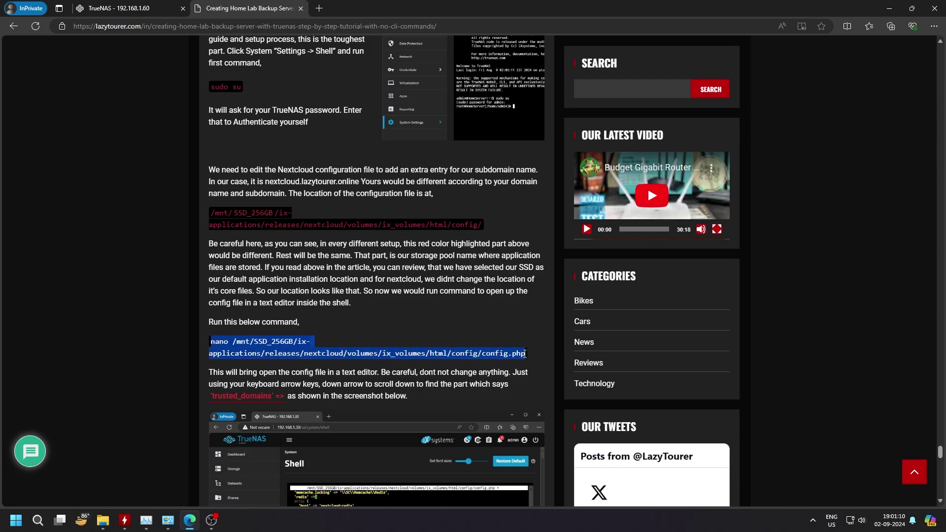
drag(254, 341, 294, 343)
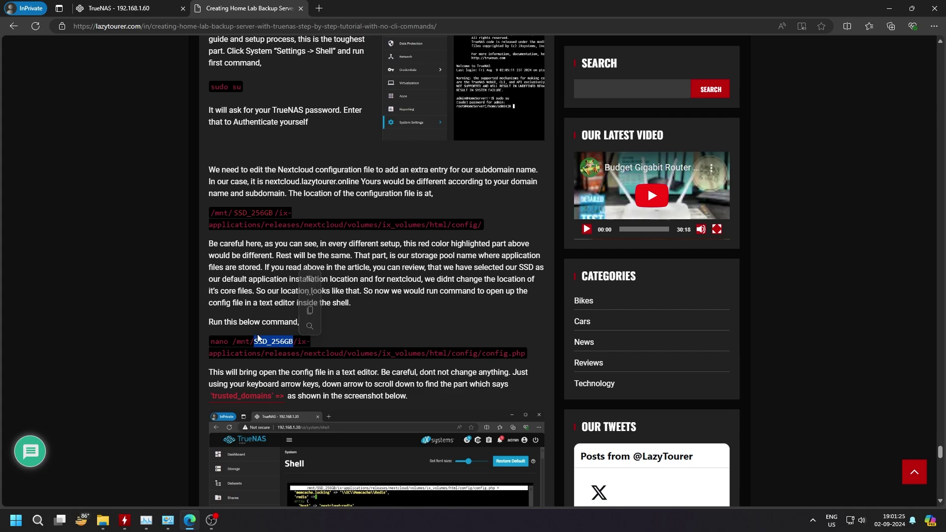
drag(253, 342, 295, 341)
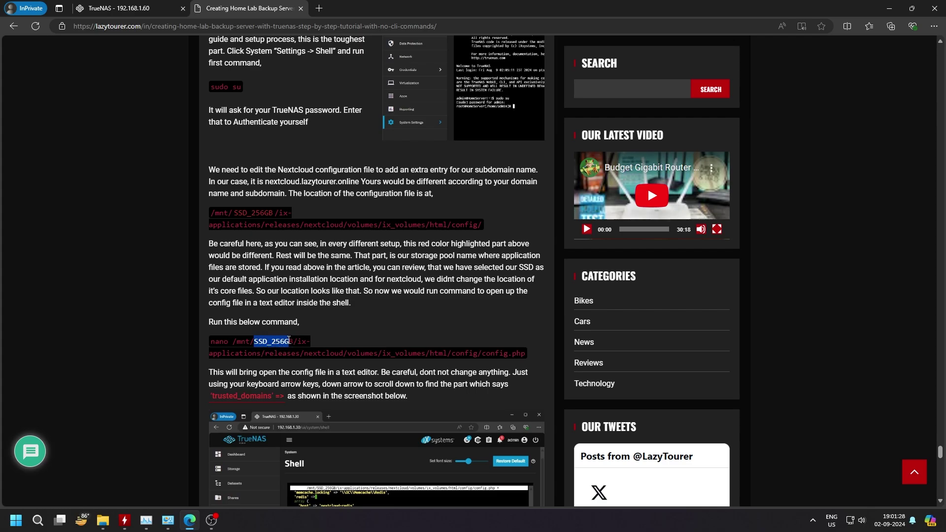
click(281, 353)
Step: Copy the whole nano config.php command and return to the TrueNAS shell
drag(214, 341, 526, 354)
drag(254, 341, 292, 342)
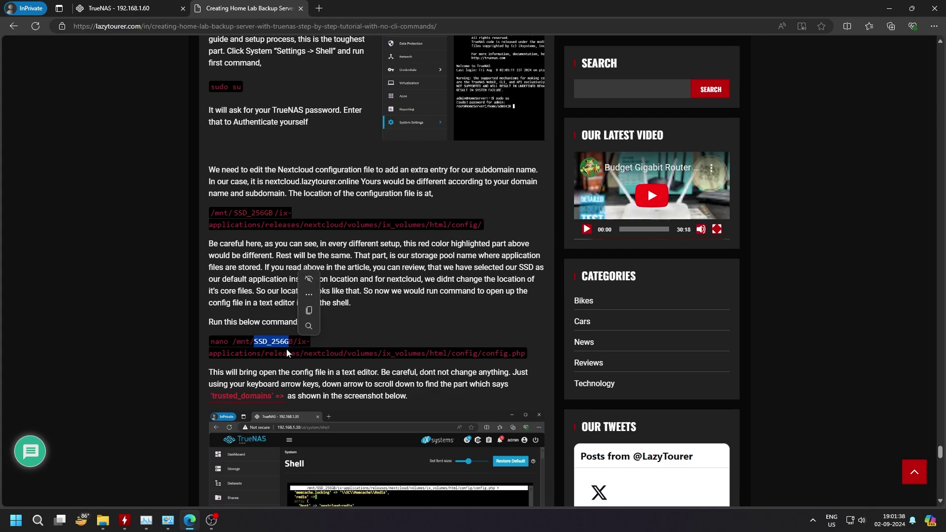
click(224, 345)
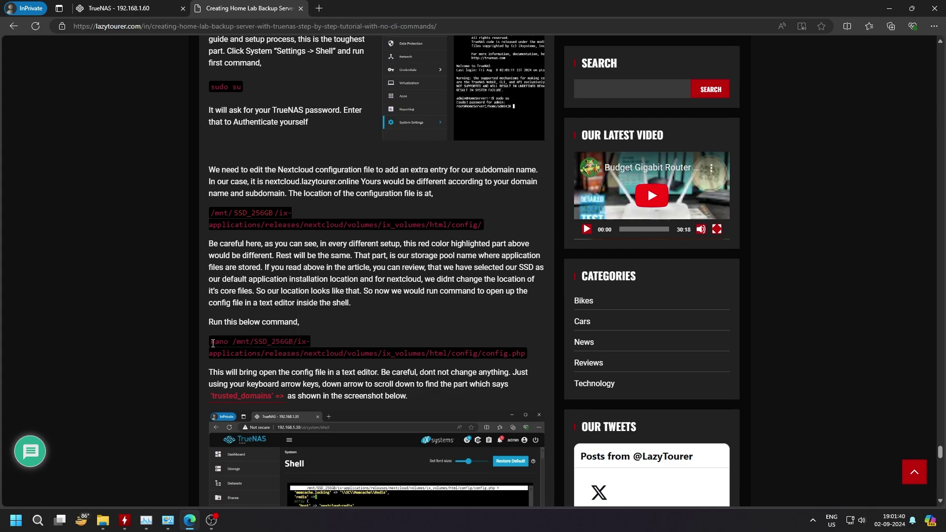
drag(213, 344, 525, 353)
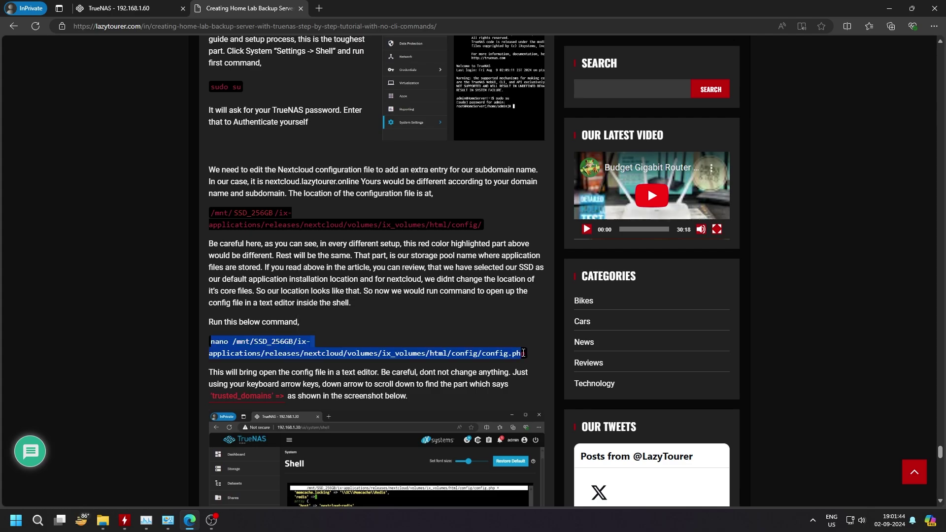
key(ctrl+c)
click(129, 6)
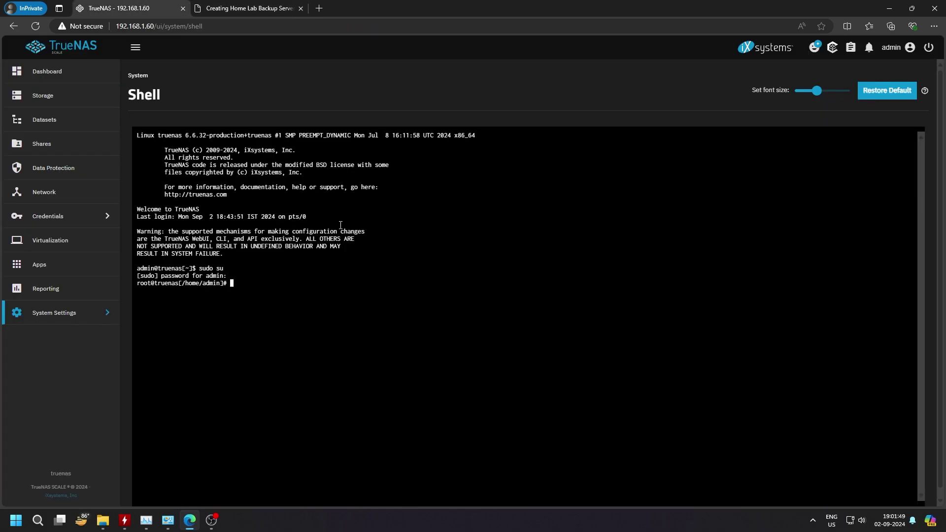
Step: Paste the nano command, replace SSD_256GB with Data_01 in the path, and open config.php
key(ctrl+v)
key(Left)
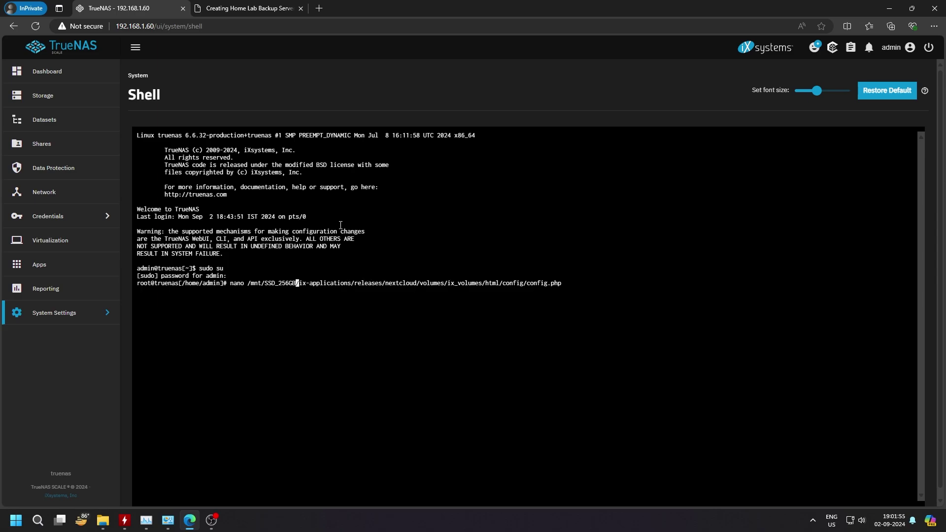
key(BackSpace)
key(BackSpace)
key(BackSpace)
key(BackSpace)
key(BackSpace)
key(BackSpace)
key(BackSpace)
key(BackSpace)
key(BackSpace)
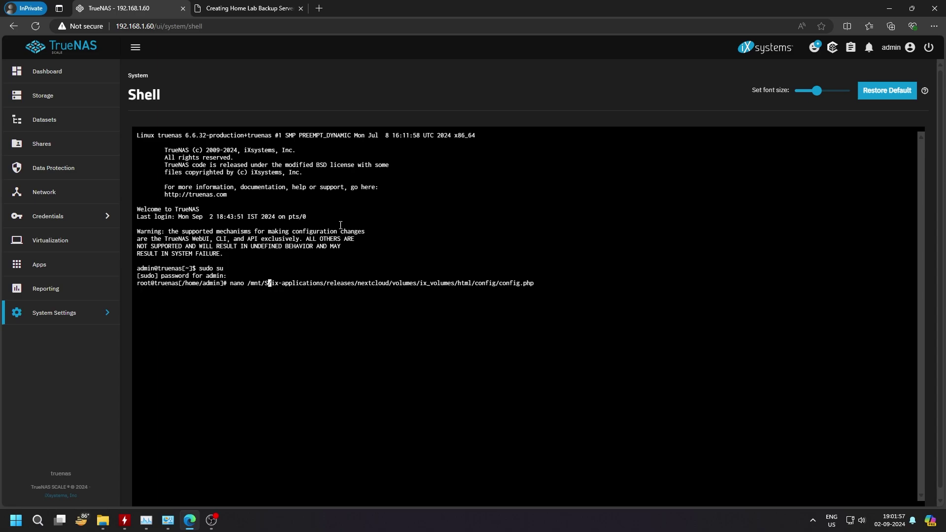
text(Data_0)
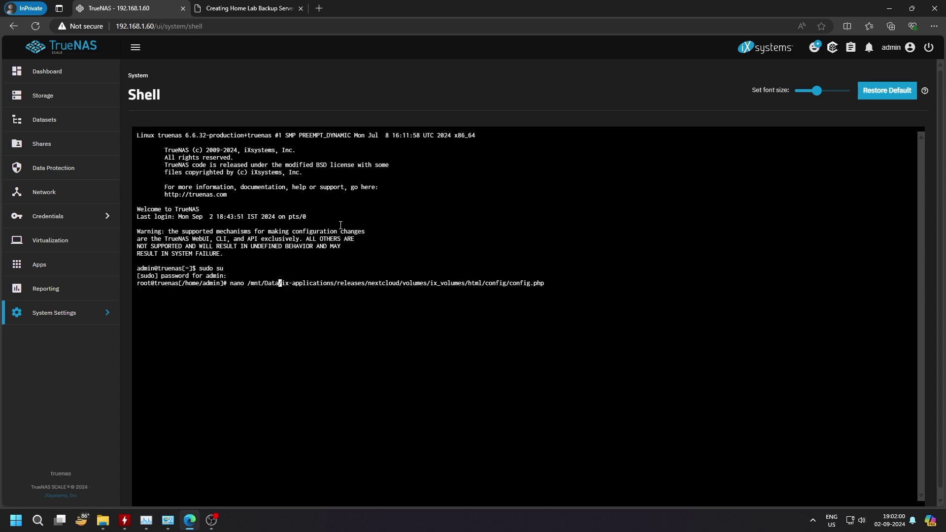
text(1)
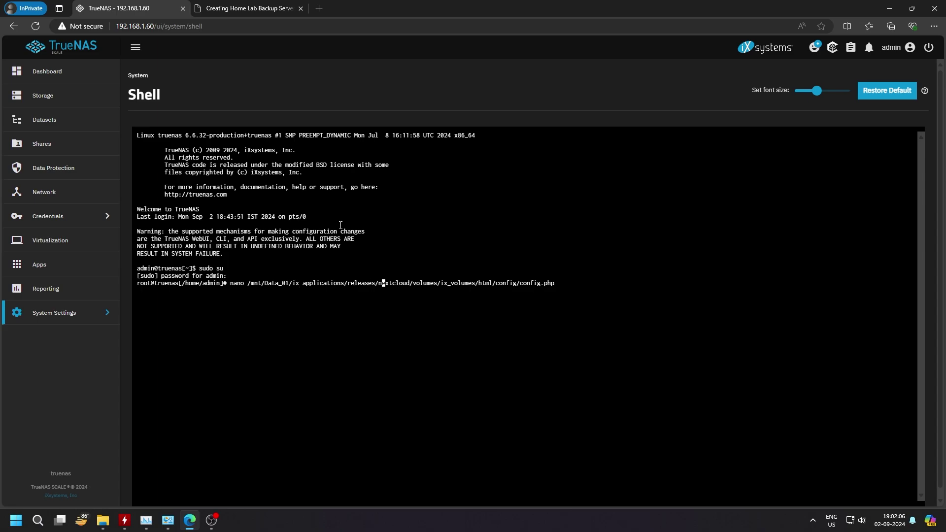
key(Return)
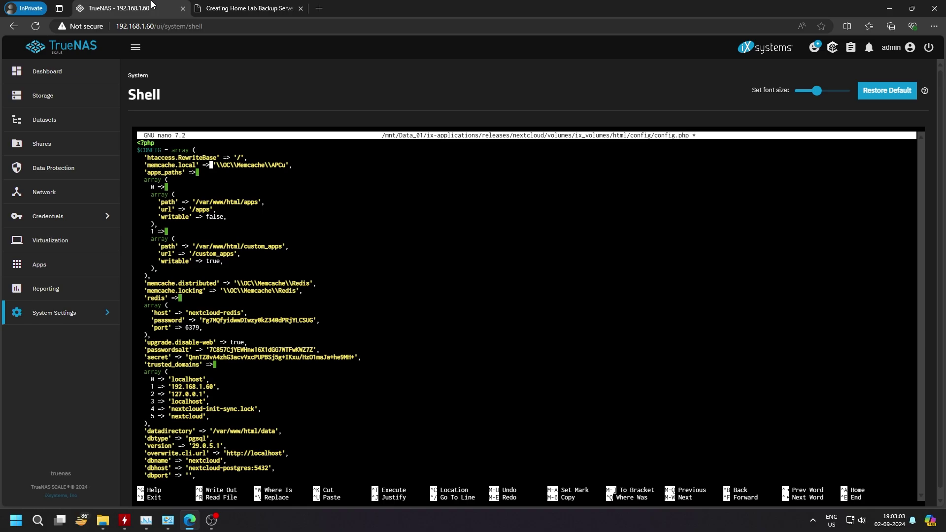
Step: Locate the end of the trusted_domains list in config.php, checking the guide for the section
key(Down)
key(Down)
key(Down)
key(Down)
key(Down)
key(Down)
key(Down)
click(220, 7)
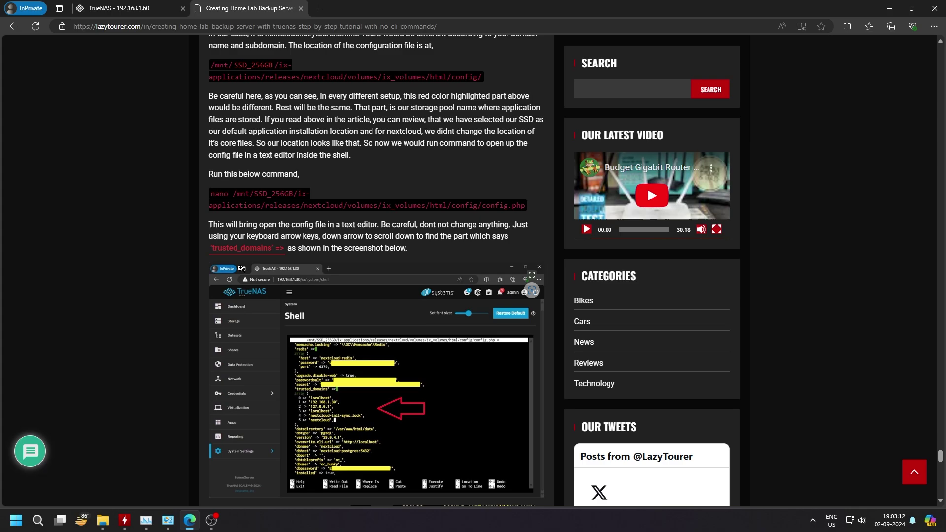
drag(209, 249, 288, 250)
click(132, 9)
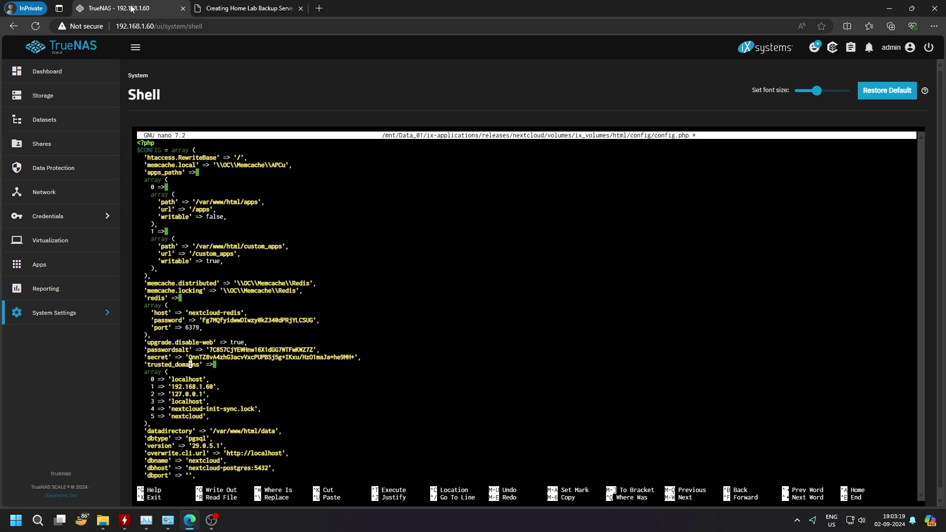
key(Right)
key(Right)
key(Right)
key(Right)
key(Right)
key(Right)
key(Right)
key(Right)
key(Right)
key(Right)
key(Right)
key(Right)
key(Right)
key(alt+6)
key(Down)
key(Down)
key(Down)
key(Down)
key(Right)
key(Right)
key(Right)
key(Right)
key(Left)
Step: Add the line 6 => 'nextcloud.lazytourer.online', and save config.php on exit
key(Return)
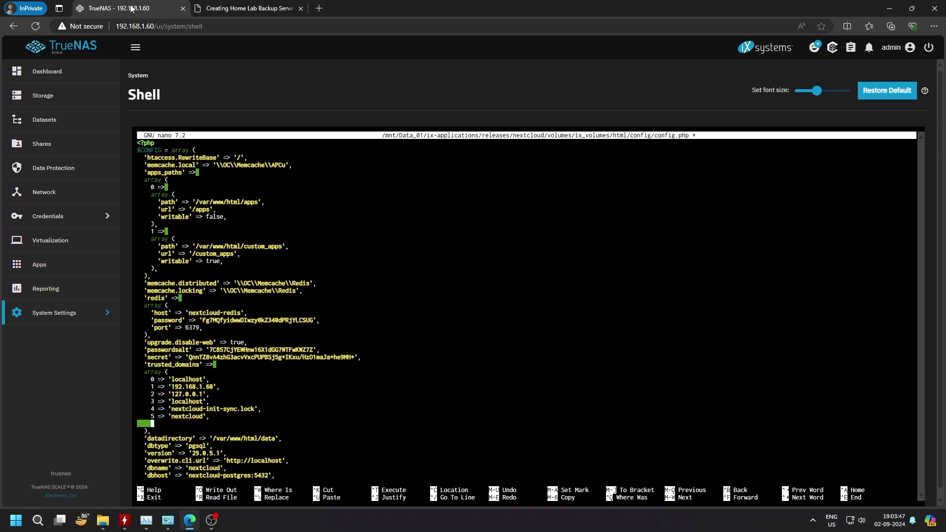
text(6 => ')
text(nextcloud.lazytourer.online)
text(')
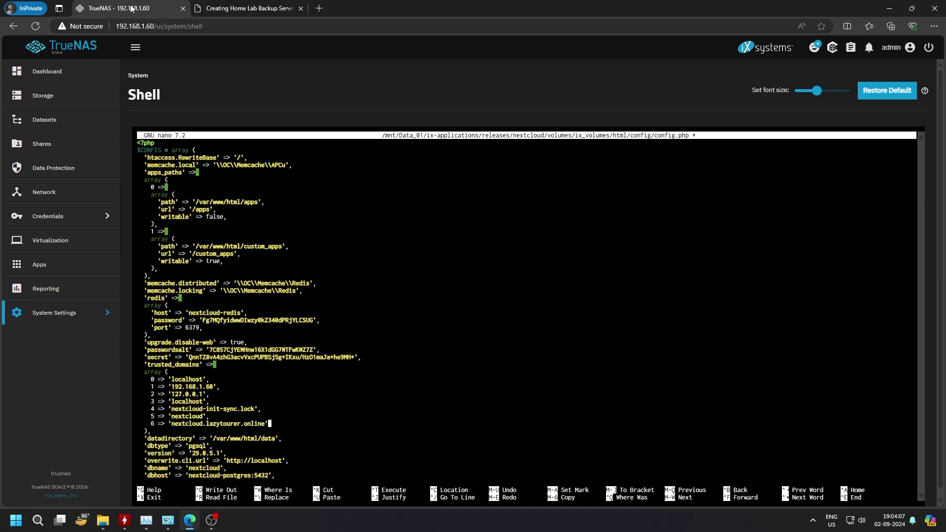
text(,)
key(Left)
key(Left)
key(Left)
key(Left)
key(Left)
key(Left)
key(Left)
key(Left)
key(Left)
key(Left)
key(Left)
key(Left)
key(Left)
key(Left)
key(Left)
key(Left)
key(Left)
key(Left)
key(Left)
key(Left)
key(Right)
key(Right)
key(Right)
key(Right)
key(Right)
key(Right)
key(Right)
key(Right)
key(Right)
key(Right)
key(Right)
key(Right)
key(Right)
key(Right)
key(Right)
key(Right)
key(Right)
key(Right)
key(Right)
key(ctrl+x)
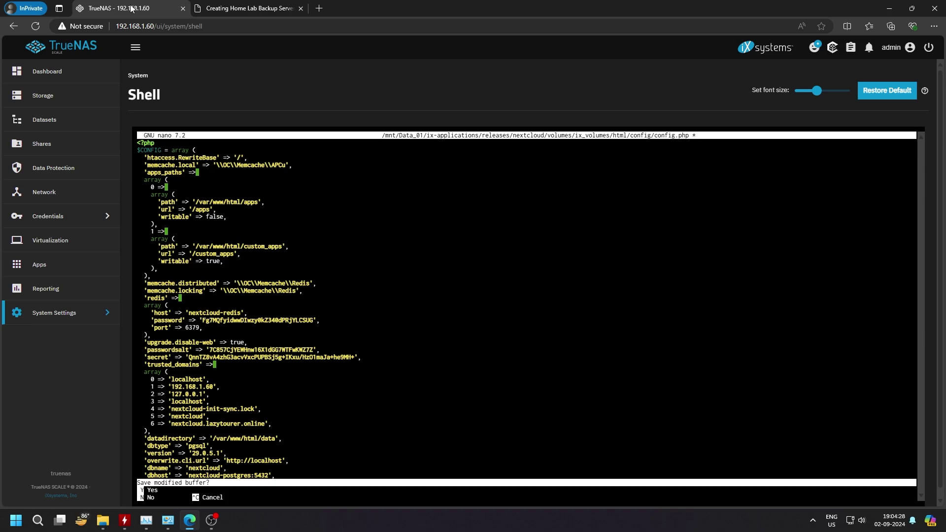
key(y)
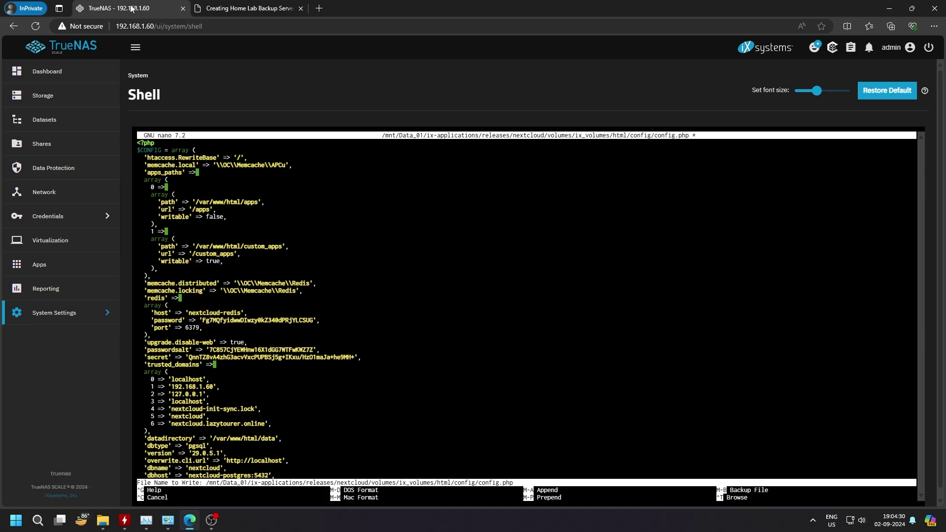
key(Return)
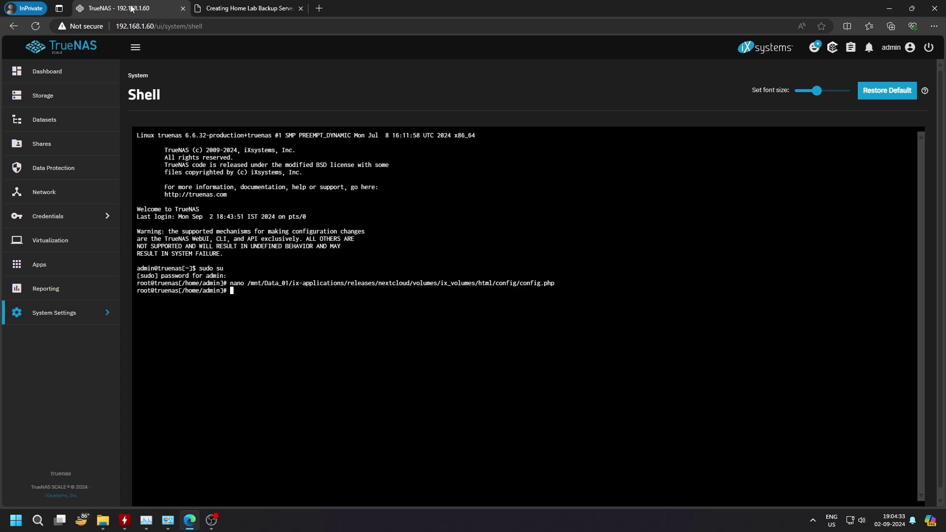
Step: Stop and start the nextcloud app from Apps > Installed
click(47, 268)
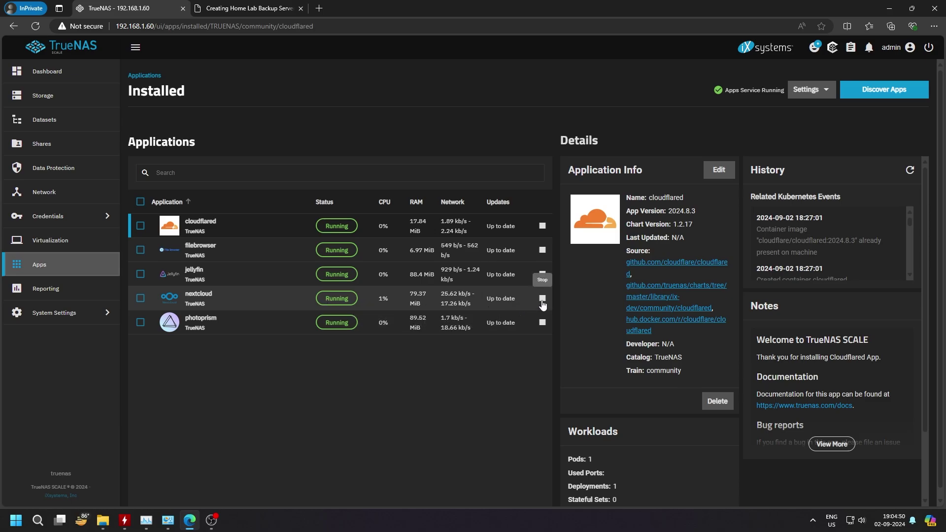
click(214, 301)
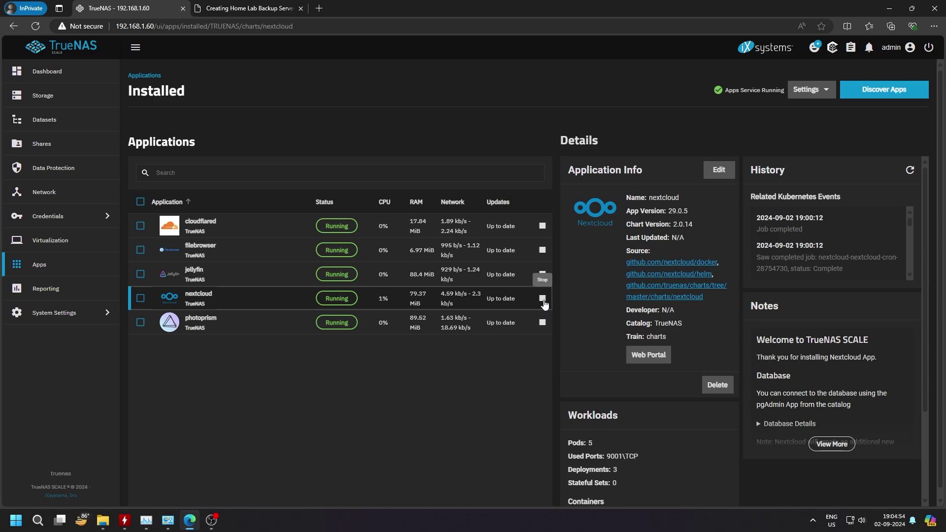
click(543, 300)
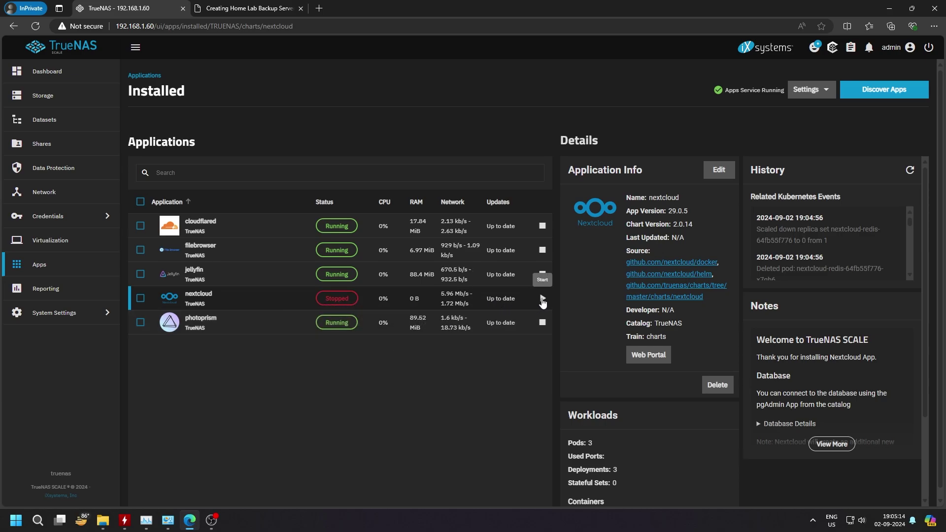
click(543, 300)
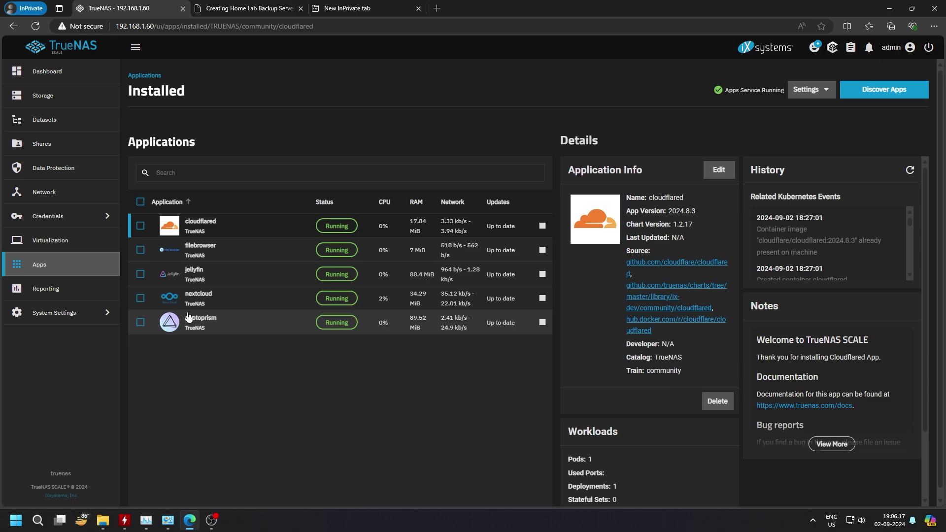
Step: Load nextcloud.lazytourer.online in the new InPrivate tab
click(358, 8)
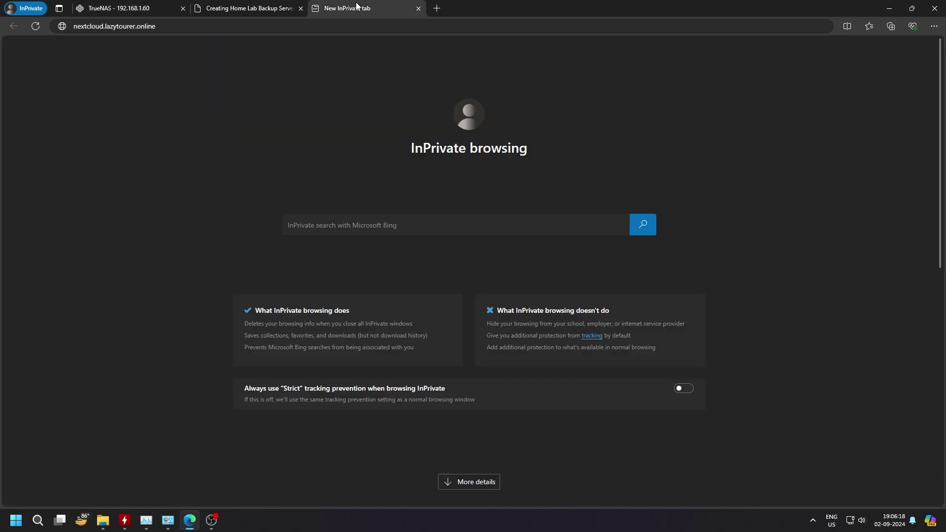
click(280, 28)
click(280, 29)
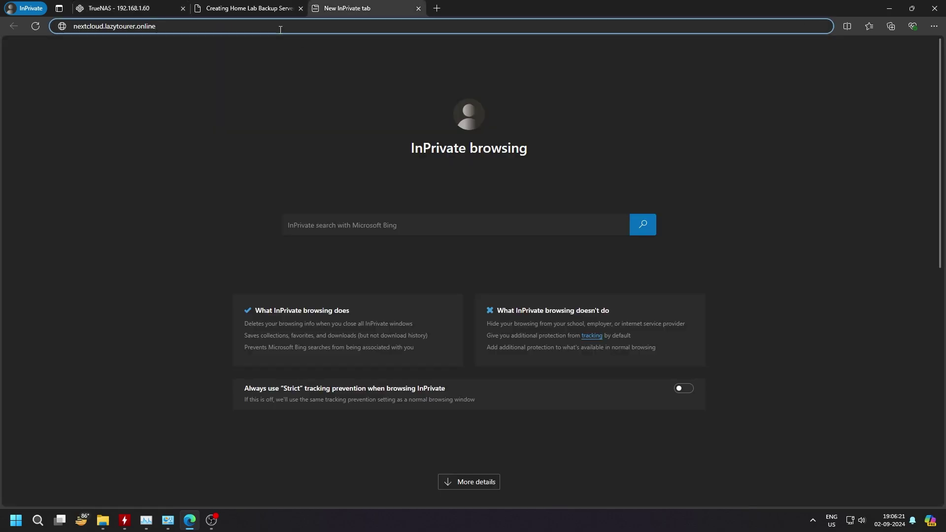
key(Return)
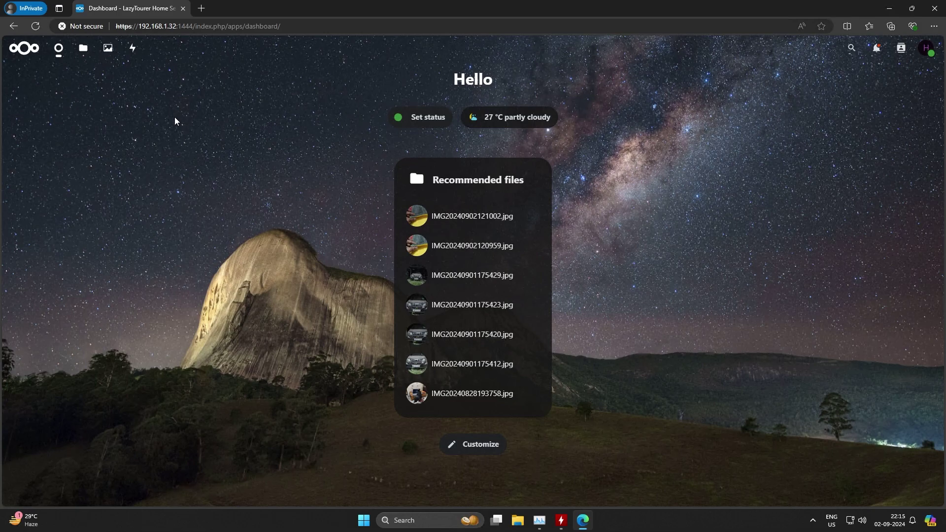
Step: In Nextcloud Files, use + New > New folder to create a folder named 'Phone'
click(928, 48)
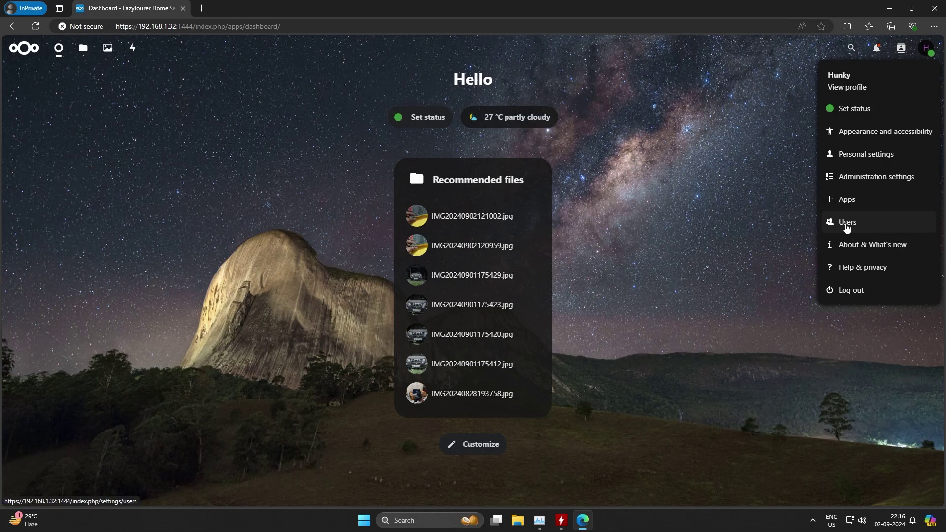
click(703, 286)
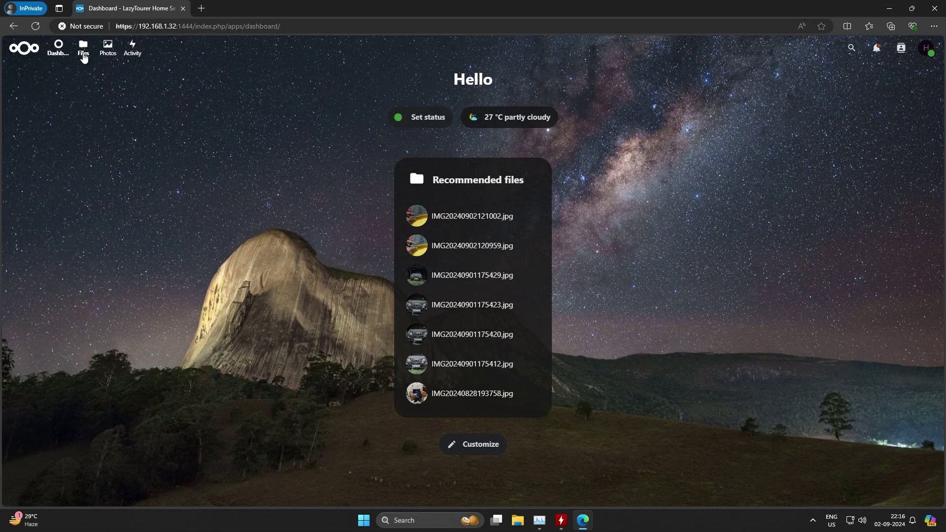
click(83, 53)
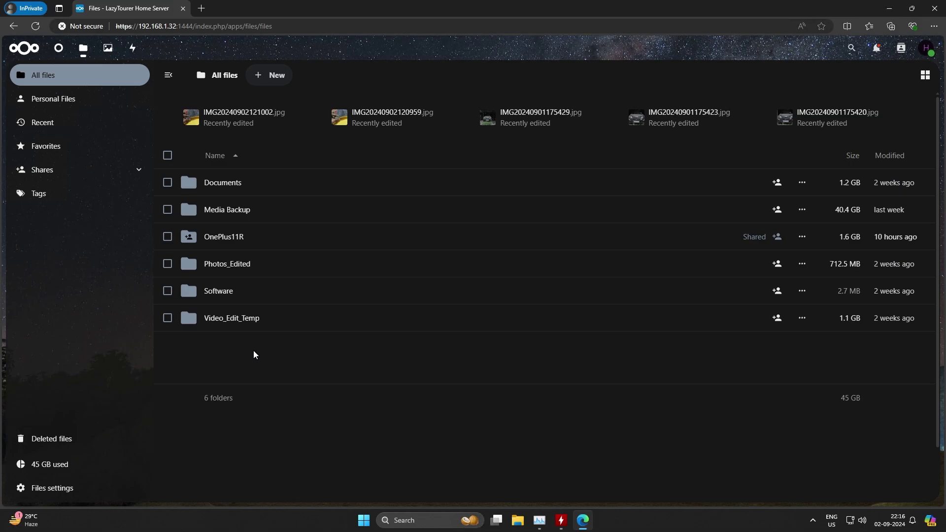
click(277, 78)
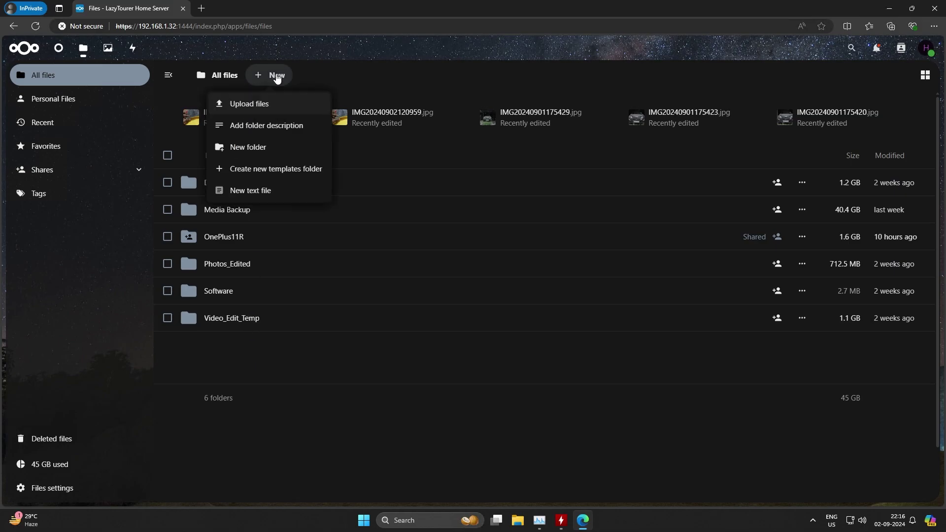
click(248, 148)
key(BackSpace)
key(BackSpace)
key(BackSpace)
key(BackSpace)
key(BackSpace)
key(BackSpace)
key(BackSpace)
key(BackSpace)
key(BackSpace)
key(BackSpace)
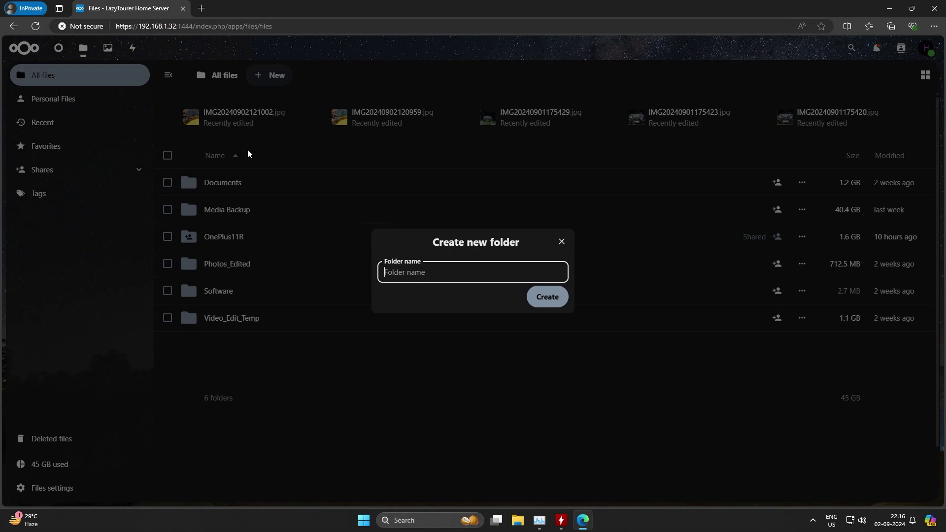
text(Phone)
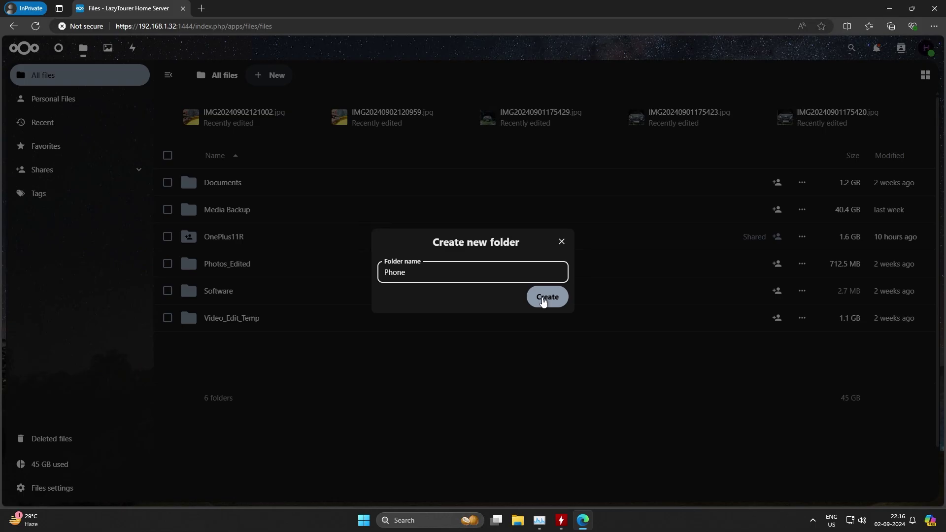
click(544, 302)
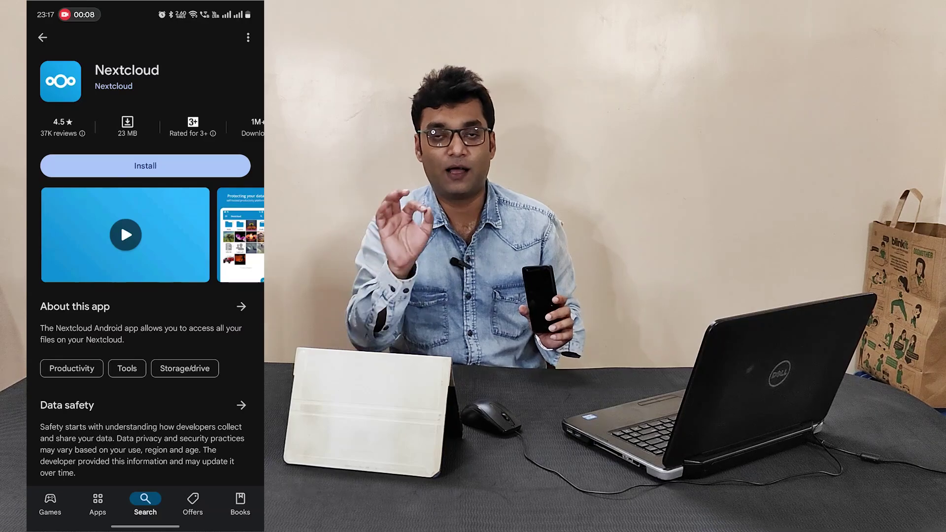
Step: Install and open the Nextcloud app, sign in to 192.168.1.30:9001 with the account credentials, and grant access
click(146, 167)
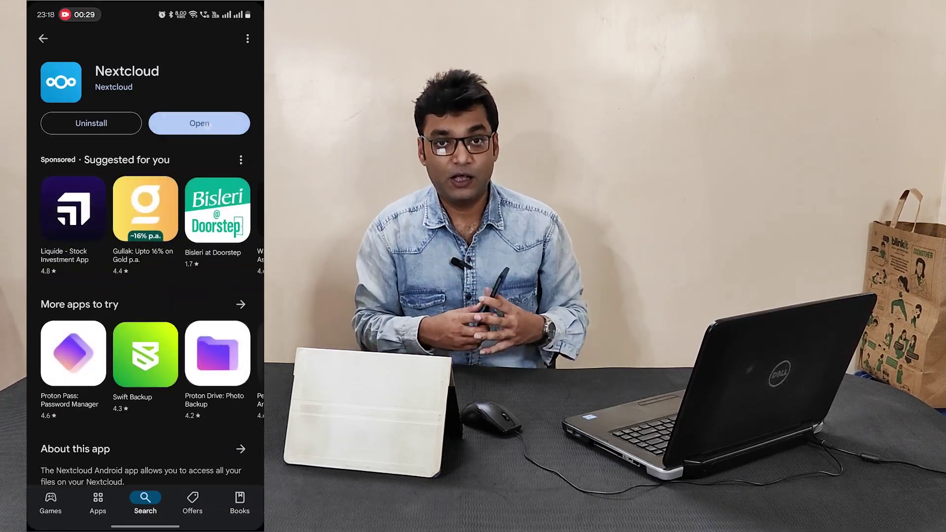
click(200, 122)
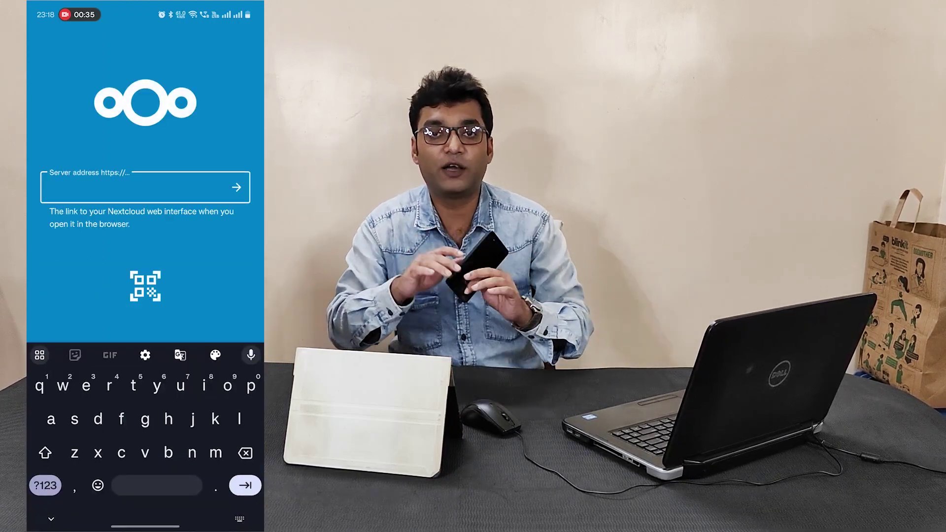
click(45, 485)
text(192.)
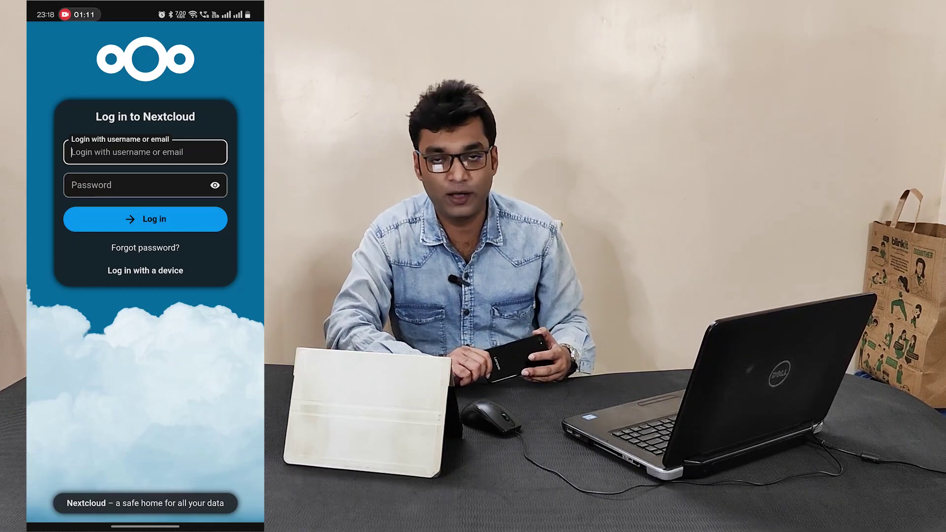
click(136, 152)
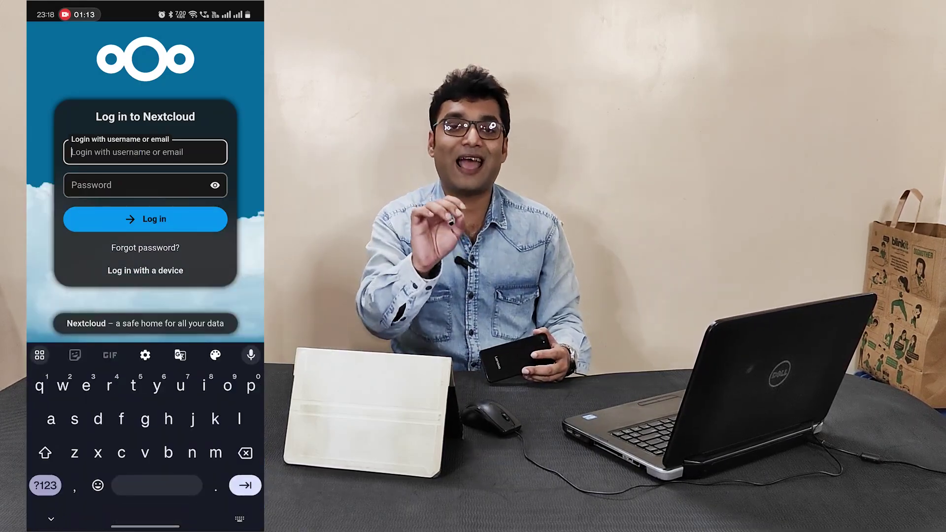
text(hunky)
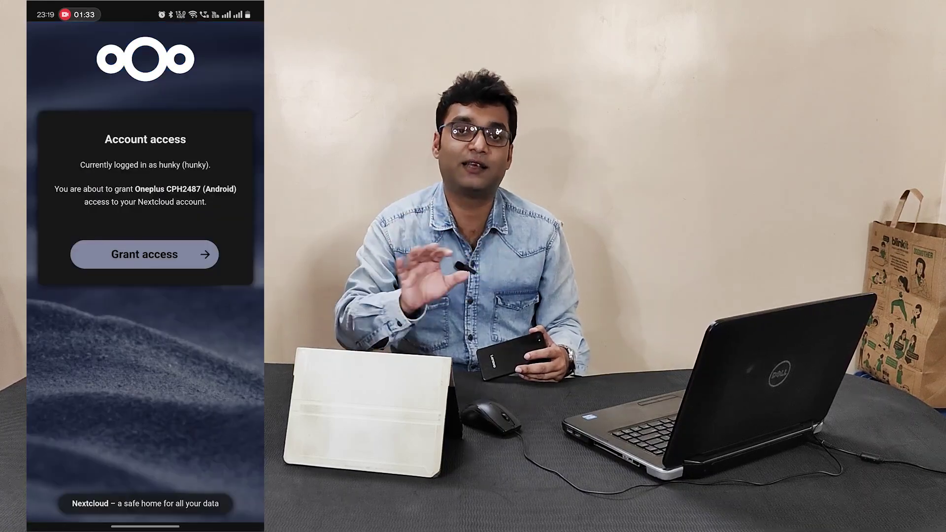
click(145, 254)
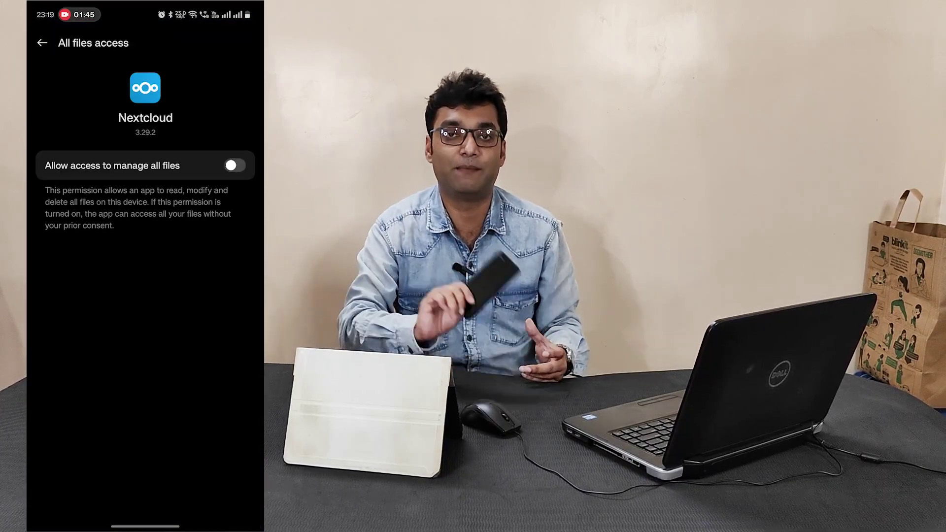
Step: Allow Nextcloud to manage all files, then go to Settings > More > Auto upload
click(235, 165)
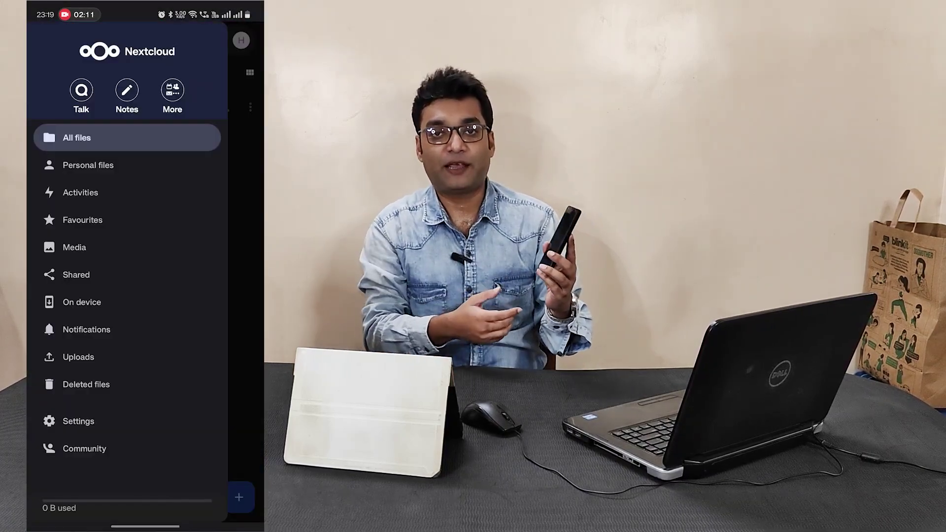
click(78, 421)
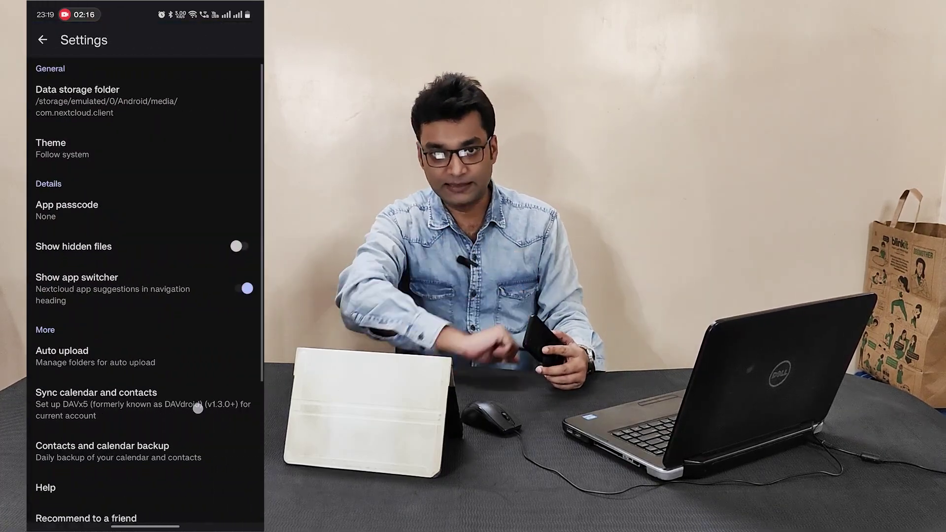
scroll(145, 290, down, 5)
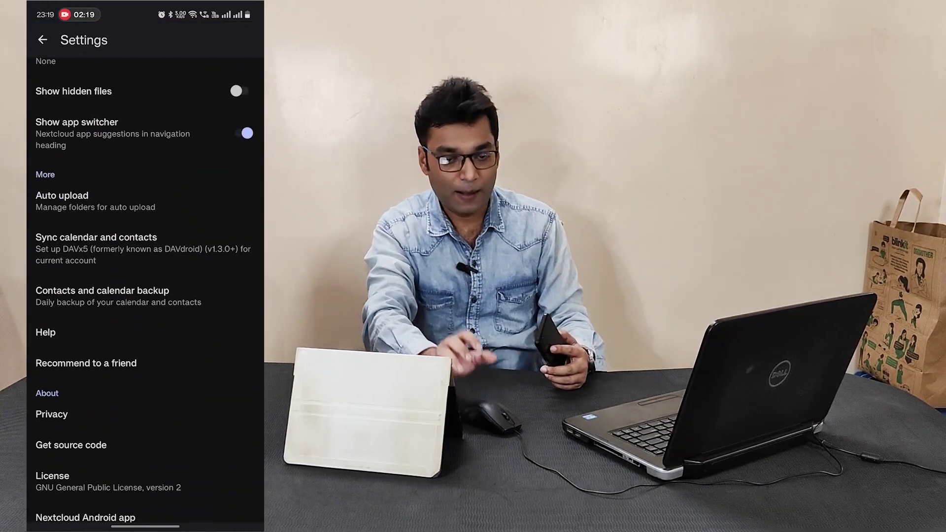
click(122, 201)
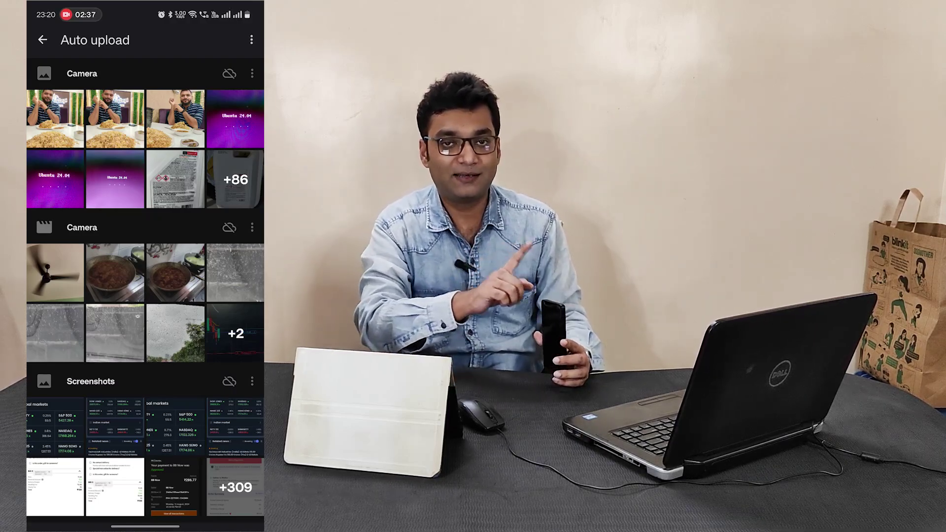
Step: Auto-upload the Camera photos folder to /Phone/ and disable battery optimization for the app
click(252, 73)
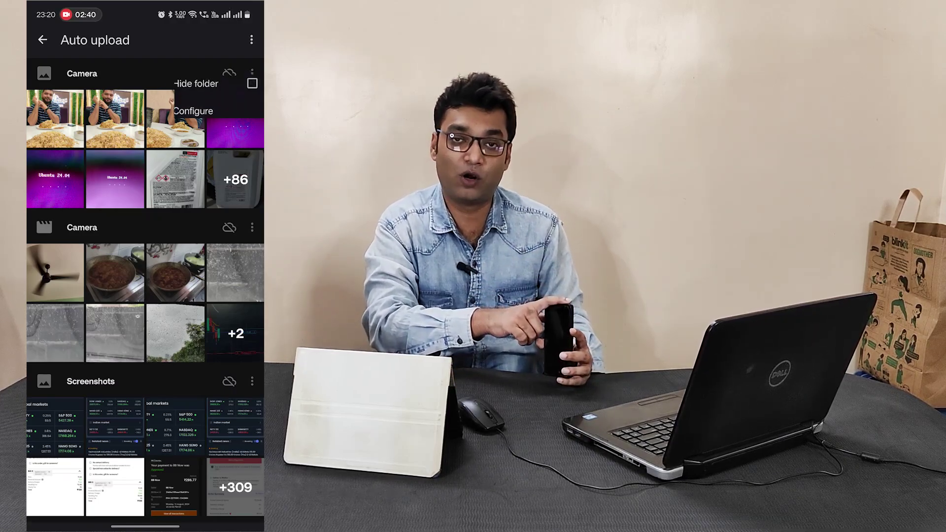
click(202, 127)
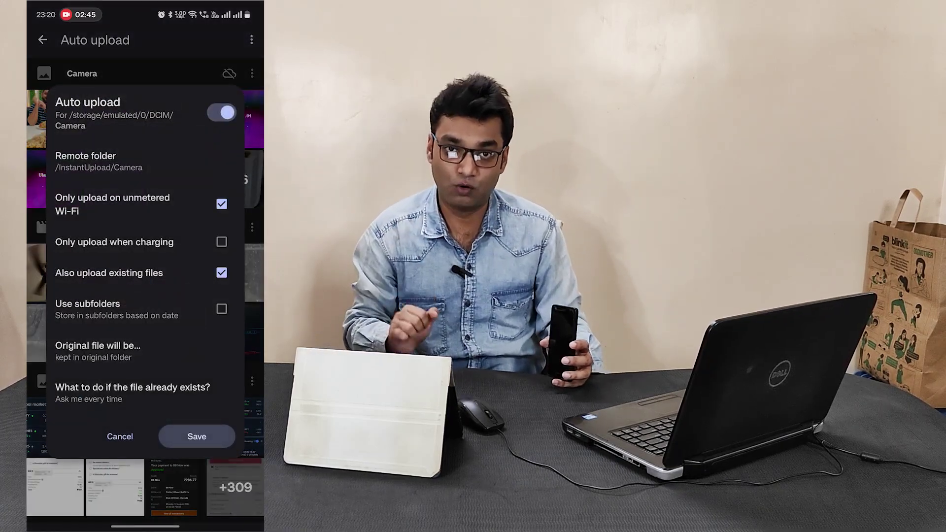
click(118, 165)
click(108, 105)
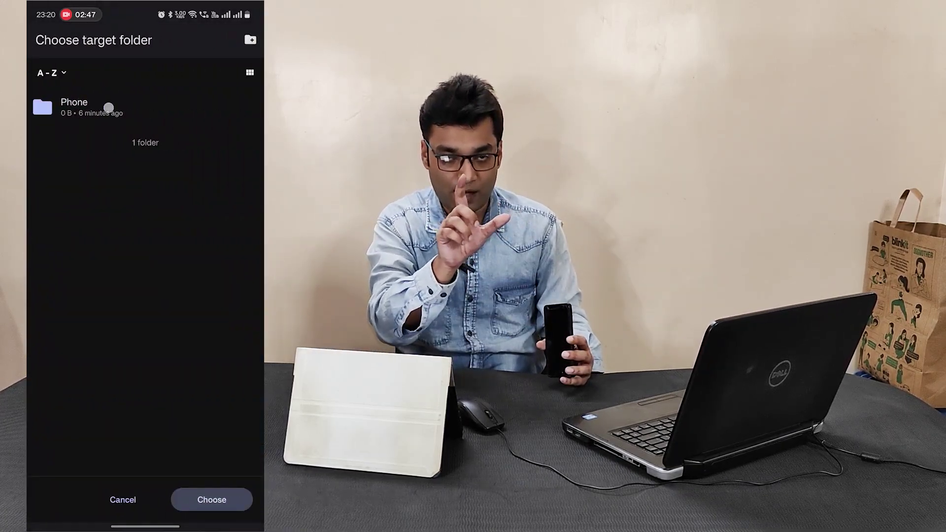
click(222, 502)
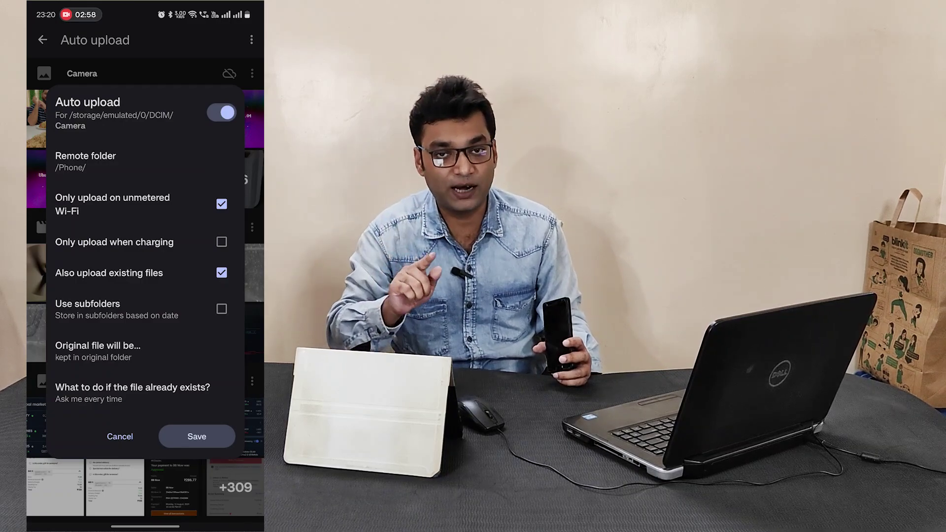
click(197, 437)
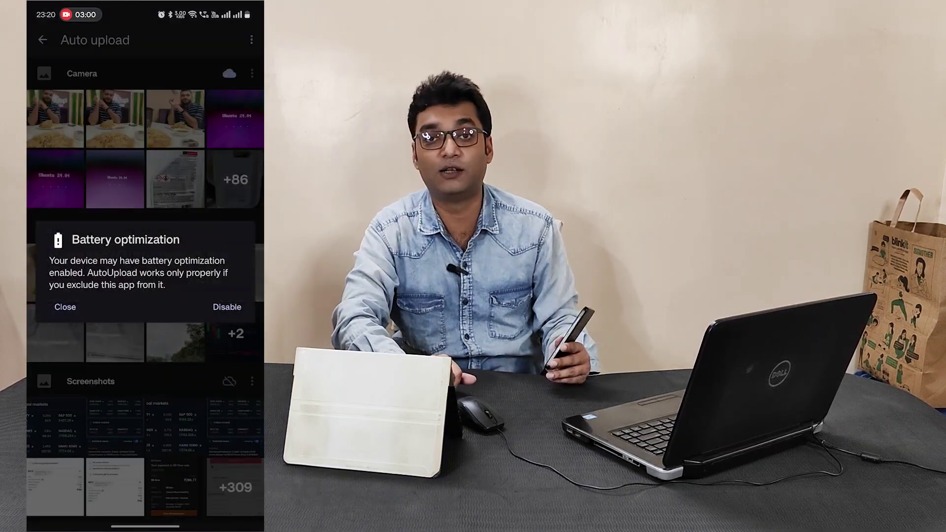
click(225, 304)
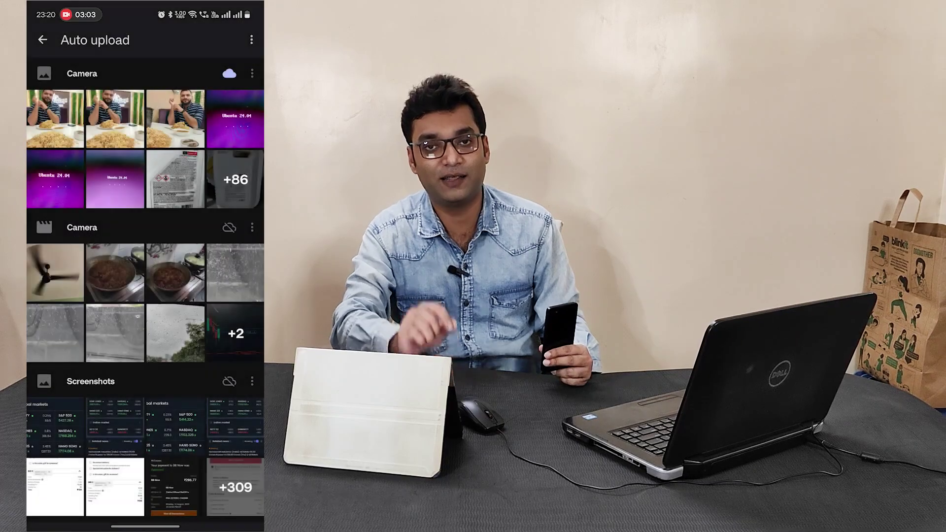
click(223, 316)
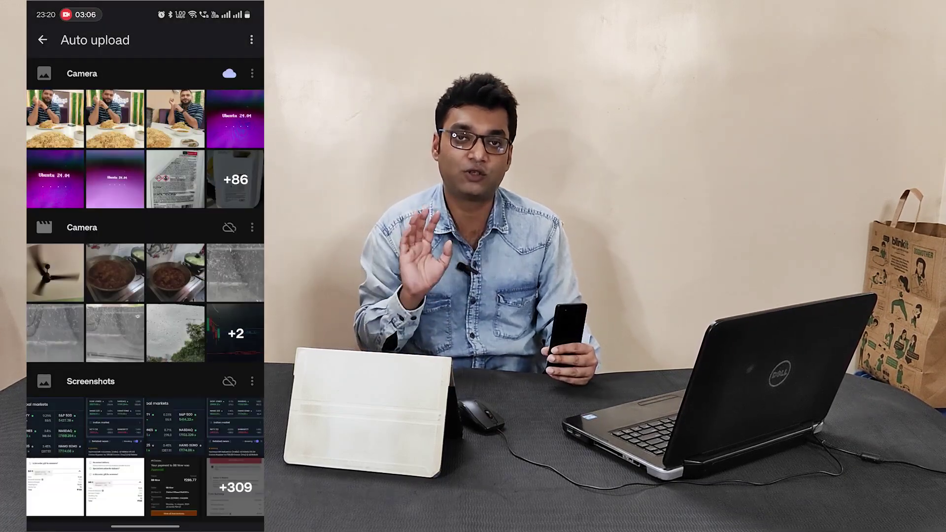
Step: Enable auto upload of the Camera videos folder to /Phone/ as well
click(253, 227)
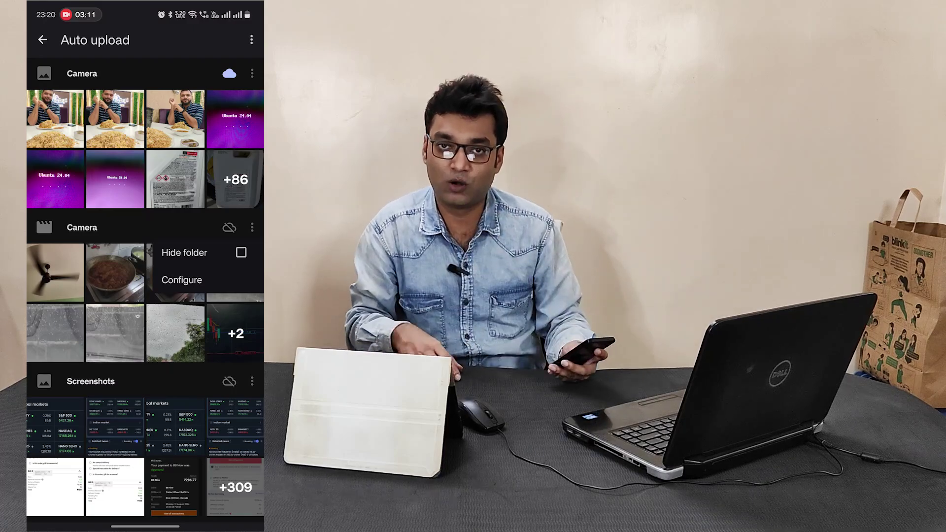
click(182, 280)
click(222, 112)
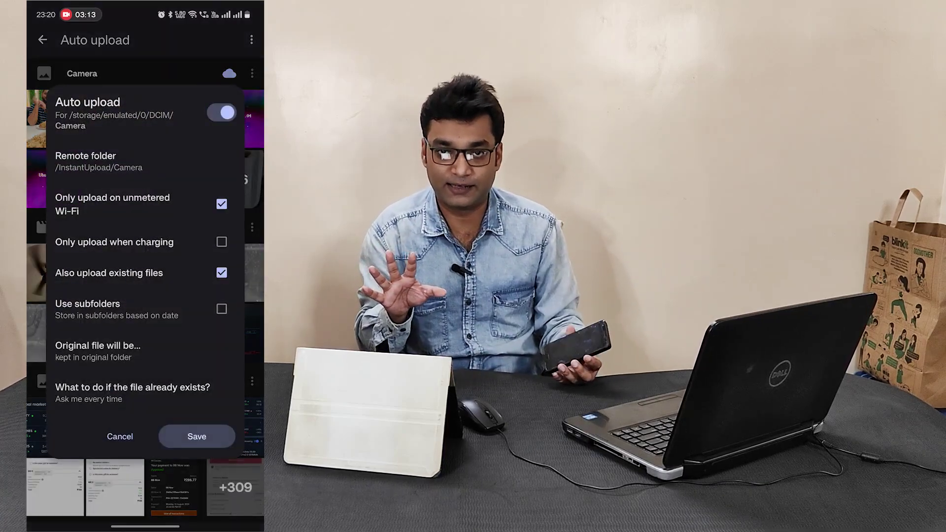
click(105, 162)
click(106, 113)
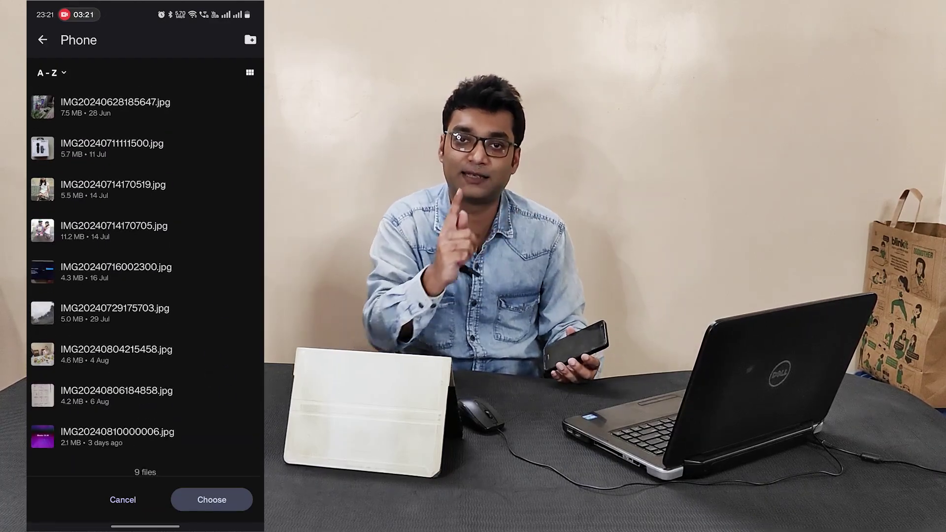
click(212, 500)
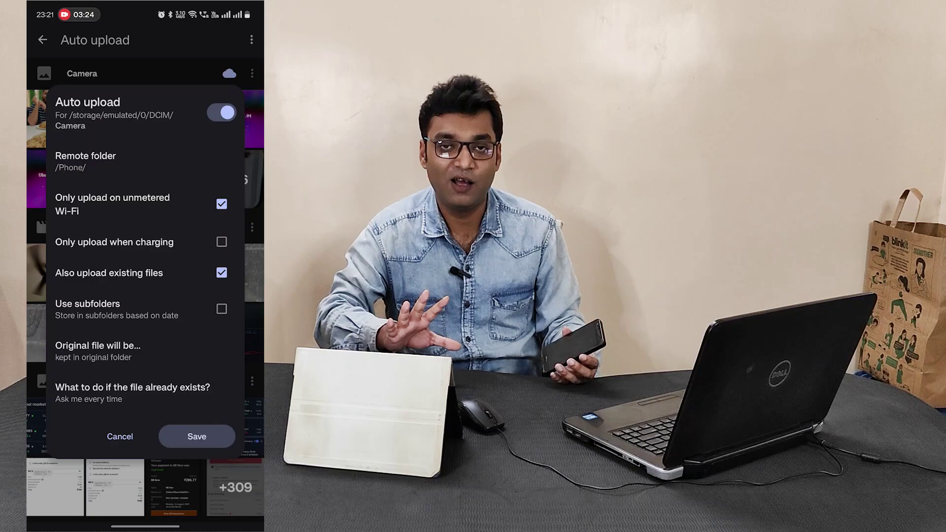
click(197, 437)
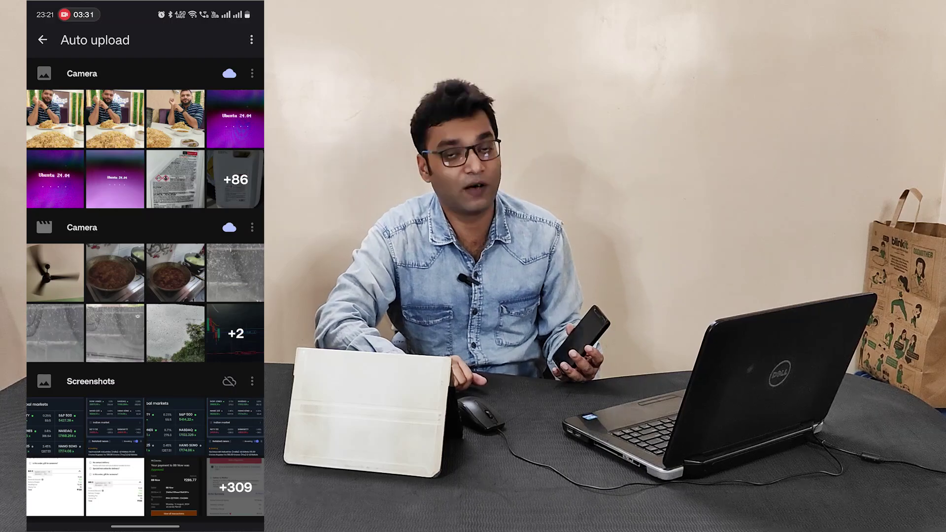
click(42, 39)
Step: Go back from Settings to the file list showing the Phone folder
click(42, 39)
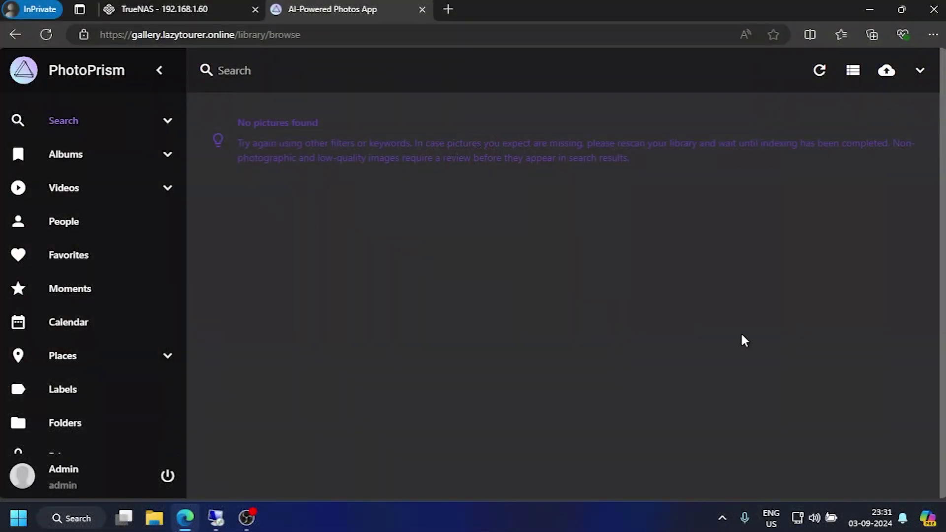
Step: In PhotoPrism Settings > Services, start connecting a new remote account
scroll(63, 367, down, 3)
click(59, 404)
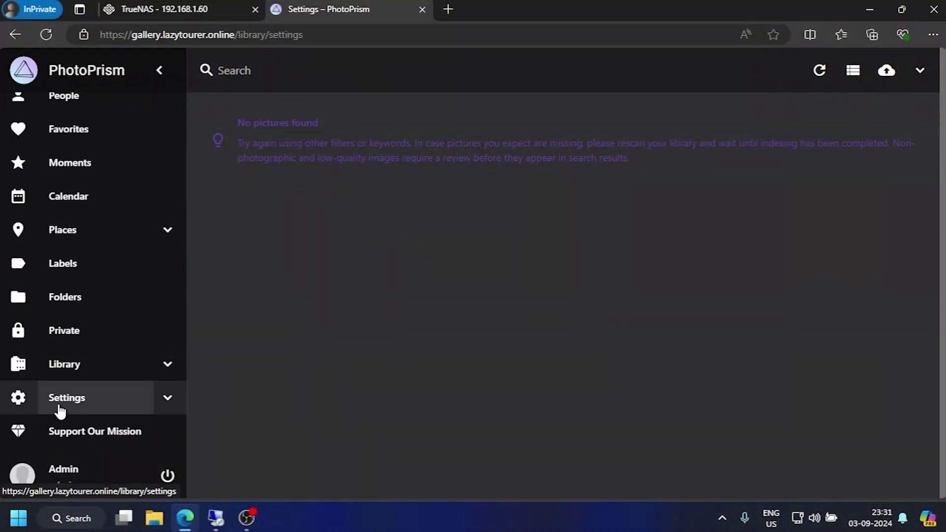
click(720, 74)
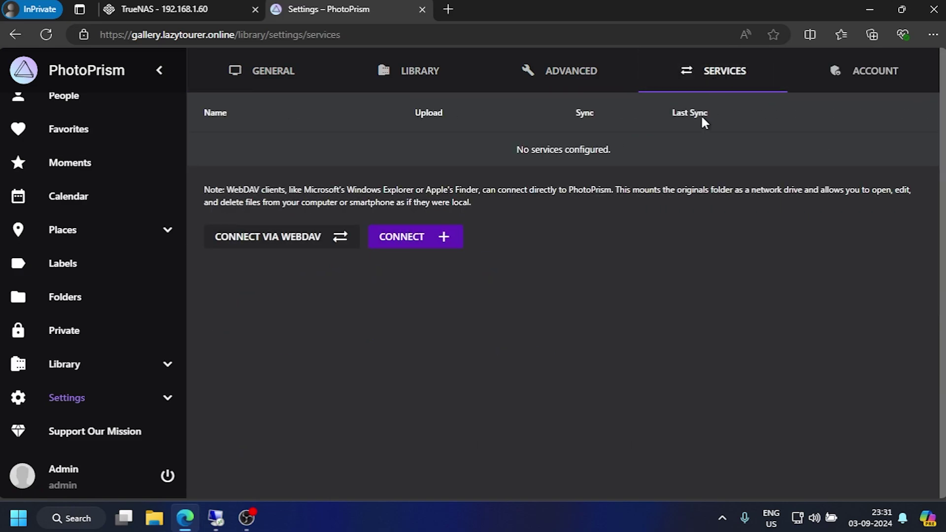
click(449, 238)
Step: Open Nextcloud's web portal from TrueNAS installed apps and select its 192.168.1.60:9001 address
click(162, 8)
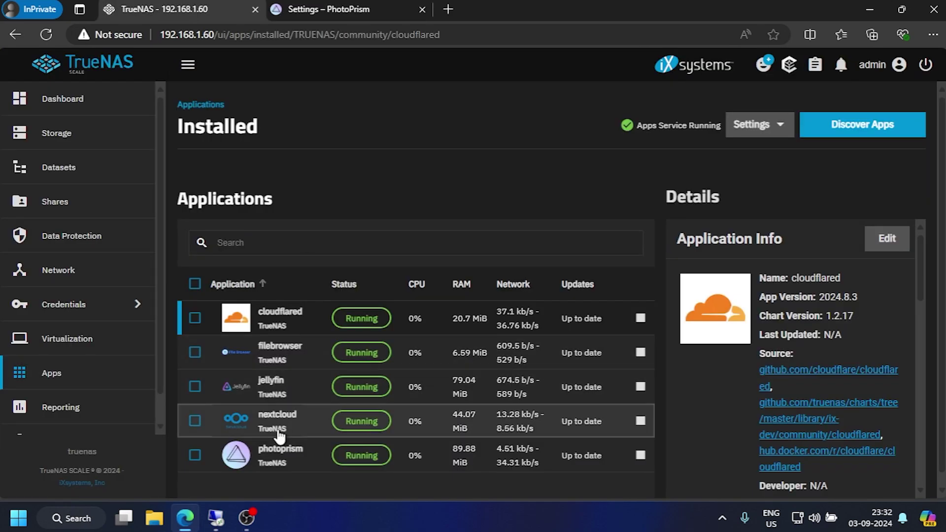
click(279, 429)
scroll(740, 306, down, 5)
click(784, 270)
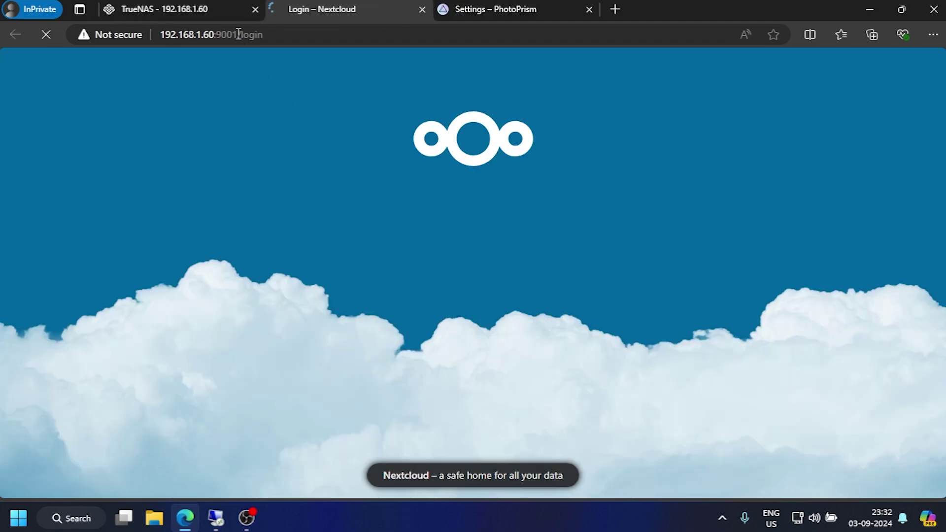
drag(238, 34, 159, 33)
key(ctrl+c)
click(537, 10)
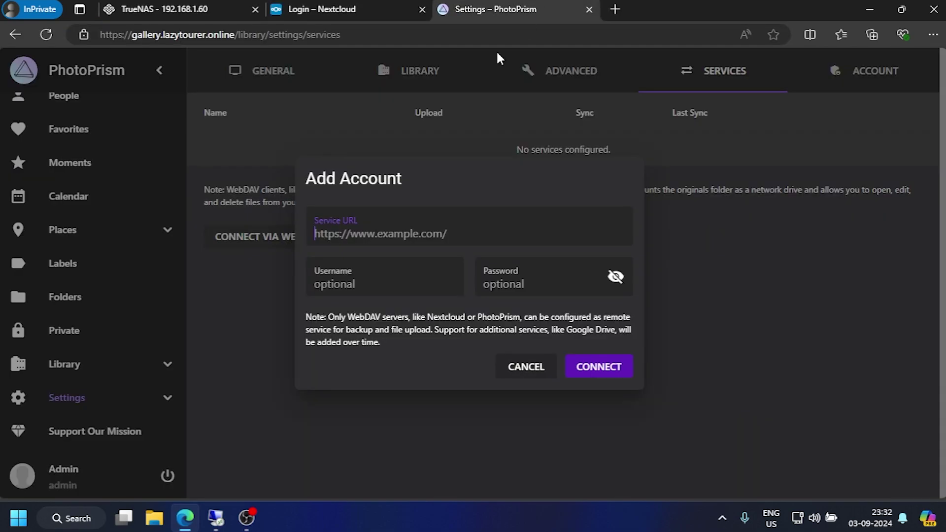
text(http://)
key(ctrl+v)
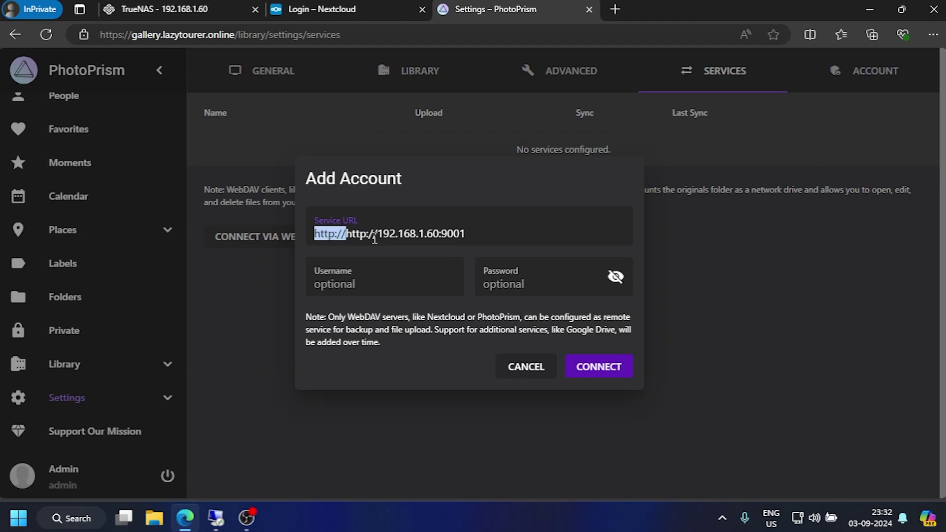
key(BackSpace)
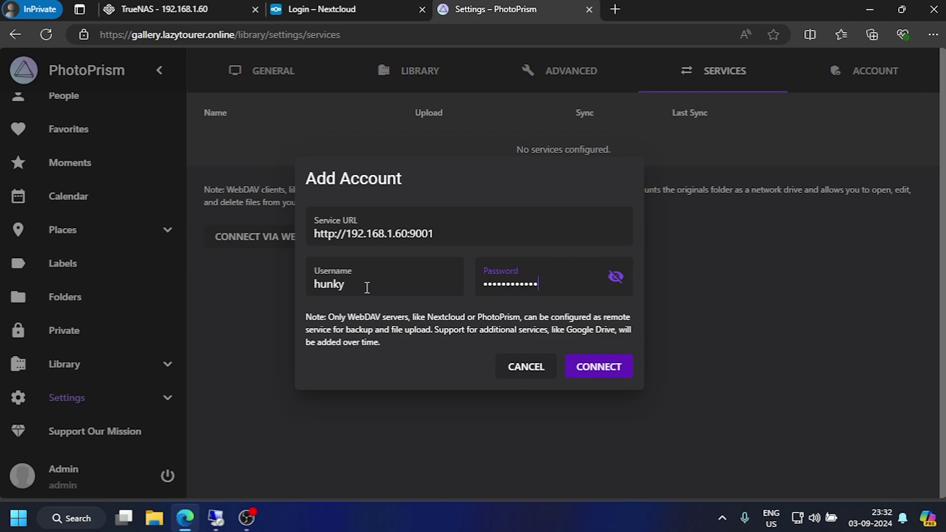
click(610, 374)
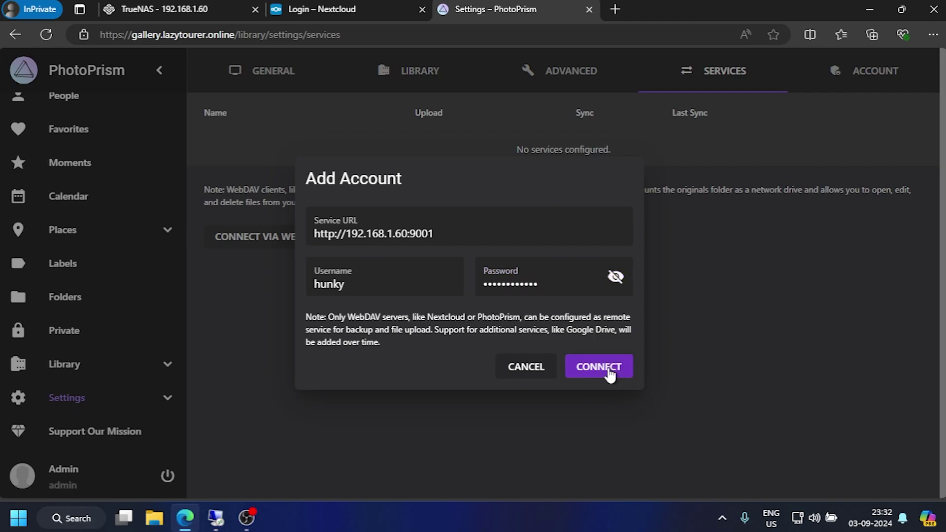
click(564, 154)
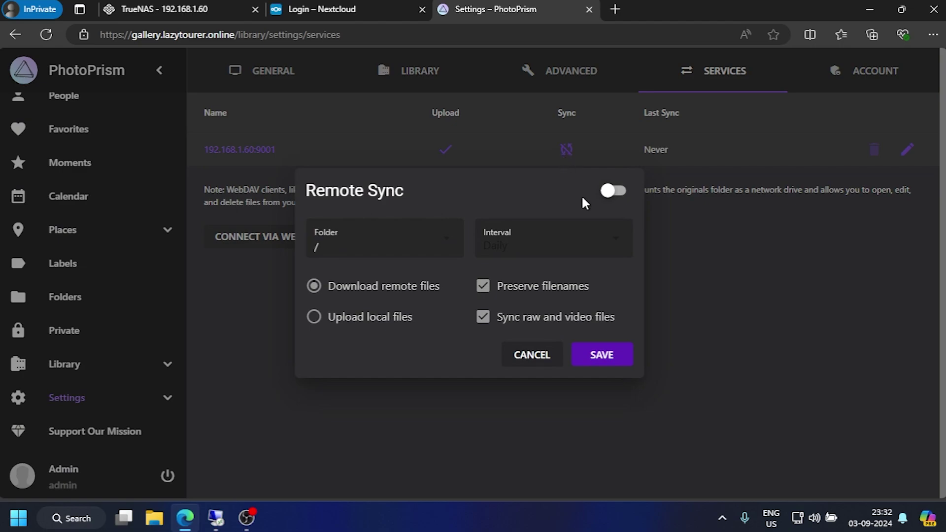
Step: Turn on Remote Sync for /Photos with a 1-hour interval and save
click(616, 197)
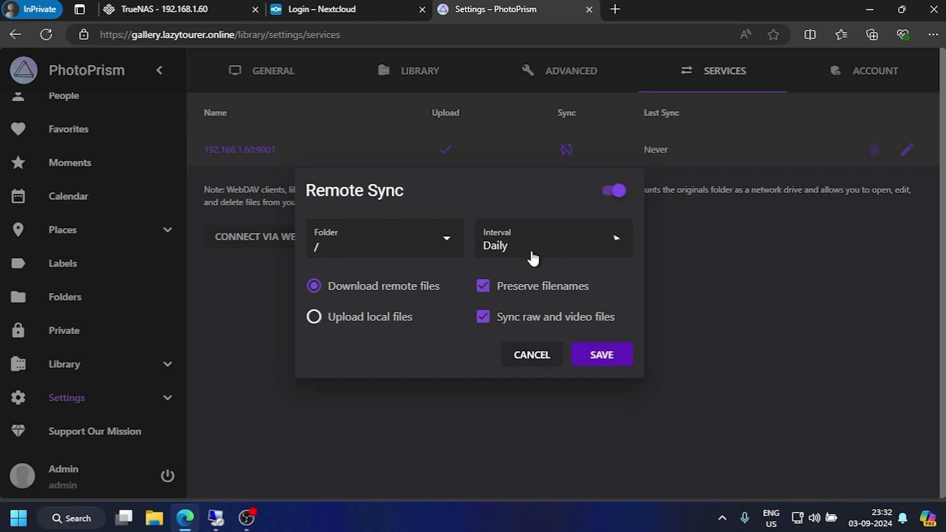
click(518, 281)
click(400, 243)
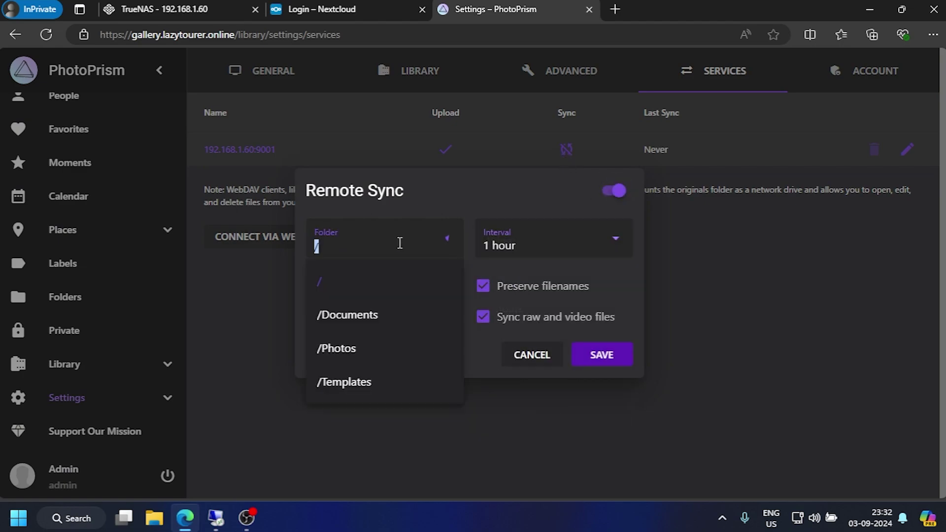
click(354, 348)
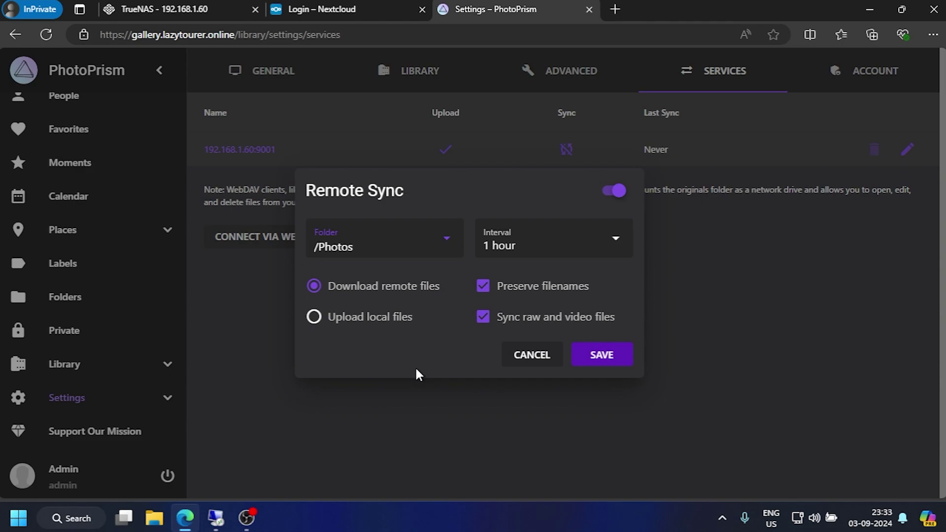
click(619, 359)
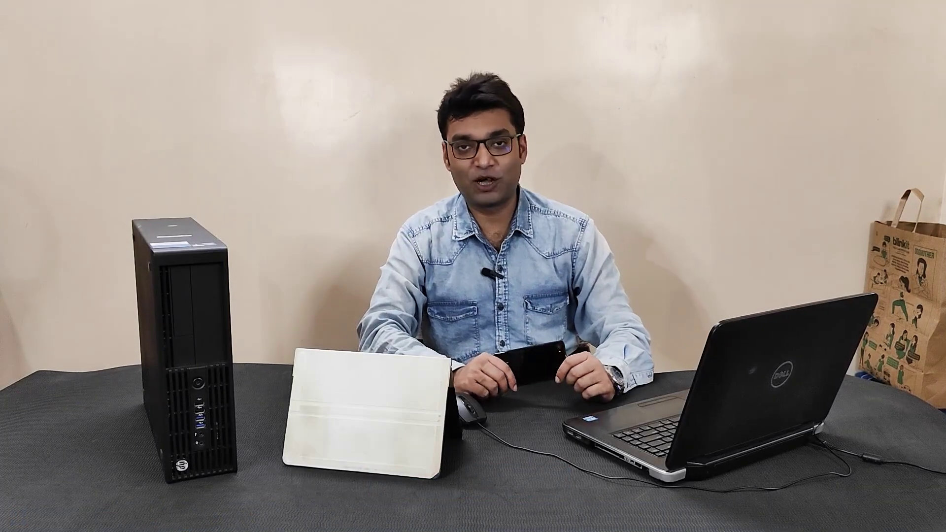